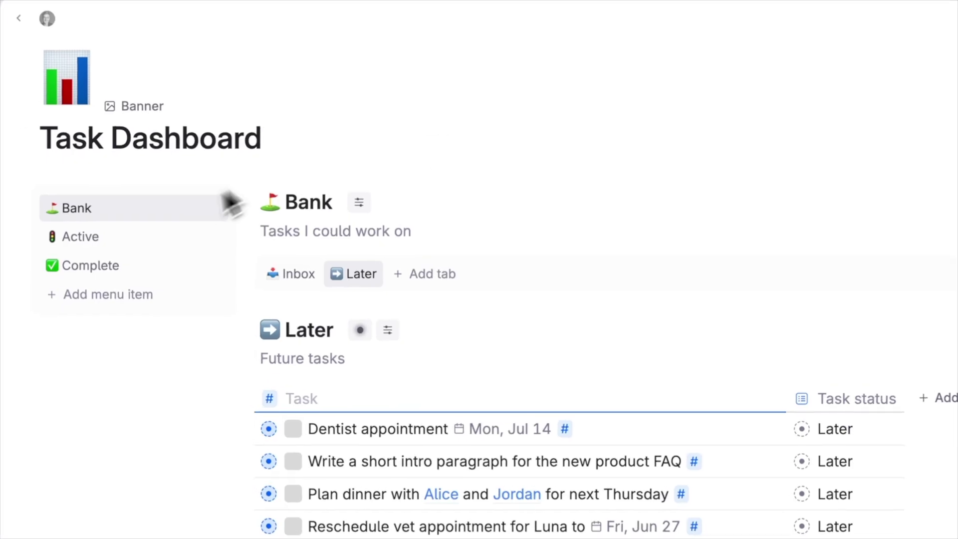
Step: Switch the dashboard to the Active board and Complete list, and turn three rows into checkbox tasks
{"action": "left_click", "coordinate": [190, 235]}
{"action": "left_click", "coordinate": [134, 265]}
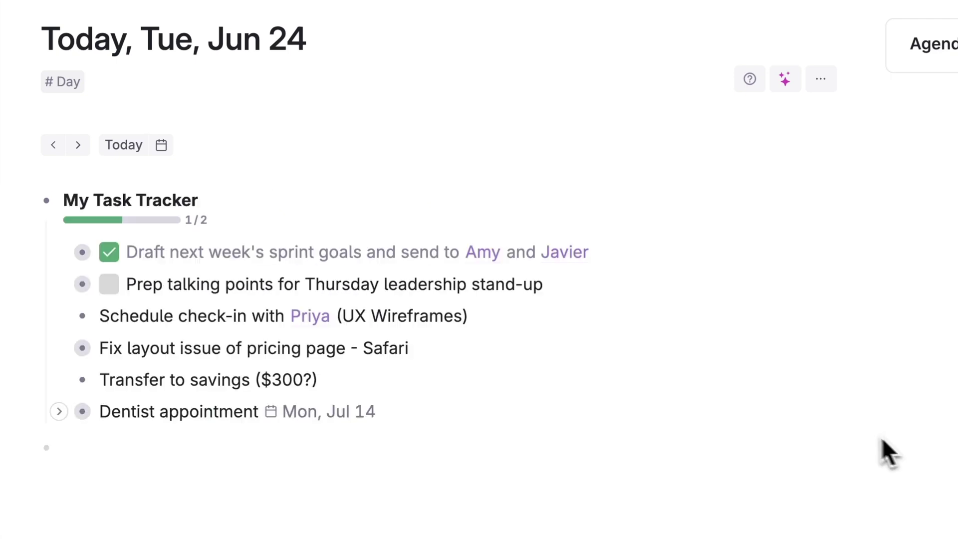
{"action": "key", "text": "shift+Up"}
{"action": "key", "text": "shift+Up"}
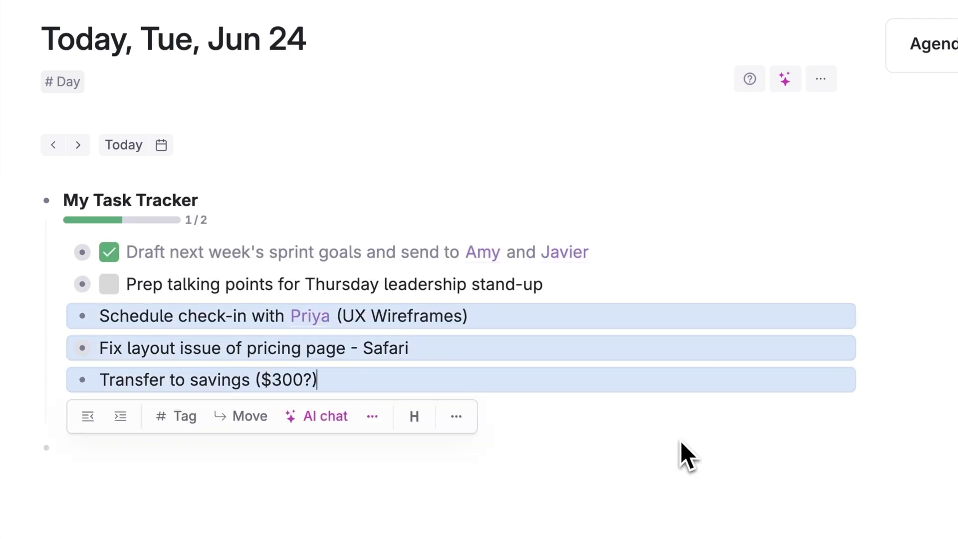
{"action": "key", "text": "ctrl+Return"}
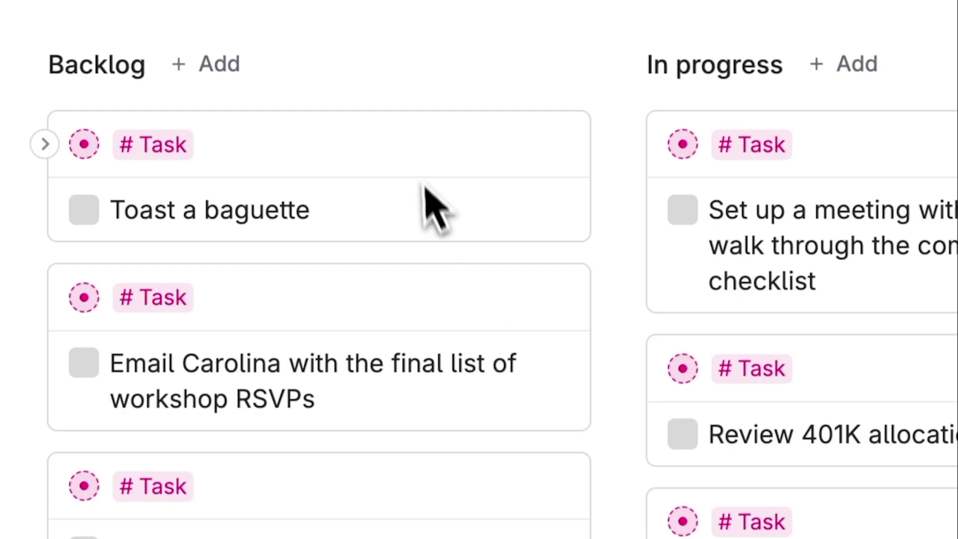
Step: Move the Toast a baguette card, widen the Task column, list Task-tagged nodes, and reorder the sprint-goals task
{"action": "left_click_drag", "start_coordinate": [428, 203], "coordinate": [586, 134]}
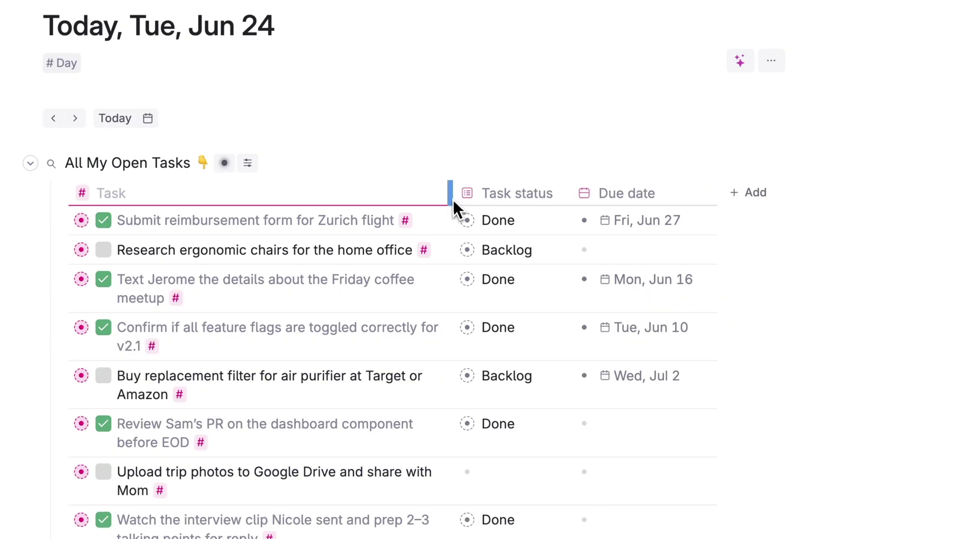
{"action": "left_click_drag", "start_coordinate": [453, 199], "coordinate": [604, 195]}
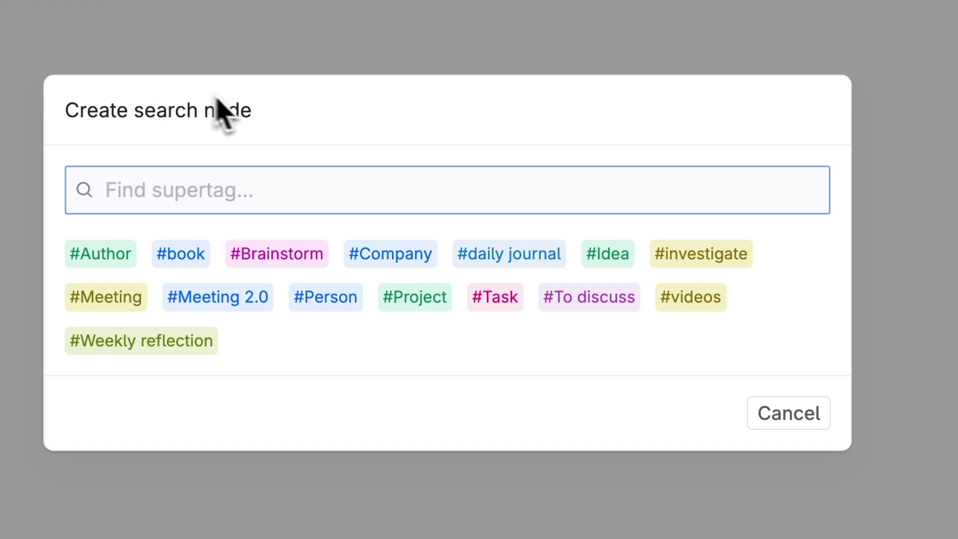
{"action": "left_click", "coordinate": [499, 299]}
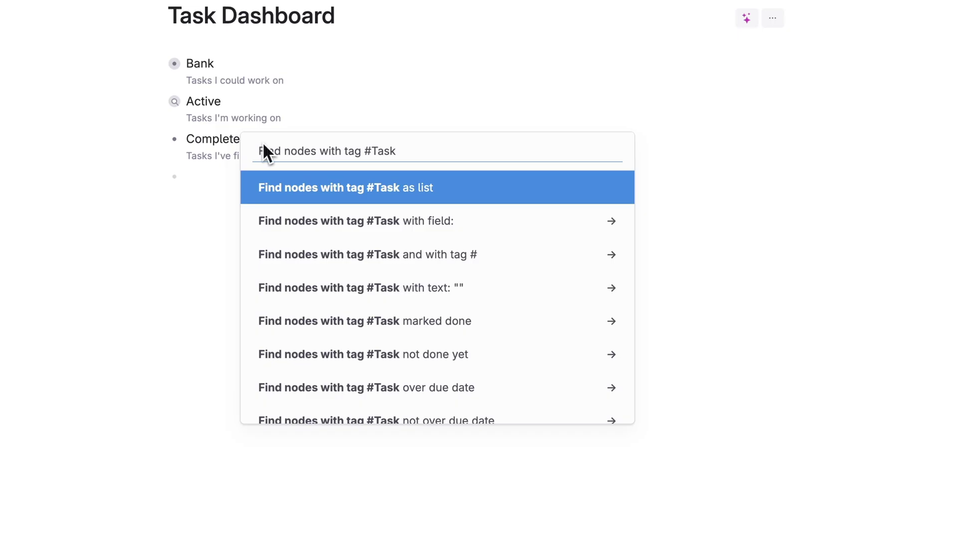
{"action": "key", "text": "Return"}
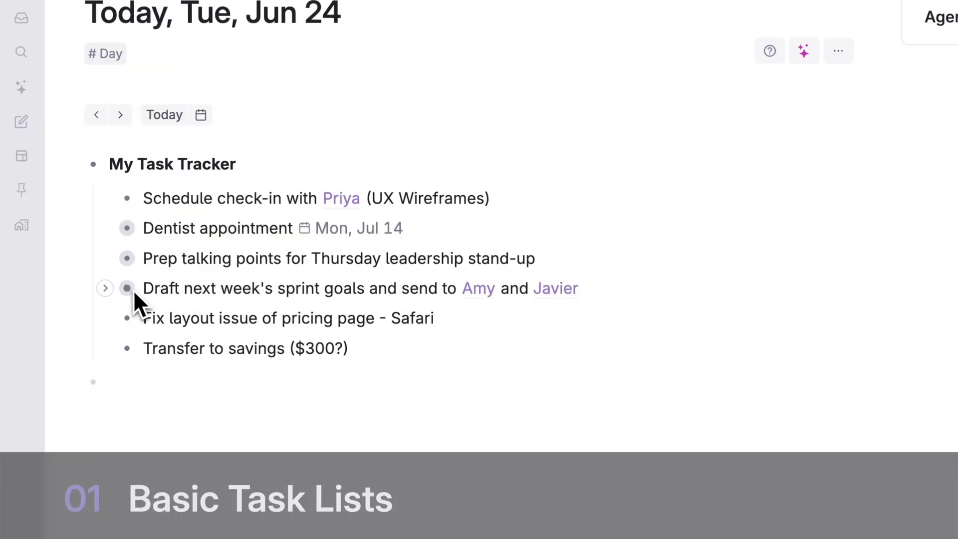
{"action": "left_click_drag", "start_coordinate": [133, 289], "coordinate": [129, 198]}
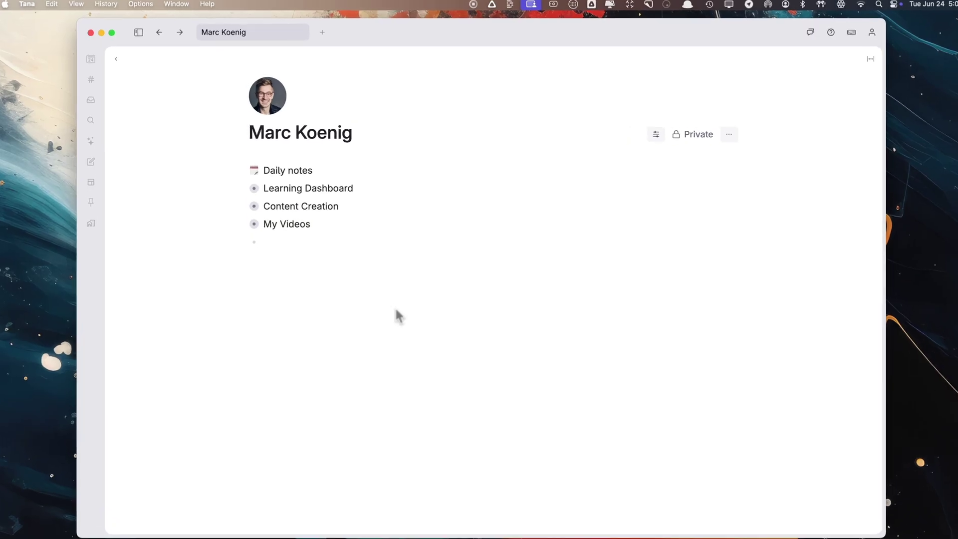
Step: On today's note, list the check-in, dentist July 14, sprint-goals, pricing-page layout and 'Transfer to savings ($300?)' tasks
{"action": "left_click", "coordinate": [98, 64]}
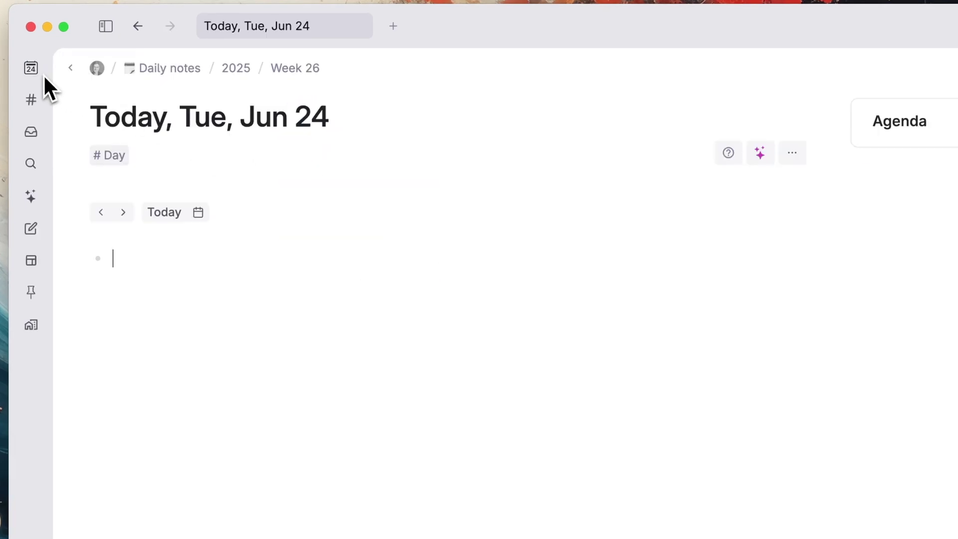
{"action": "type", "text": "Schedule check-in with Priya (UX Wireframes) "}
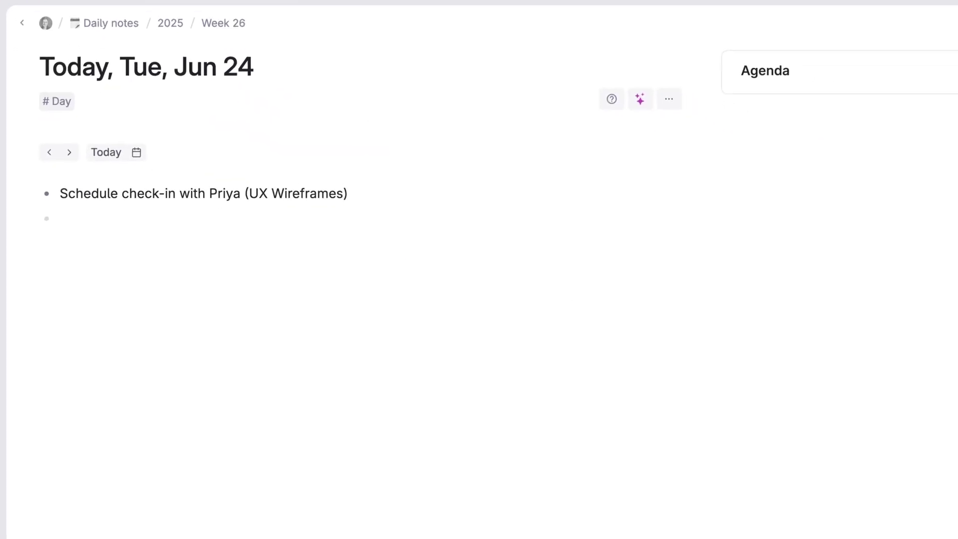
{"action": "type", "text": "Dentist appointment July 14 "}
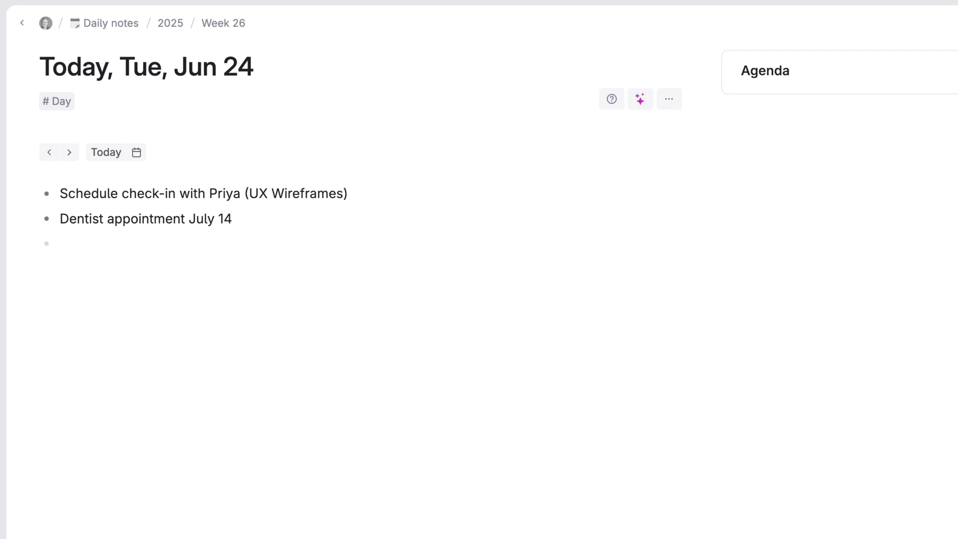
{"action": "type", "text": "Draft next week's sprint goals and send to Amy and Javier"}
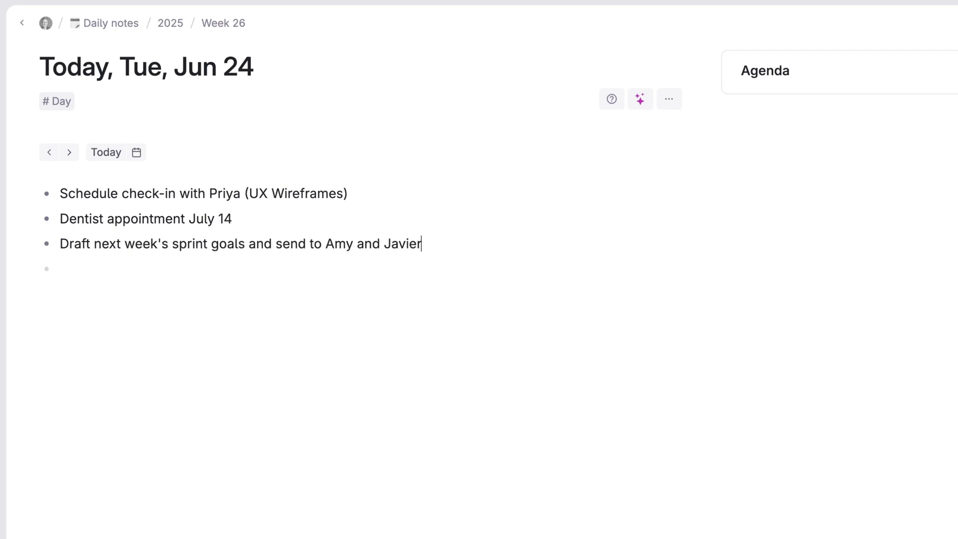
{"action": "key", "text": "Return"}
{"action": "type", "text": "Fix layout issue of pricing page - Safari"}
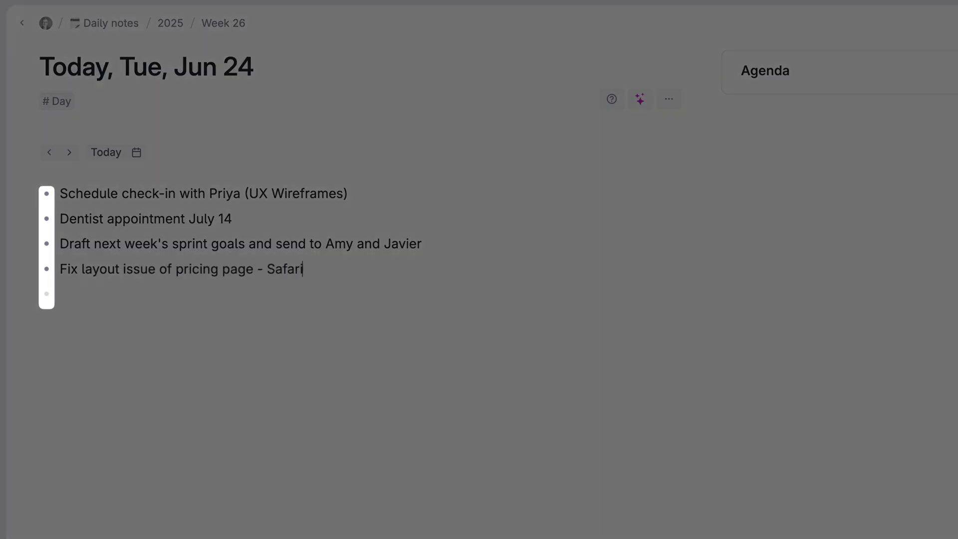
{"action": "key", "text": "Return"}
{"action": "type", "text": "Transfer to savings ($300?)"}
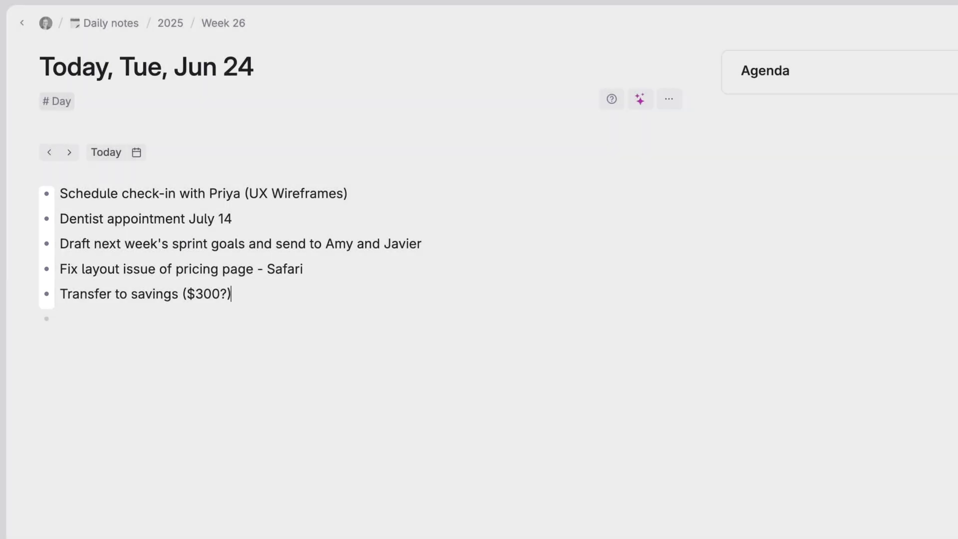
Step: Nest 'Two fillings' under the dentist appointment and add 'Prep talking points for Thursday leadership stand-up'
{"action": "left_click", "coordinate": [232, 218]}
{"action": "key", "text": "Return"}
{"action": "key", "text": "Tab"}
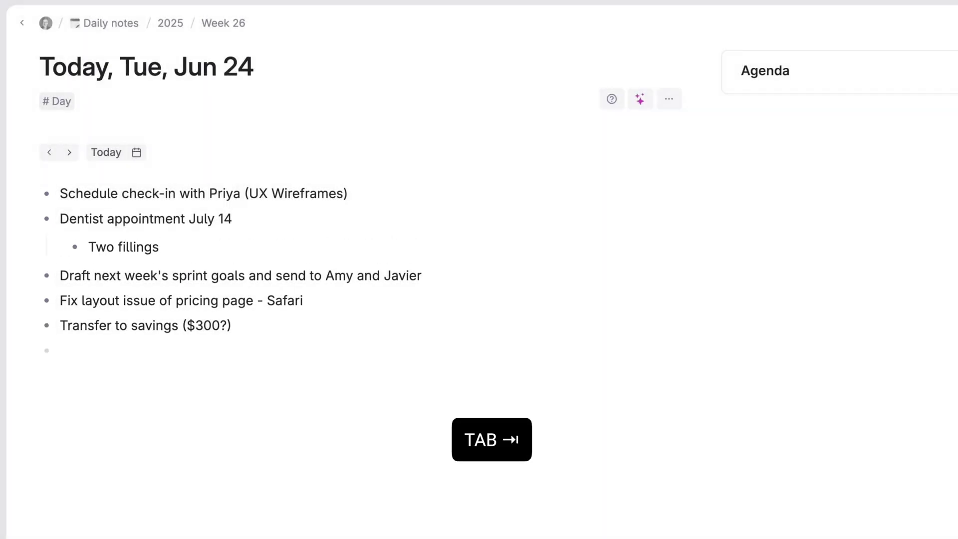
{"action": "key", "text": "Return"}
{"action": "key", "text": "shift+Tab"}
{"action": "type", "text": "Prep talking points for Thursday leadership stand-up"}
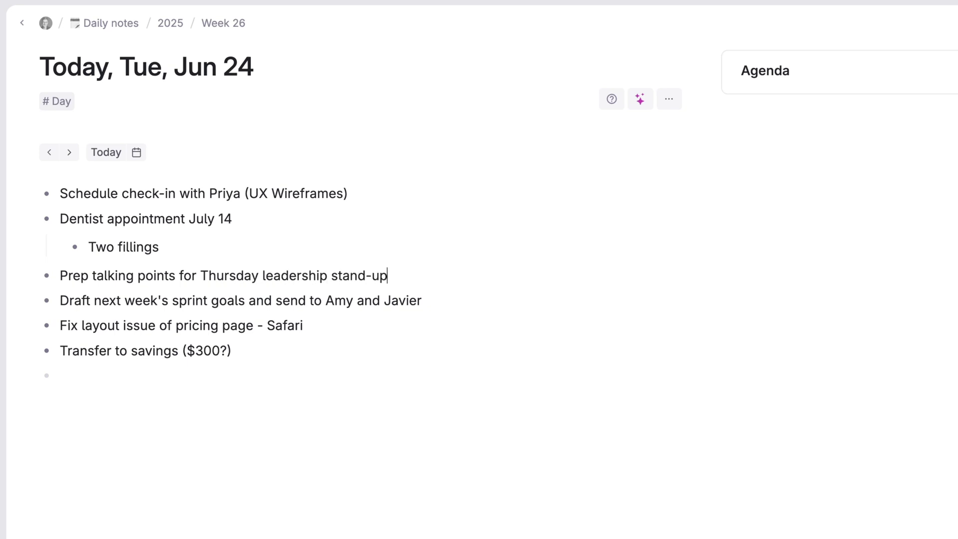
Step: Nest talking points under the stand-up prep: 3 wins, hiring pipeline update, Terraform rollout status, last week's notes
{"action": "key", "text": "Return"}
{"action": "key", "text": "Tab"}
{"action": "type", "text": "3 wins (aligned with OKRs)"}
{"action": "key", "text": "Return"}
{"action": "type", "text": "Update on hiring pipeline"}
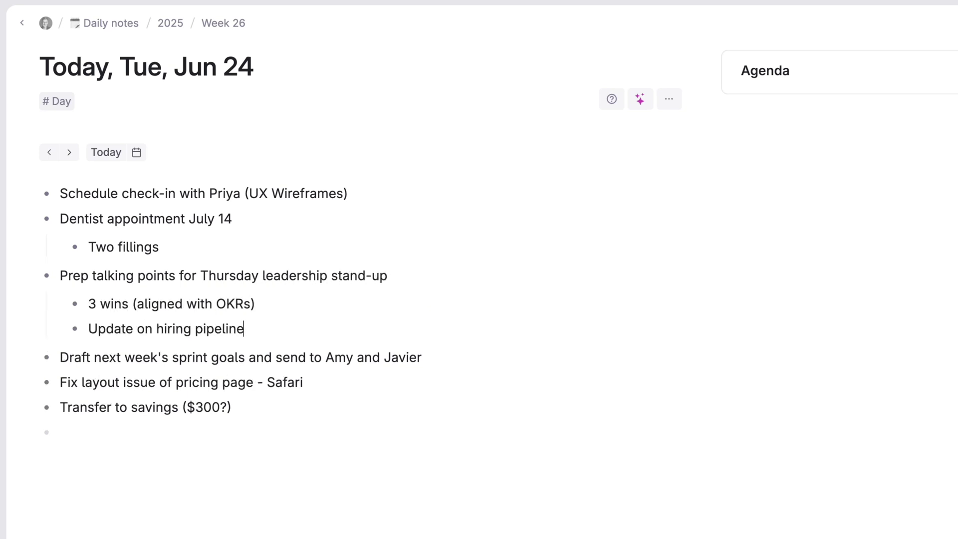
{"action": "key", "text": "Return"}
{"action": "type", "text": "Check with Jackson E about status of Terraform rollout"}
{"action": "key", "text": "Return"}
{"action": "type", "text": "Review last week's notes? (don't want to repeat talking points)"}
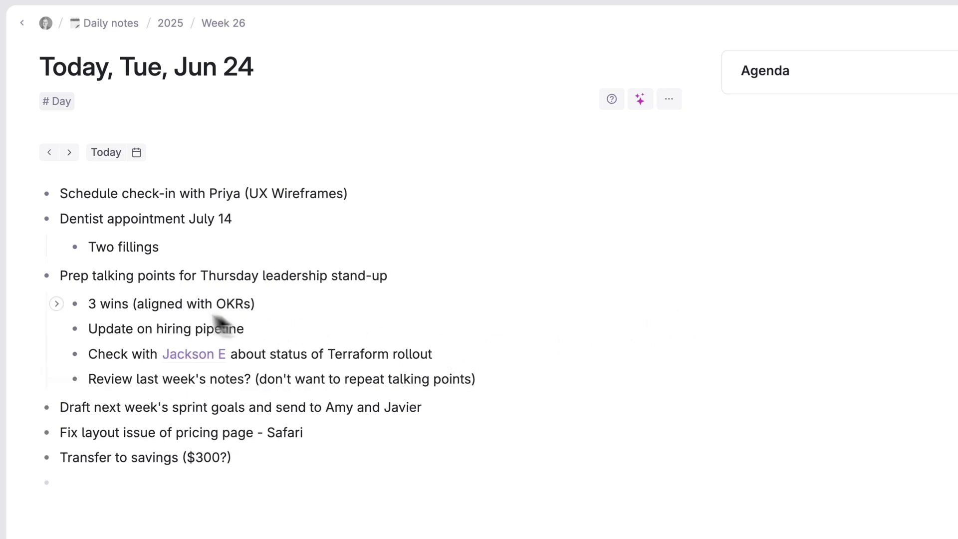
Step: Collapse the sub-points under the dentist appointment and the stand-up prep task
{"action": "left_click", "coordinate": [28, 276]}
{"action": "left_click", "coordinate": [27, 224]}
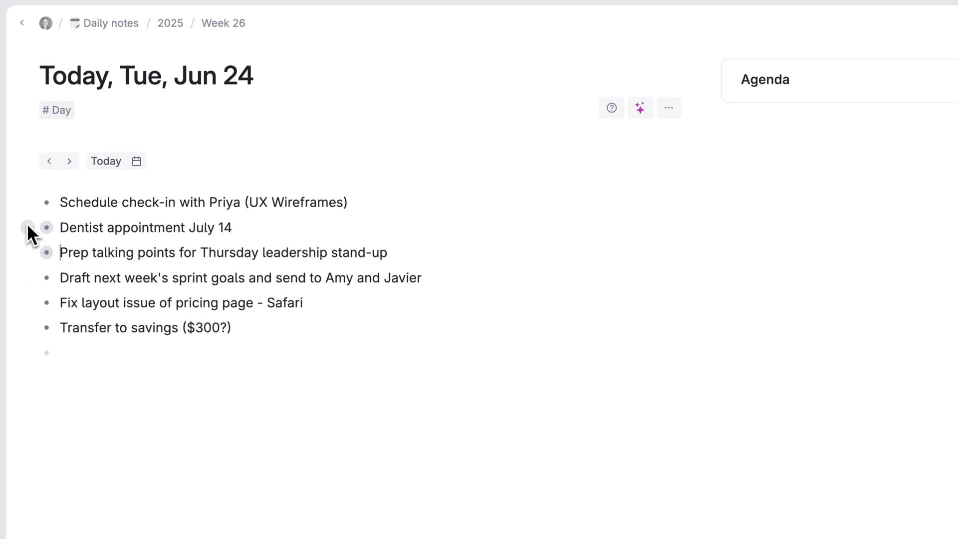
{"action": "left_click", "coordinate": [29, 254]}
{"action": "left_click", "coordinate": [28, 254]}
Step: Add a 'My Task Tracker' bullet at the top and nest all six tasks under it
{"action": "key", "text": "Up"}
{"action": "key", "text": "Up"}
{"action": "key", "text": "Return"}
{"action": "type", "text": "My Ta"}
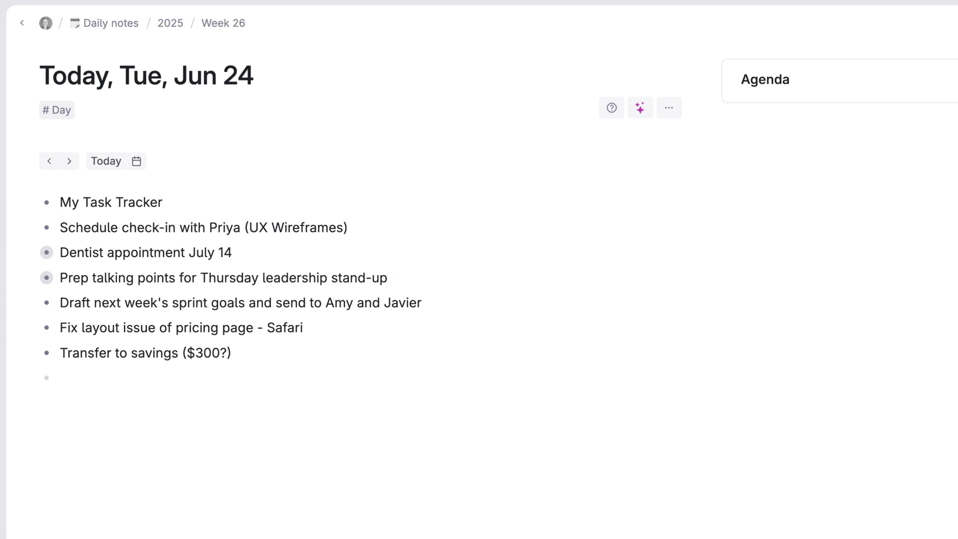
{"action": "type", "text": "sk Tracker"}
{"action": "left_click_drag", "start_coordinate": [59, 231], "coordinate": [283, 361]}
{"action": "key", "text": "Tab"}
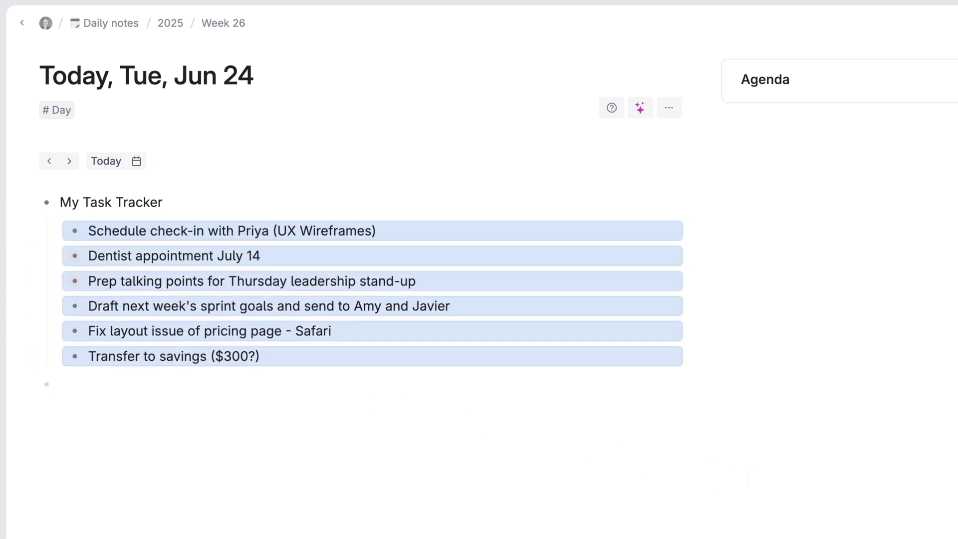
{"action": "left_click", "coordinate": [755, 482]}
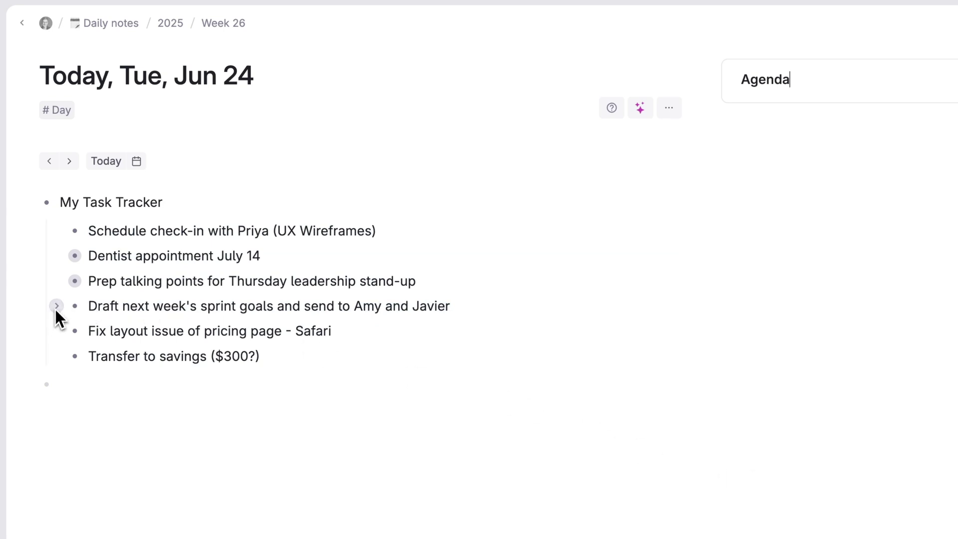
Step: Add notes under the sprint-goals task about backlog cleanup, analytics tagging scope, and customer-outcome framing
{"action": "left_click", "coordinate": [56, 306]}
{"action": "type", "text": "Focus on cleanup tasks for the backlog and QA items remaining"}
{"action": "key", "text": "Return"}
{"action": "type", "text": "Confirm analytics tagging updates made it into scope"}
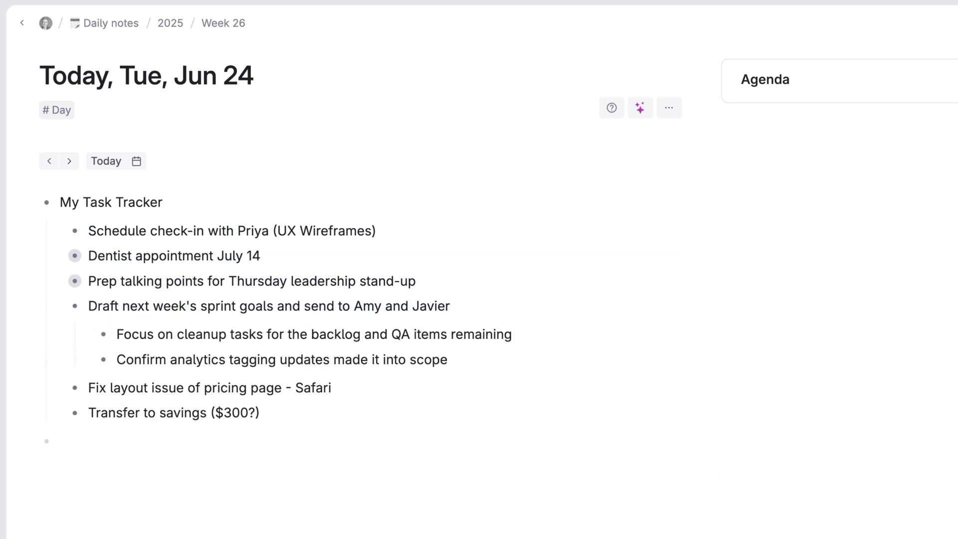
{"action": "key", "text": "Return"}
{"action": "type", "text": "Amy prefers goals framed in customer outcomes"}
Step: Highlight the customer-outcomes note in yellow and italicise the words 'cleanup tasks'
{"action": "triple_click", "coordinate": [408, 393]}
{"action": "key", "text": "super+shift+h"}
{"action": "left_click", "coordinate": [614, 368]}
{"action": "left_click_drag", "start_coordinate": [177, 334], "coordinate": [254, 343]}
{"action": "key", "text": "super+i"}
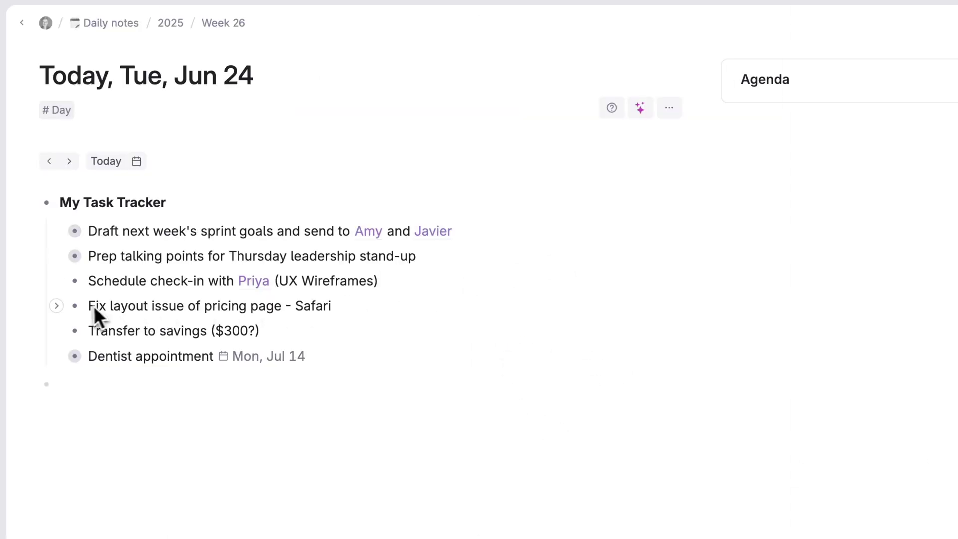
Step: Inside the pricing-page task, note the Safari 15 flexbox issue, the iPad portrait check, and the marketing question
{"action": "left_click", "coordinate": [76, 306]}
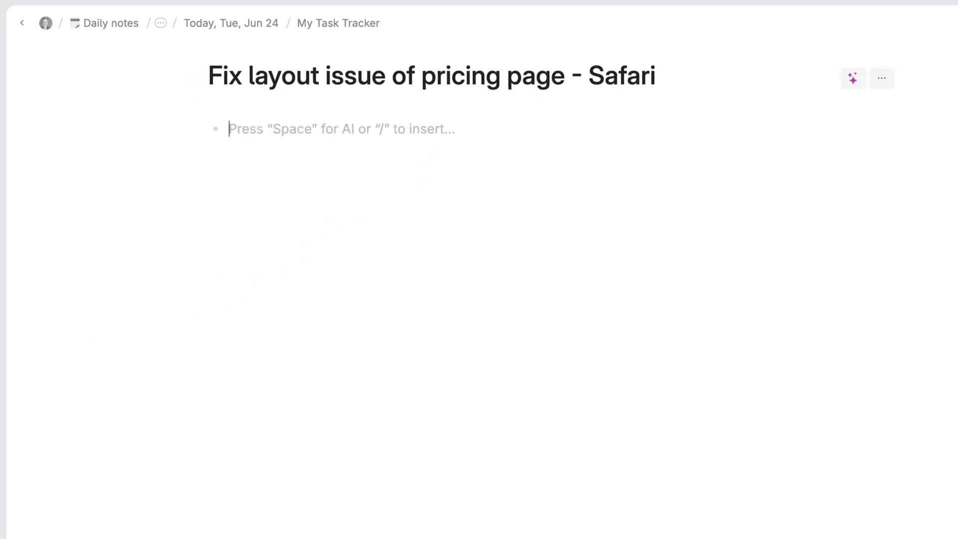
{"action": "type", "text": "Issue with flexbox rendering (Safari 15 or earlier)"}
{"action": "key", "text": "Return"}
{"action": "type", "text": "Double check if layout still broken on iPad portrait mode"}
{"action": "key", "text": "Return"}
{"action": "type", "text": "Confirm whether marketing is still using the feature comparison gr"}
Step: Nest 'Flag this in Slack since last fix didn't hold?' under the marketing question and return to the daily note
{"action": "key", "text": "Return"}
{"action": "key", "text": "Tab"}
{"action": "type", "text": "Flag this in Slack since last fix didn't hold?"}
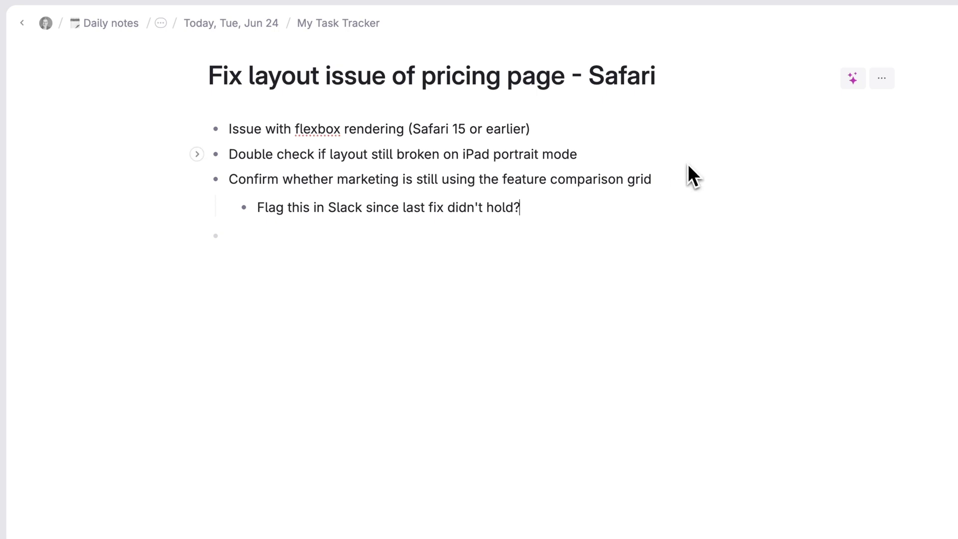
{"action": "left_click", "coordinate": [21, 23]}
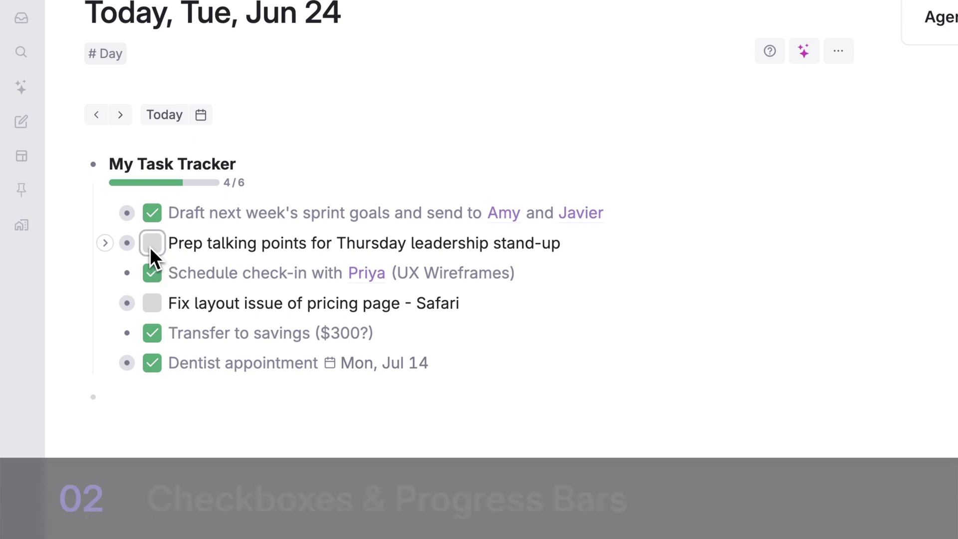
Step: Mark the stand-up prep, pricing-page and sprint-goals tasks done, and give stand-up prep a checkbox
{"action": "left_click", "coordinate": [152, 243]}
{"action": "left_click", "coordinate": [153, 302]}
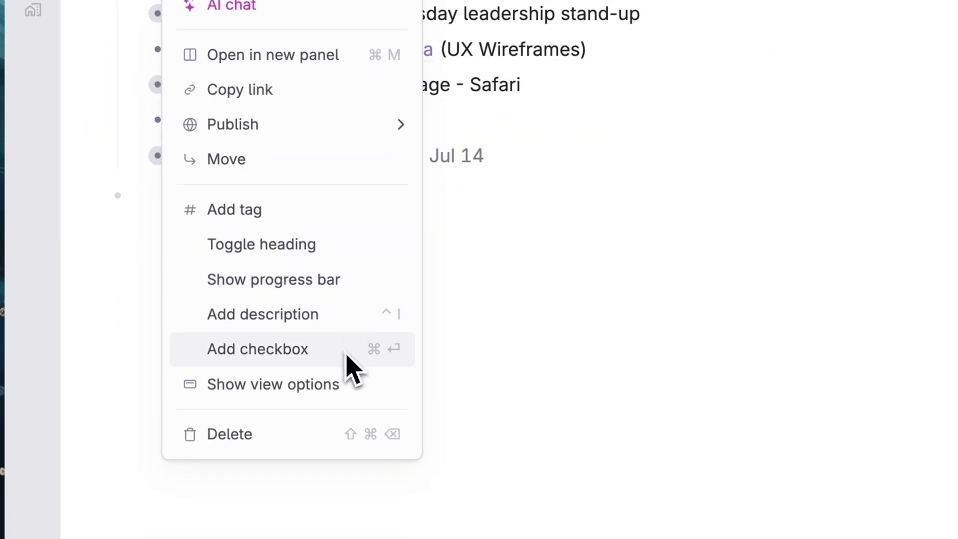
{"action": "left_click", "coordinate": [347, 351]}
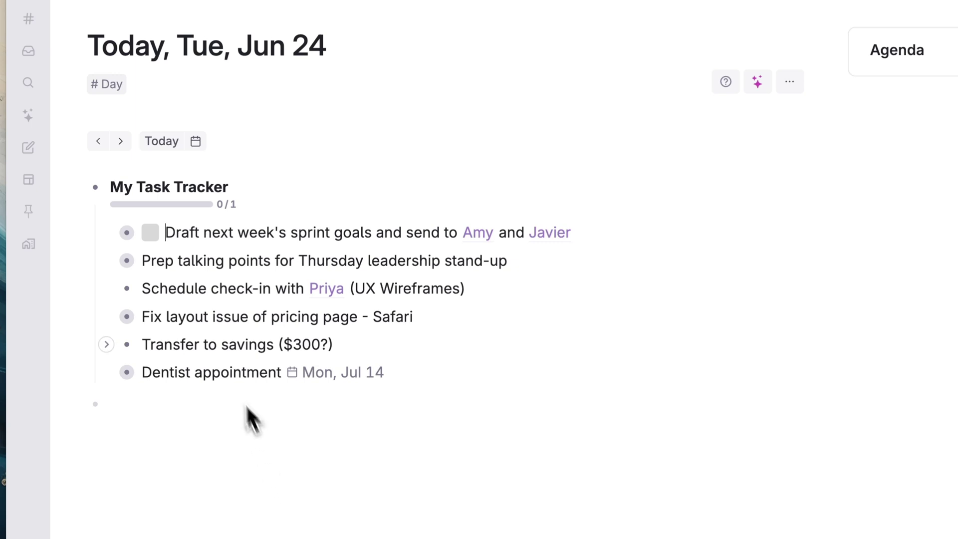
{"action": "left_click", "coordinate": [154, 238]}
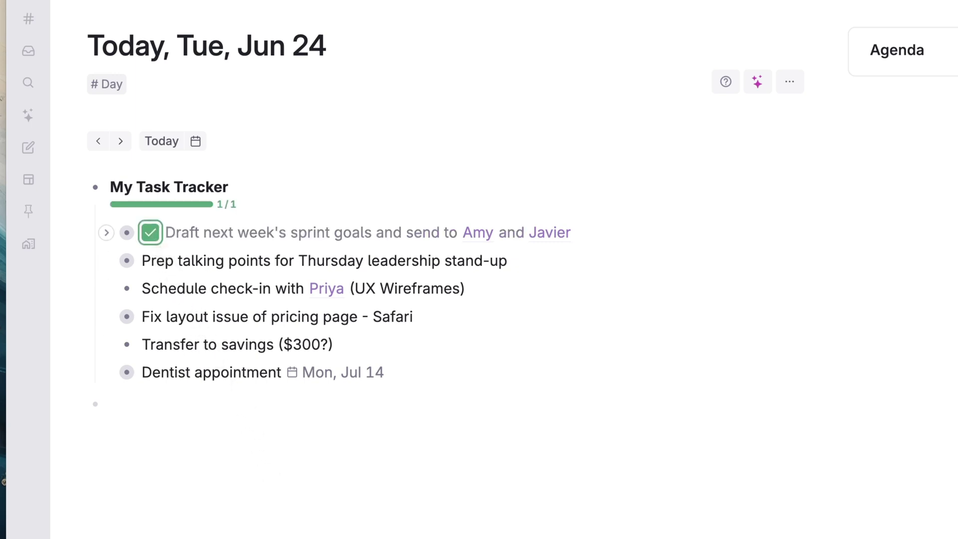
{"action": "left_click", "coordinate": [249, 260]}
{"action": "key", "text": "super+Return"}
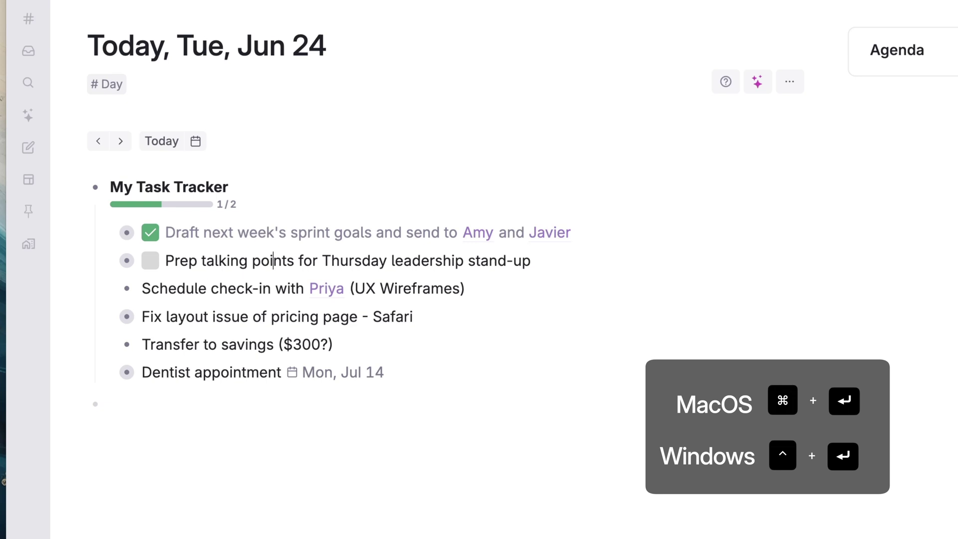
Step: Make Schedule check-in a checkbox task and add checkboxes to the three selected tasks, marking them done
{"action": "left_click", "coordinate": [142, 288]}
{"action": "key", "text": "super+Return"}
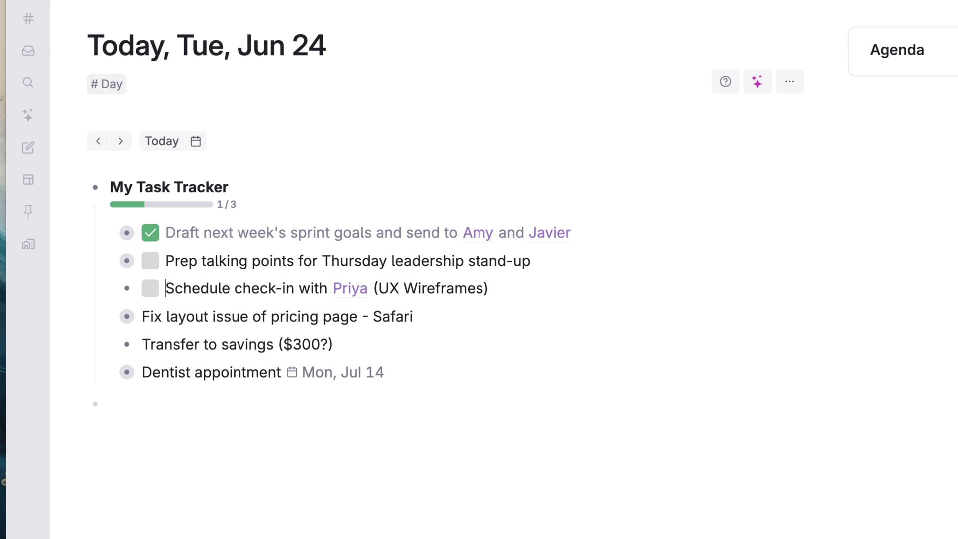
{"action": "key", "text": "super+Return"}
{"action": "key", "text": "super+Return"}
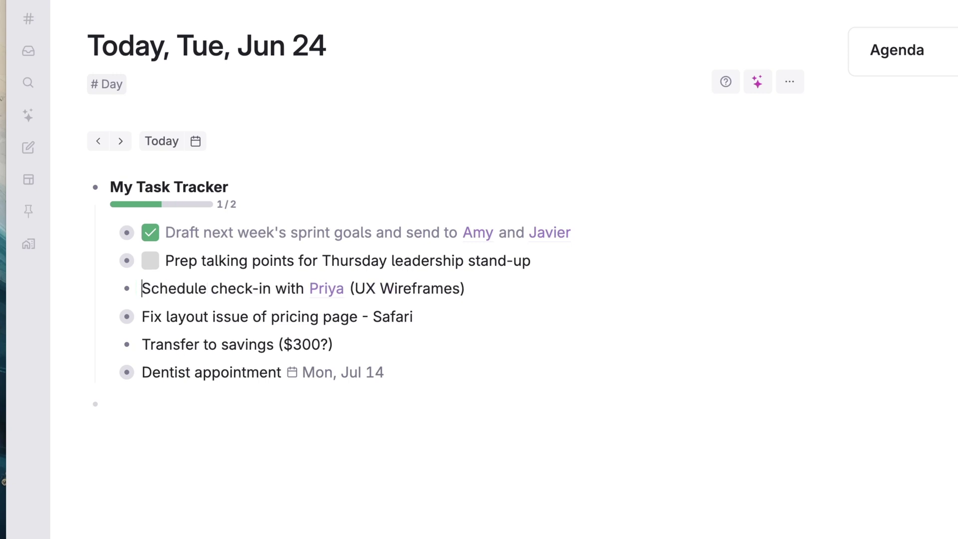
{"action": "key", "text": "shift+Down"}
{"action": "key", "text": "shift+Down"}
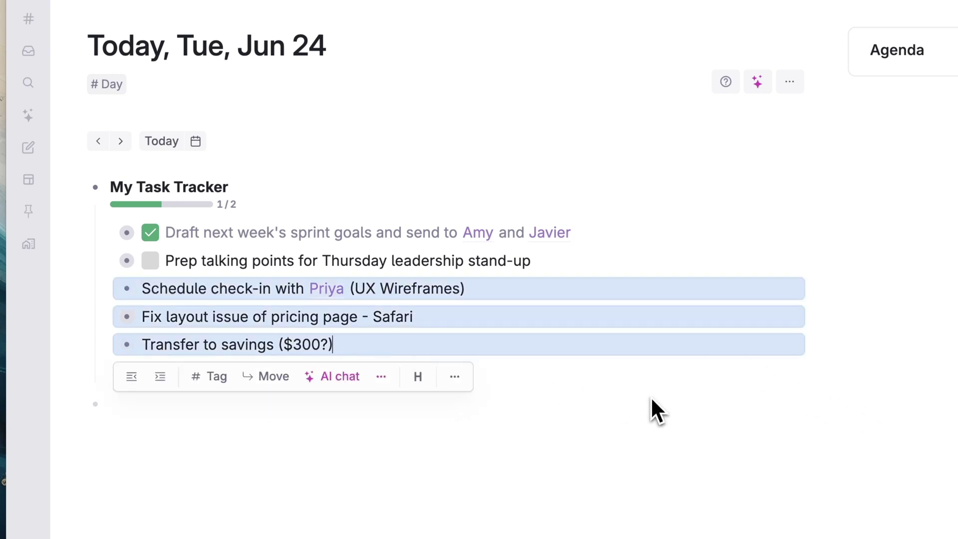
{"action": "key", "text": "super+Return"}
{"action": "key", "text": "super+Return"}
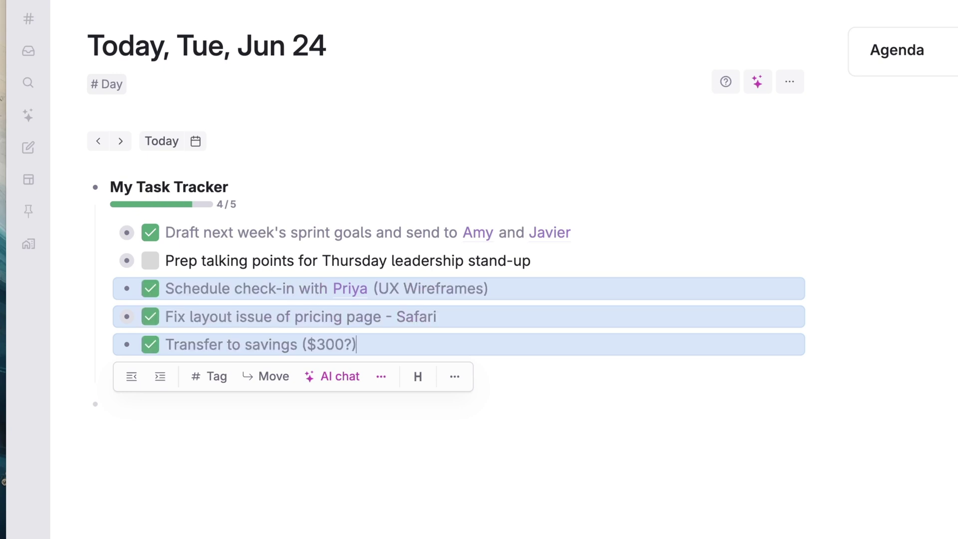
{"action": "key", "text": "super+Return"}
{"action": "key", "text": "super+Return"}
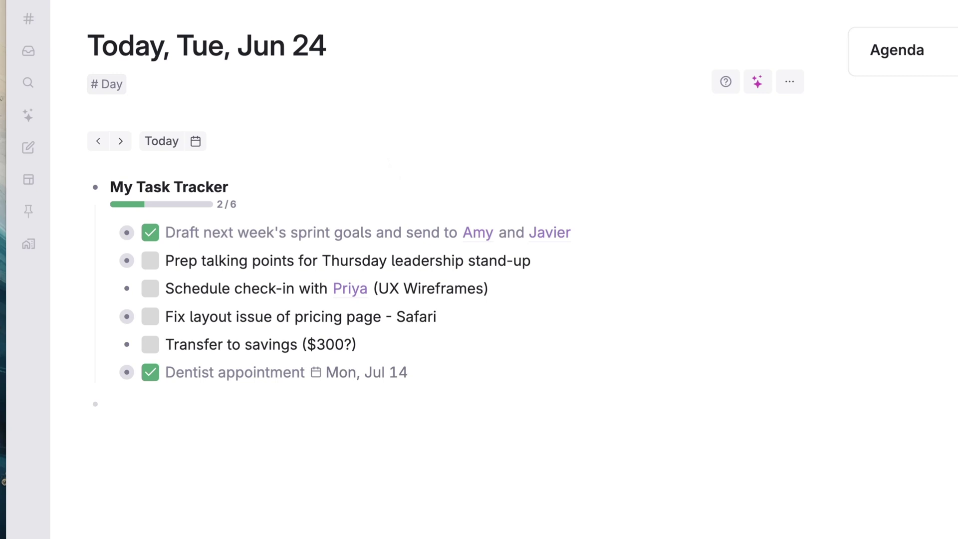
Step: Tick off the check-in, savings, stand-up prep and pricing-page tasks so the tracker reads 6/6
{"action": "left_click", "coordinate": [156, 291]}
{"action": "left_click", "coordinate": [152, 343]}
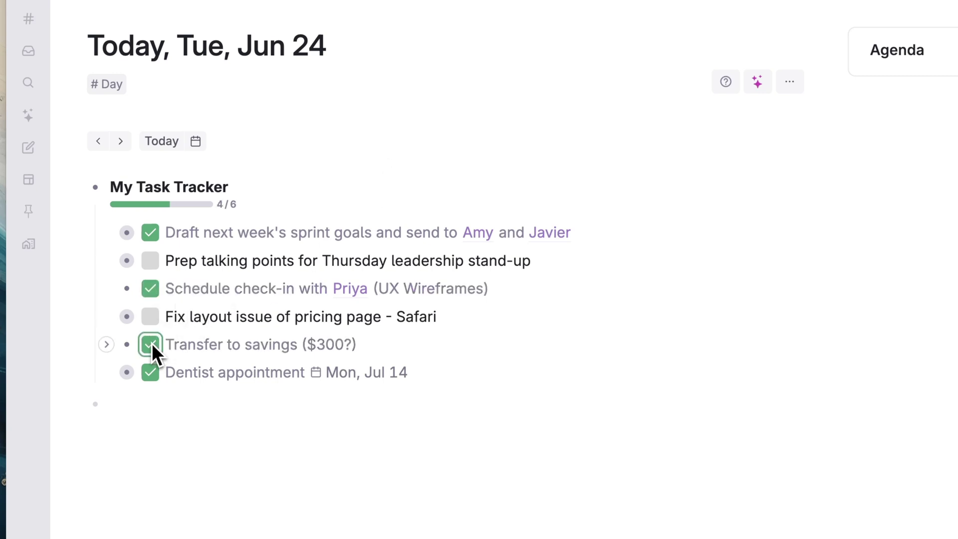
{"action": "left_click", "coordinate": [151, 265]}
{"action": "left_click", "coordinate": [150, 317]}
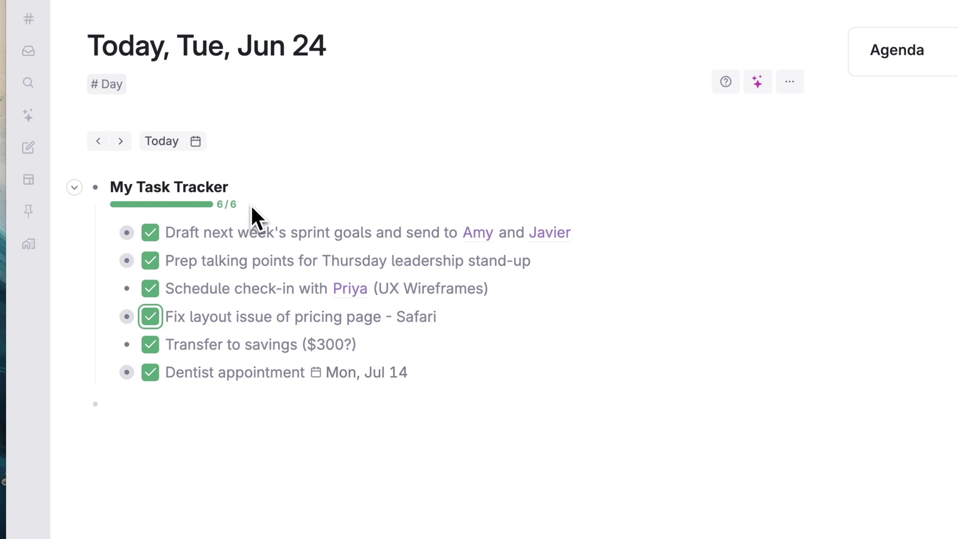
{"action": "right_click", "coordinate": [95, 190]}
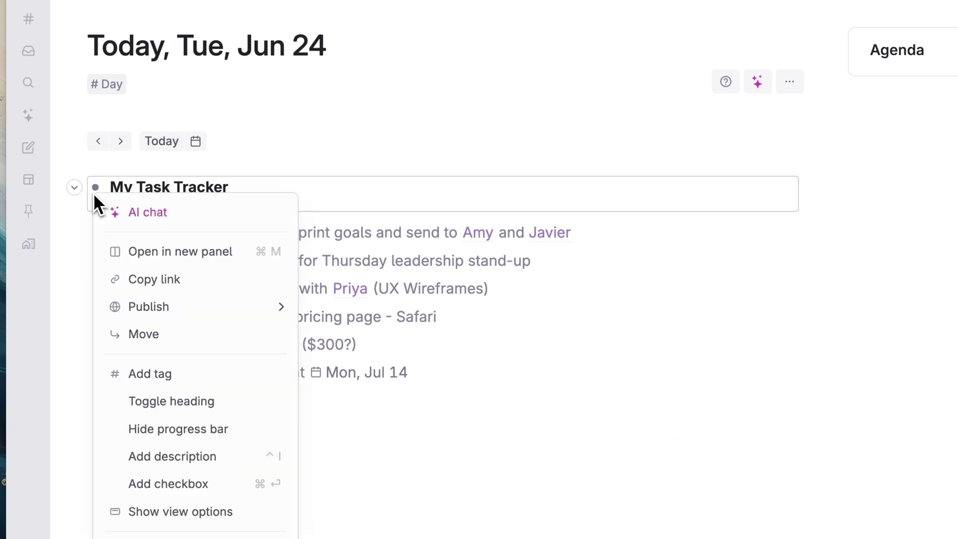
Step: Hide the My Task Tracker progress bar and open the tracker as its own page
{"action": "left_click", "coordinate": [263, 428]}
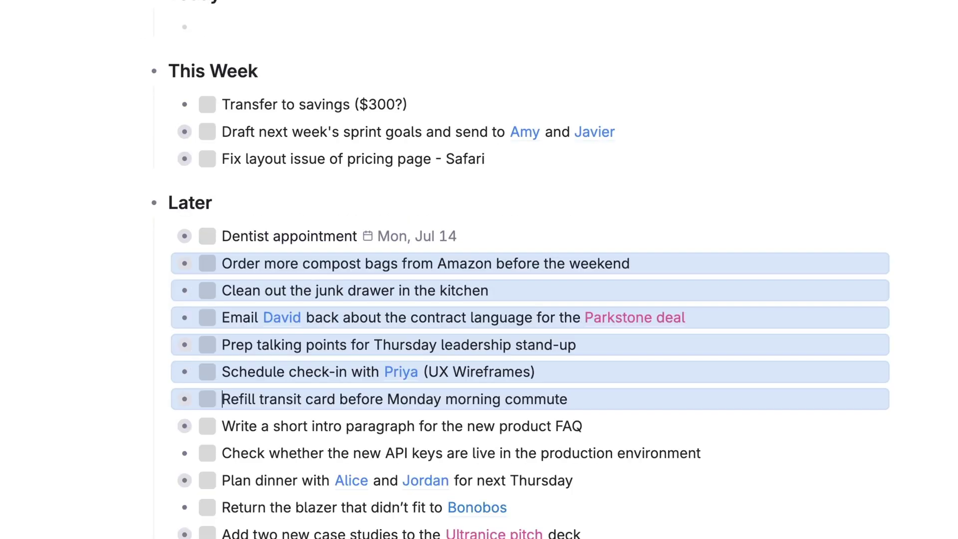
{"action": "key", "text": "ctrl+shift+Up"}
{"action": "key", "text": "ctrl+shift+Up"}
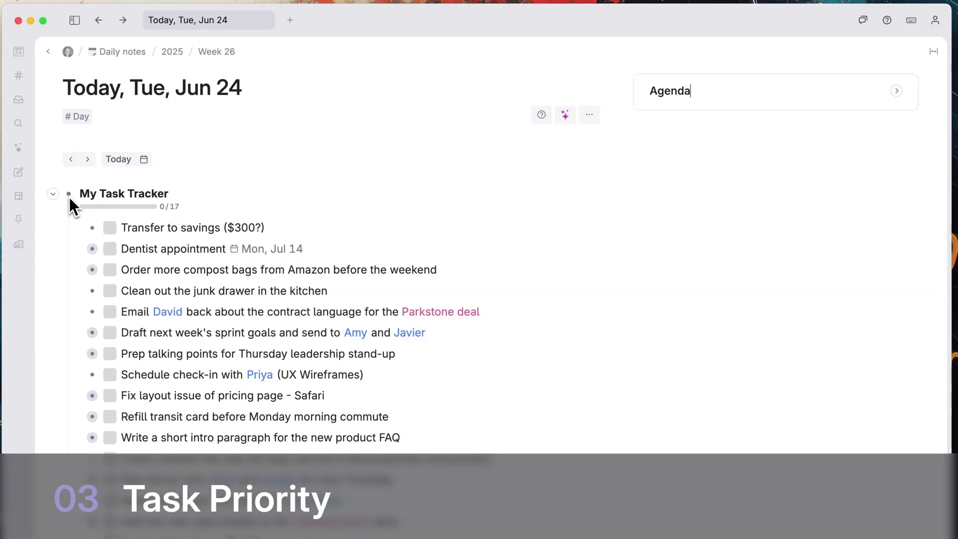
{"action": "left_click", "coordinate": [67, 196]}
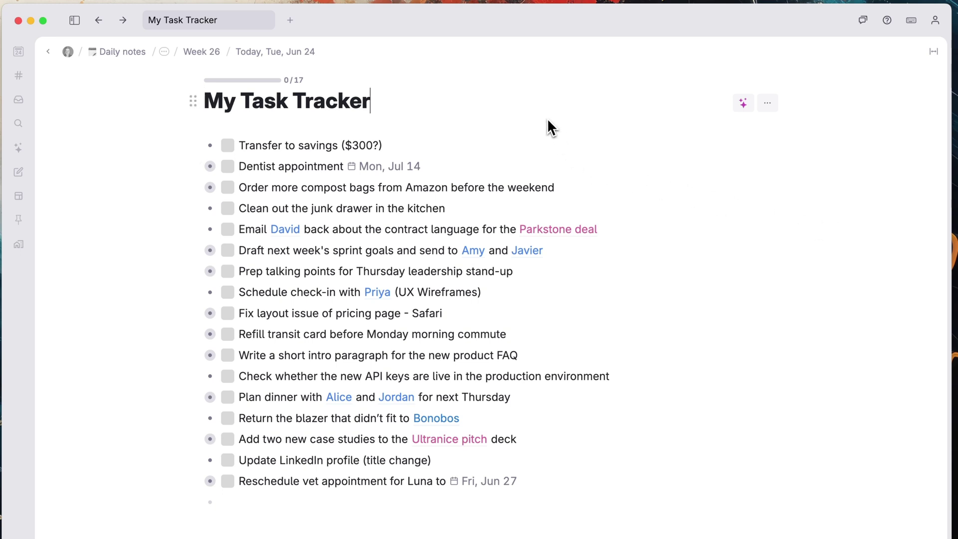
Step: Add Today, This Week, Later and Done section headings above the tasks
{"action": "key", "text": "Return"}
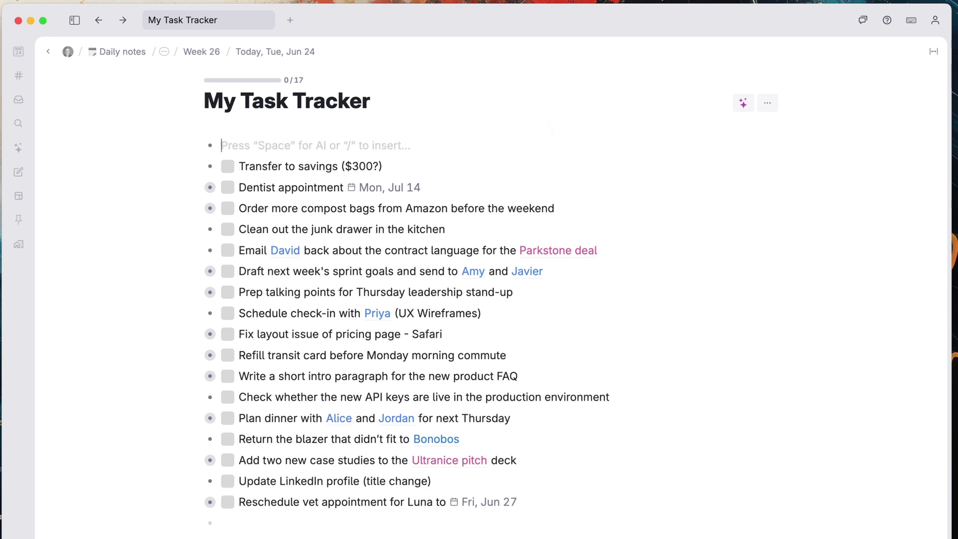
{"action": "type", "text": "Today"}
{"action": "key", "text": "Return"}
{"action": "type", "text": "This Week"}
{"action": "key", "text": "Return"}
{"action": "type", "text": "Later"}
{"action": "key", "text": "Return"}
{"action": "type", "text": "Done"}
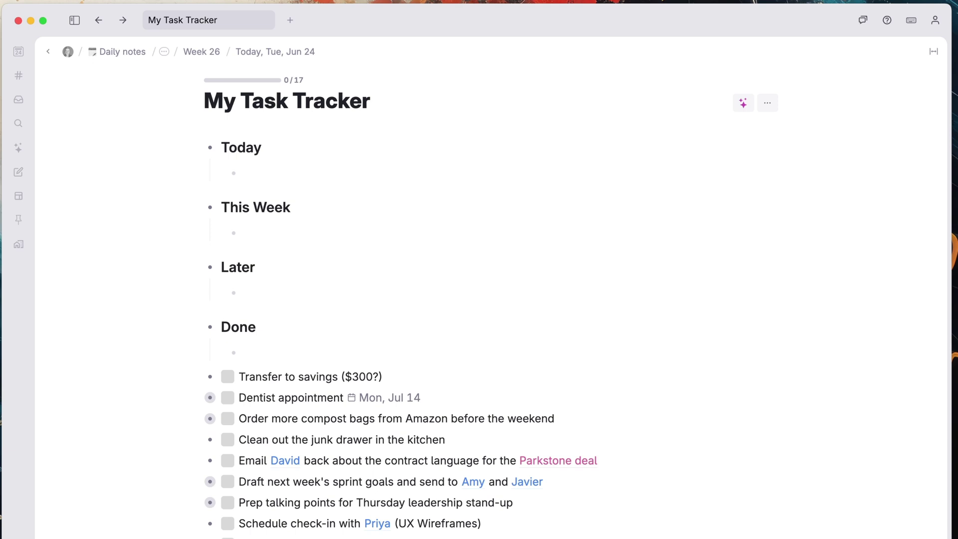
Step: Move all the tracker's tasks under the Later heading
{"action": "scroll", "coordinate": [554, 387], "scroll_direction": "down", "scroll_amount": 5}
{"action": "left_click_drag", "start_coordinate": [592, 436], "coordinate": [589, 70]}
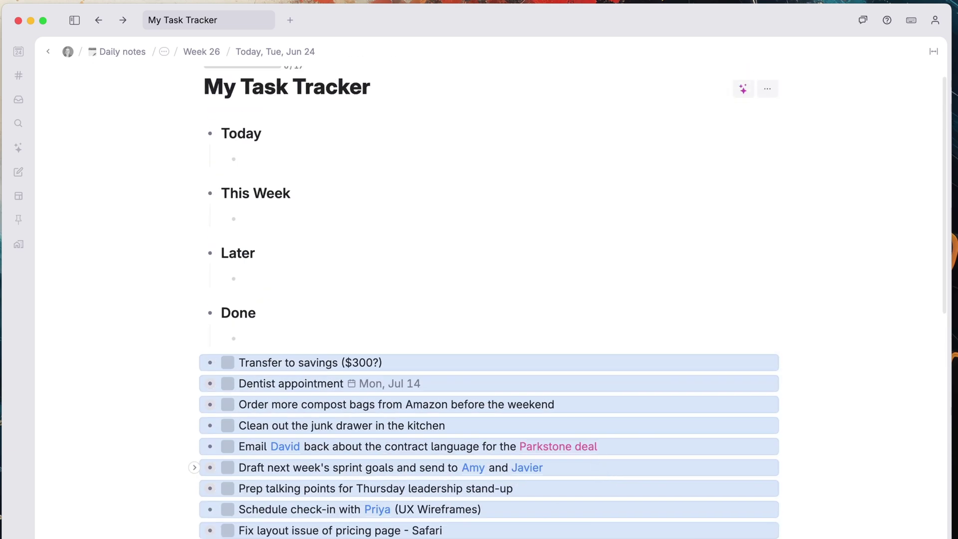
{"action": "left_click_drag", "start_coordinate": [212, 386], "coordinate": [270, 299]}
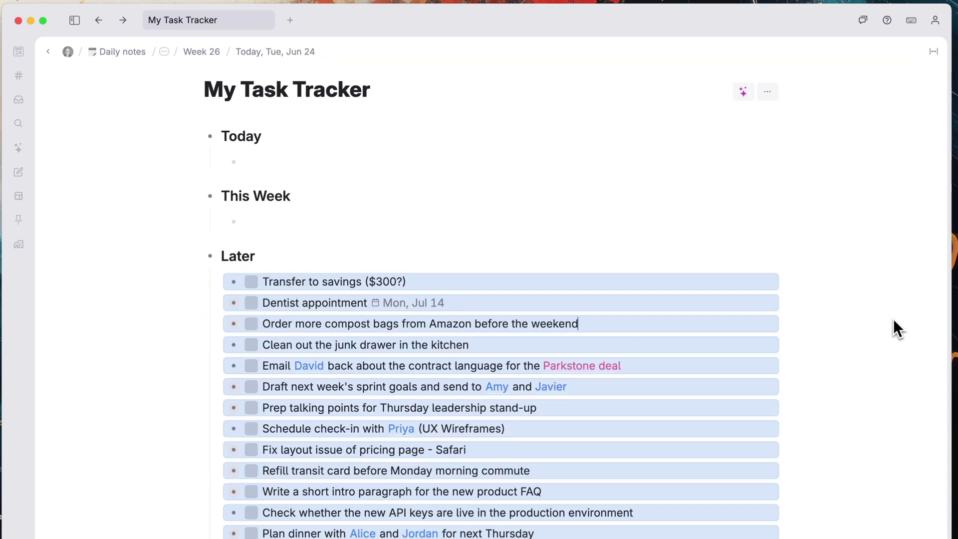
{"action": "left_click", "coordinate": [826, 253]}
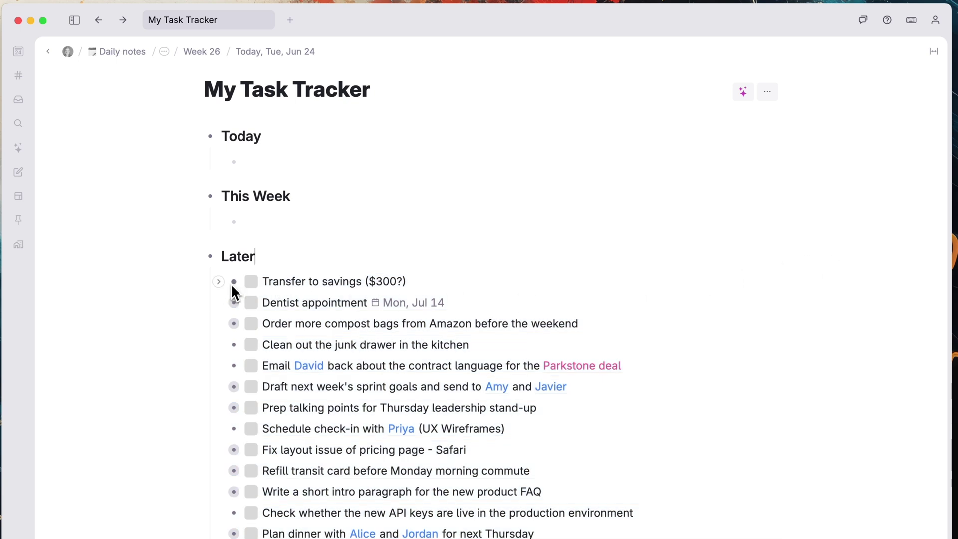
Step: Move savings, sprint goals, pricing-page fix, and Order compost bags through Refill transit card into This Week
{"action": "left_click_drag", "start_coordinate": [233, 282], "coordinate": [267, 229]}
{"action": "left_click_drag", "start_coordinate": [235, 366], "coordinate": [340, 237]}
{"action": "left_click_drag", "start_coordinate": [233, 429], "coordinate": [332, 254]}
{"action": "key", "text": "shift+Down"}
{"action": "key", "text": "shift+Down"}
{"action": "key", "text": "shift+Down"}
{"action": "key", "text": "shift+Down"}
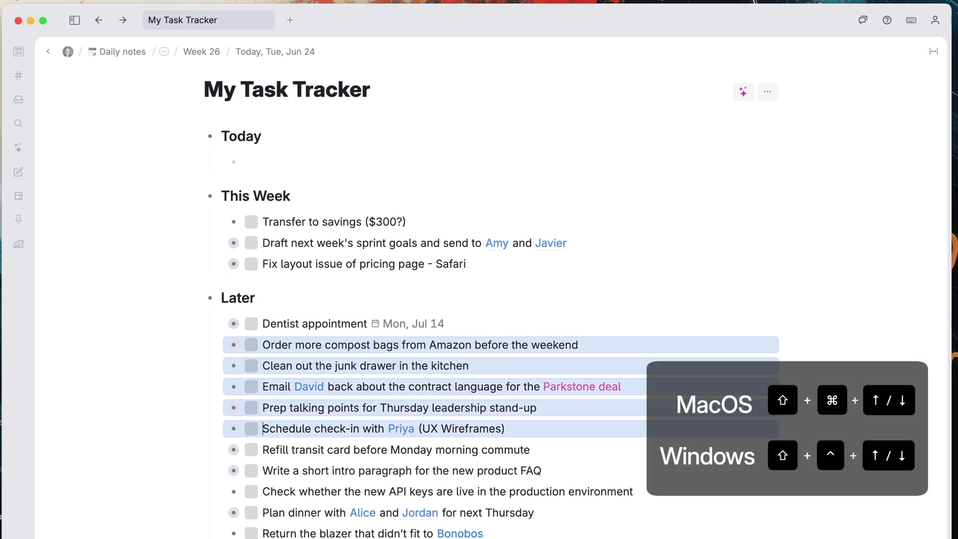
{"action": "key", "text": "shift+Down"}
{"action": "key", "text": "shift+super+Up"}
{"action": "key", "text": "shift+super+Up"}
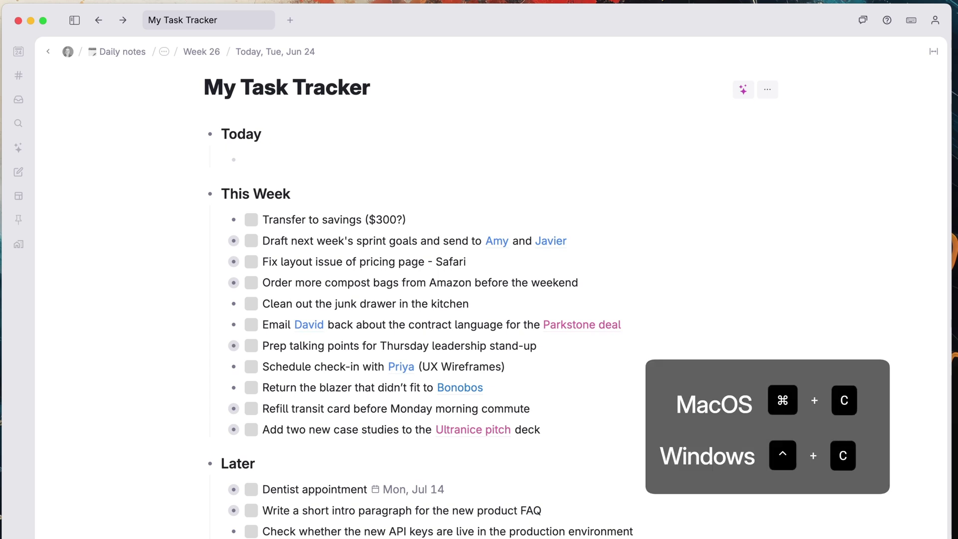
Step: Paste references to the junk drawer, contract-language email, stand-up prep and check-in tasks under Today
{"action": "type", "text": "Clean out the junk drawer in the kitchen"}
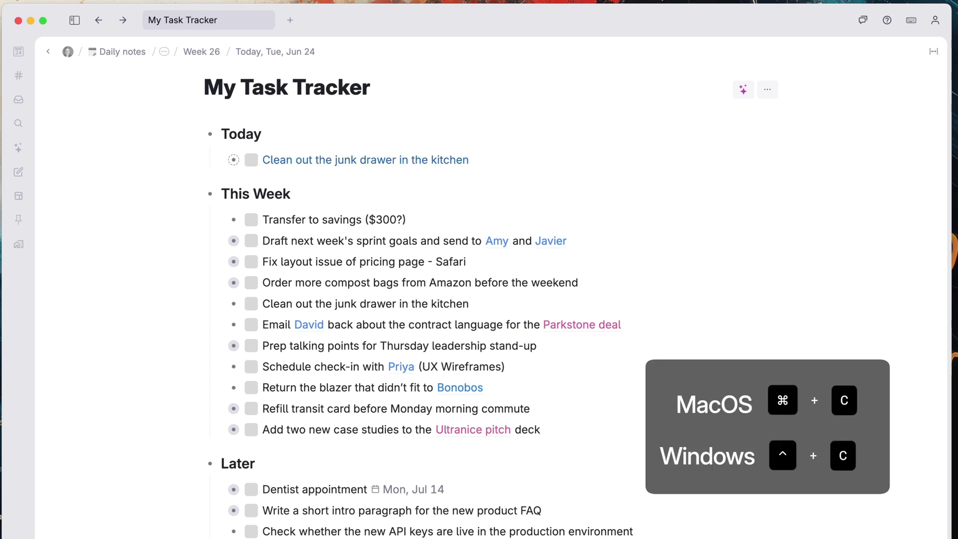
{"action": "key", "text": "super+c"}
{"action": "key", "text": "Return"}
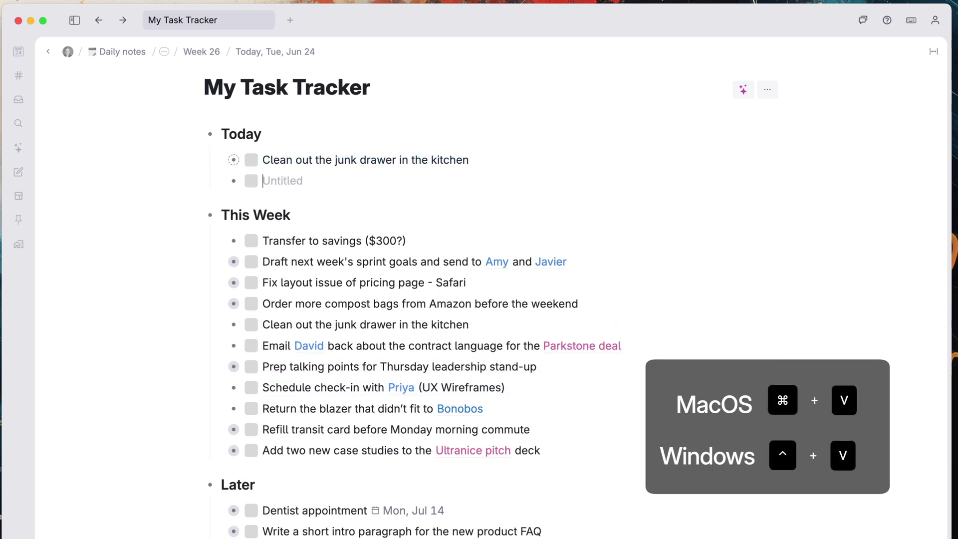
{"action": "key", "text": "super+v"}
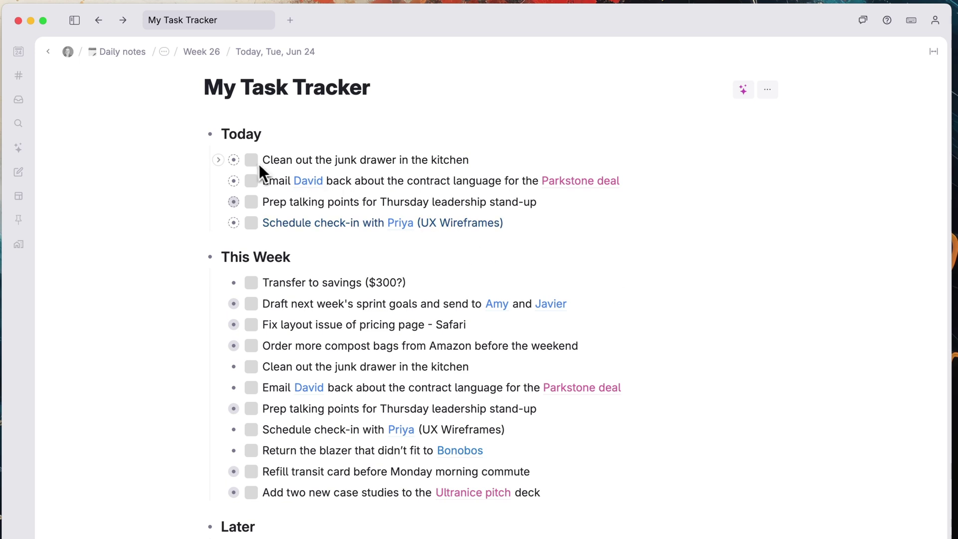
Step: Tick off the junk drawer, stand-up prep, check-in and contract email tasks, then delete them from Today
{"action": "left_click", "coordinate": [255, 163]}
{"action": "left_click", "coordinate": [251, 202]}
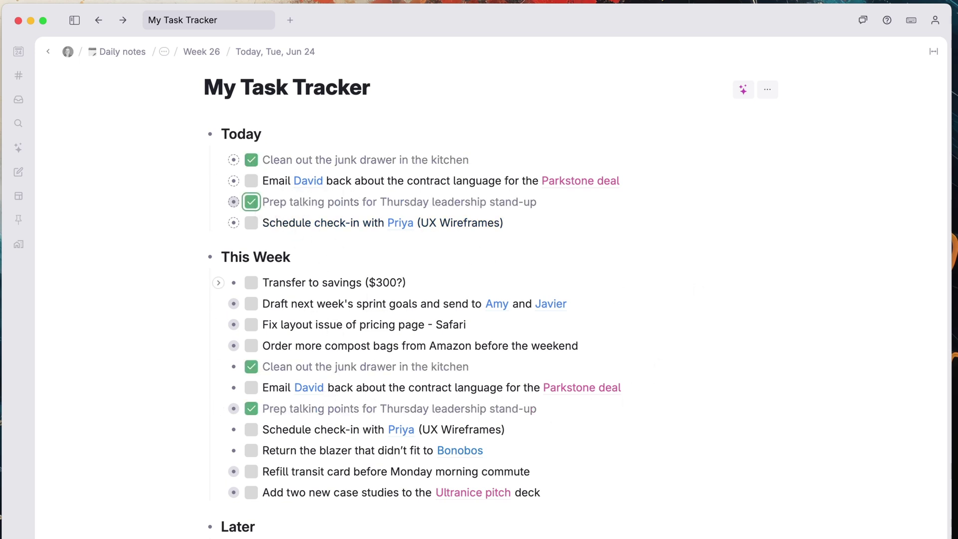
{"action": "left_click", "coordinate": [254, 221]}
{"action": "left_click", "coordinate": [254, 180]}
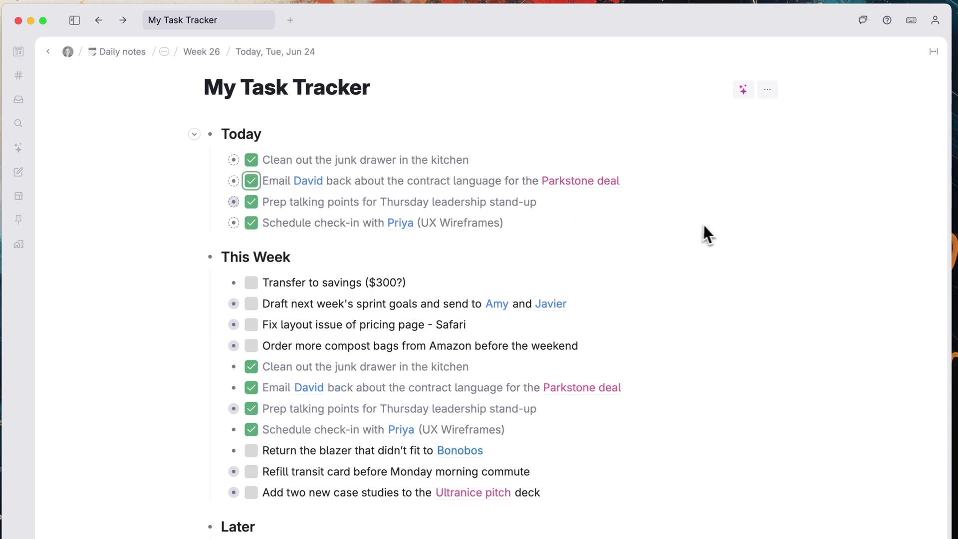
{"action": "left_click_drag", "start_coordinate": [617, 174], "coordinate": [603, 253]}
{"action": "key", "text": "BackSpace"}
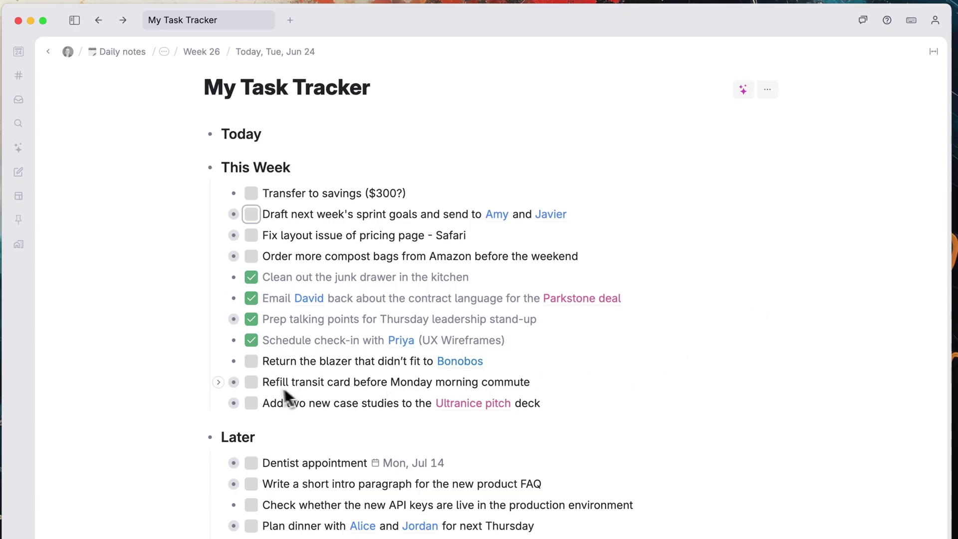
Step: Open Refill transit card in a side panel, open Today in a new tab, then return to the Jun 24 note
{"action": "left_click", "coordinate": [234, 382], "text": "shift"}
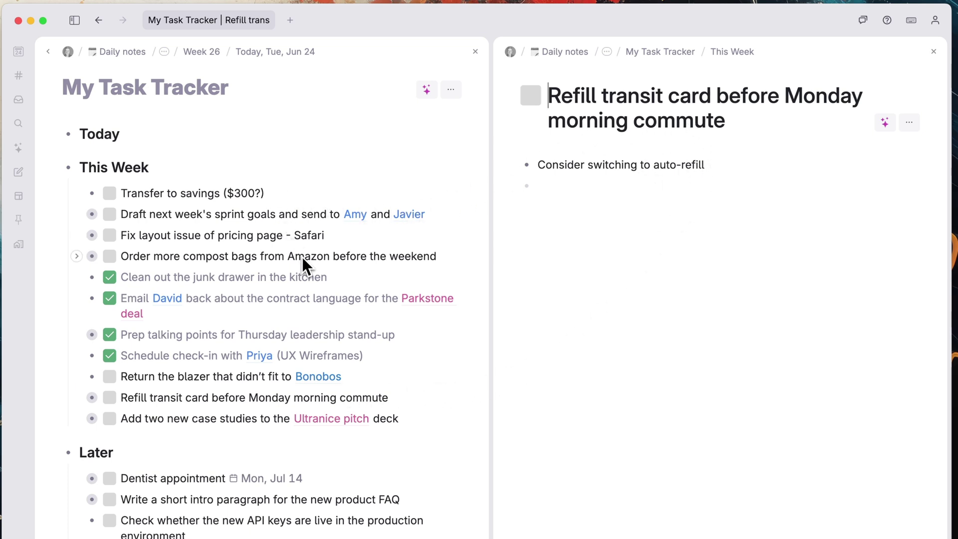
{"action": "key", "text": "super+shift+d"}
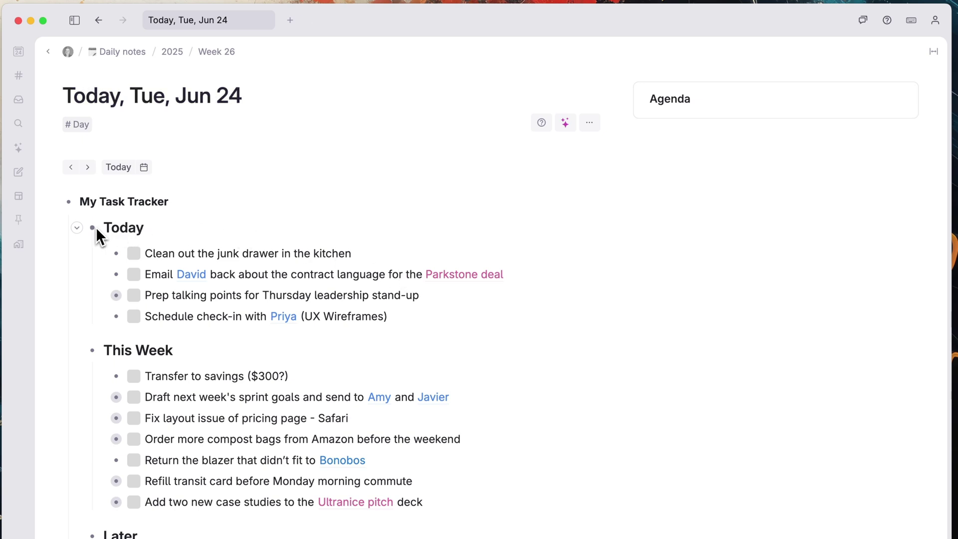
{"action": "left_click", "coordinate": [94, 227], "text": "super"}
{"action": "left_click", "coordinate": [367, 23]}
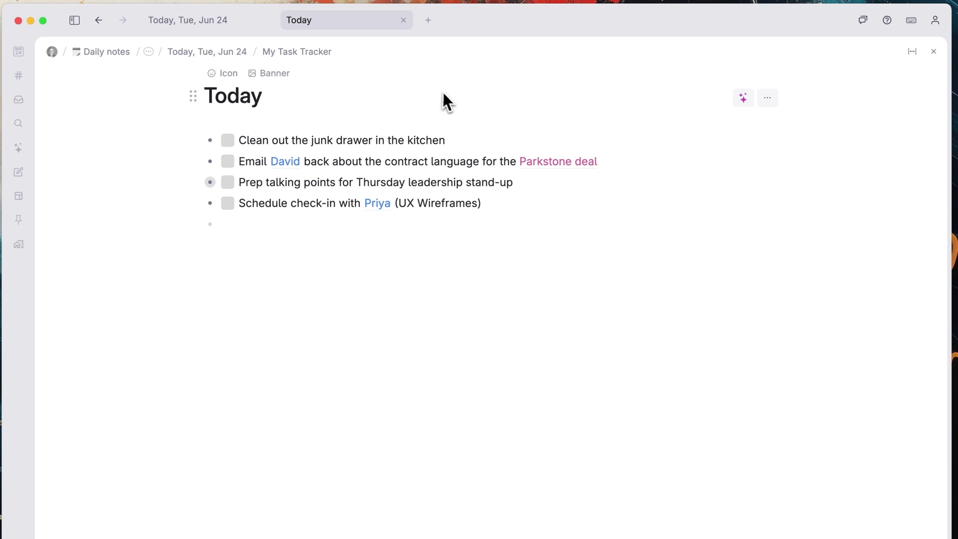
{"action": "left_click", "coordinate": [199, 23]}
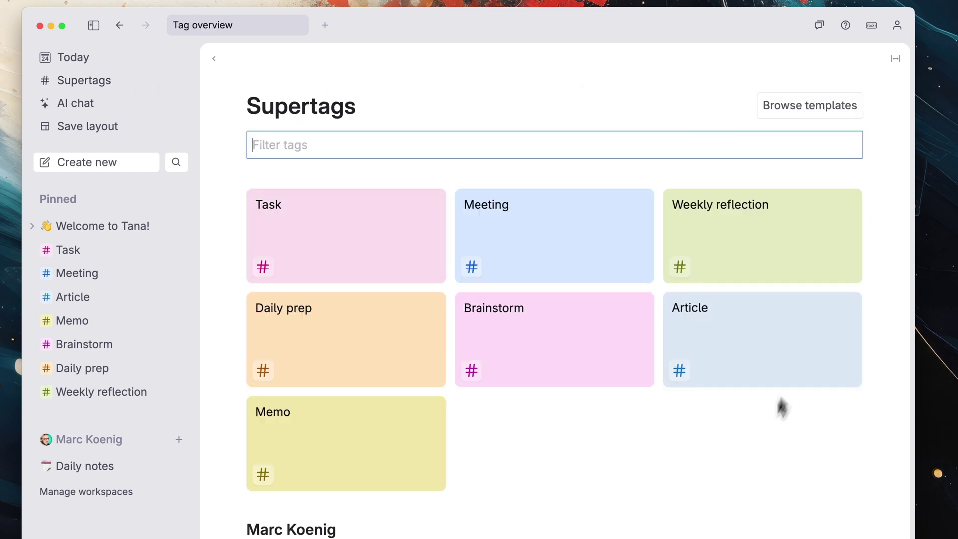
Step: Scroll down to view the new Zurich flight reimbursement task and its Task fields
{"action": "scroll", "coordinate": [747, 464], "scroll_direction": "down", "scroll_amount": 2}
{"action": "scroll", "coordinate": [747, 464], "scroll_direction": "down", "scroll_amount": 6}
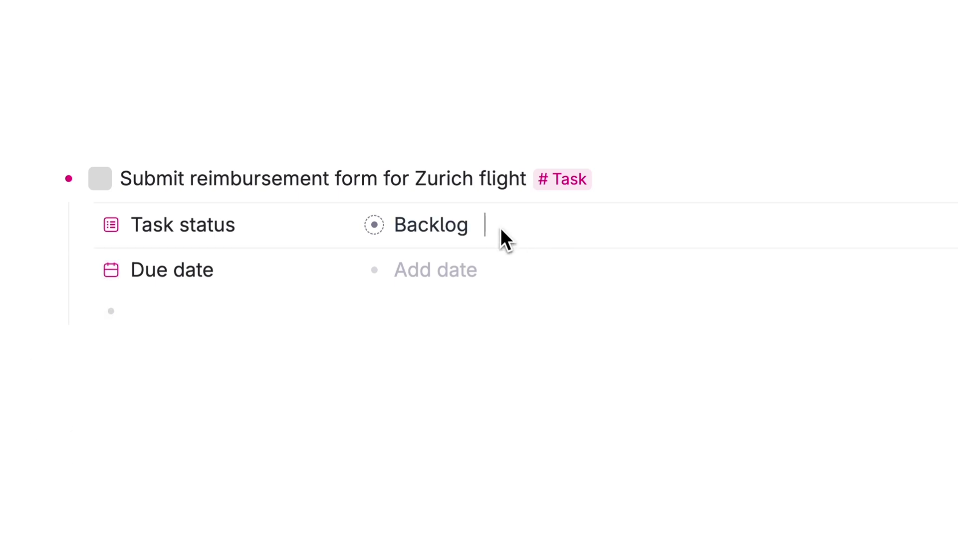
Step: Set the Zurich reimbursement task's status to In progress and its due date to Fri, Jun 27
{"action": "left_click", "coordinate": [414, 227]}
{"action": "left_click", "coordinate": [446, 280]}
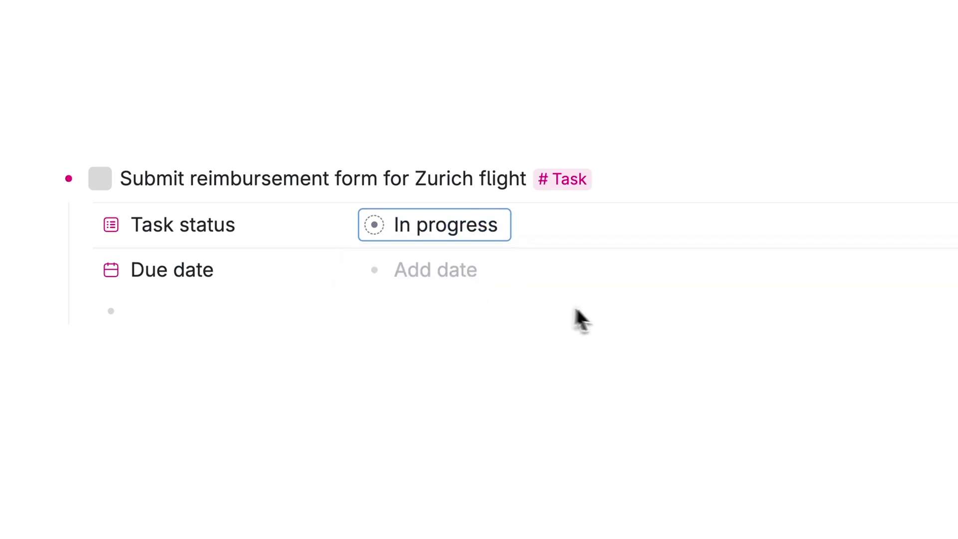
{"action": "left_click", "coordinate": [422, 273]}
{"action": "left_click", "coordinate": [711, 131]}
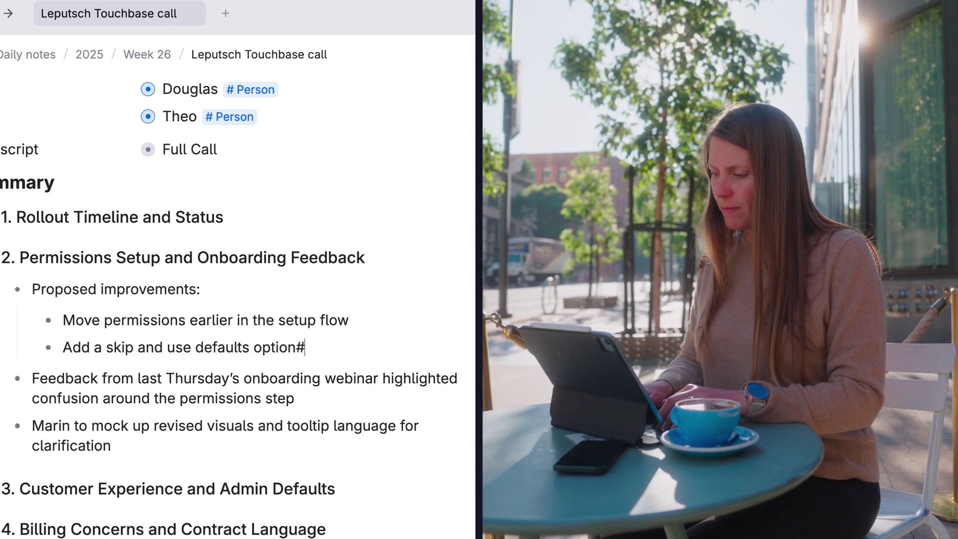
Step: Apply the Task tag to the 'Add a skip and use defaults option' meeting item
{"action": "key", "text": "Return"}
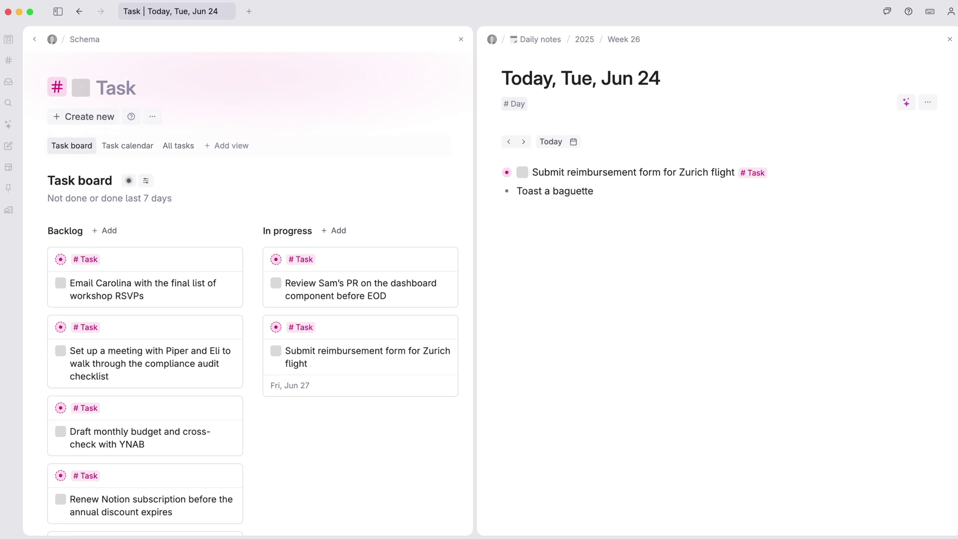
Step: Tag Toast a baguette #task; move it and the air-purifier filter to In progress, Review 401K to Done
{"action": "type", "text": "#task"}
{"action": "key", "text": "Return"}
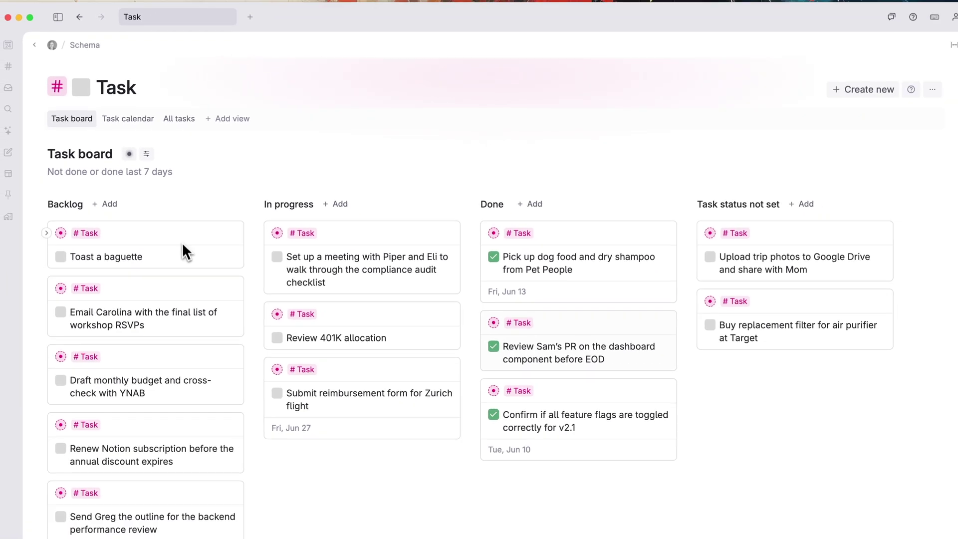
{"action": "left_click_drag", "start_coordinate": [186, 250], "coordinate": [386, 287]}
{"action": "left_click_drag", "start_coordinate": [396, 327], "coordinate": [572, 280]}
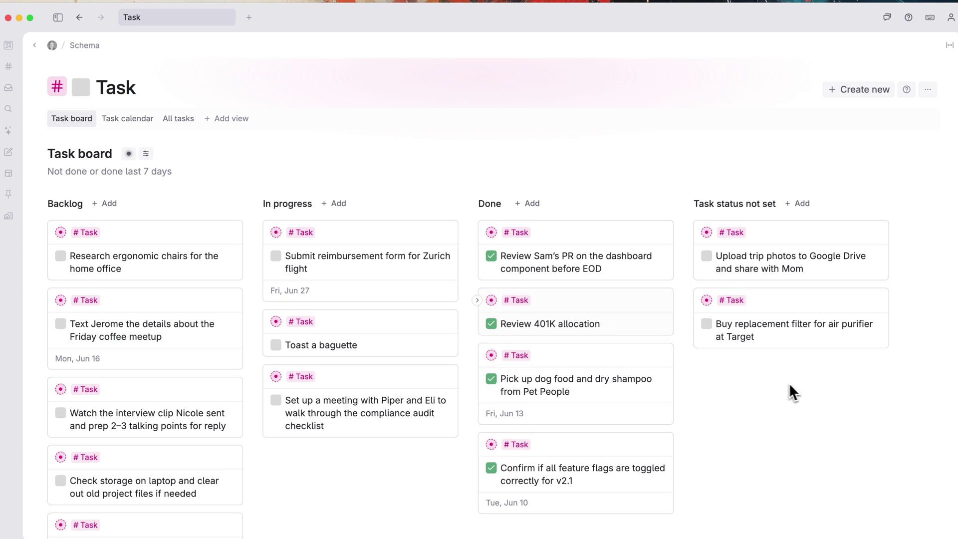
{"action": "left_click_drag", "start_coordinate": [801, 329], "coordinate": [387, 439]}
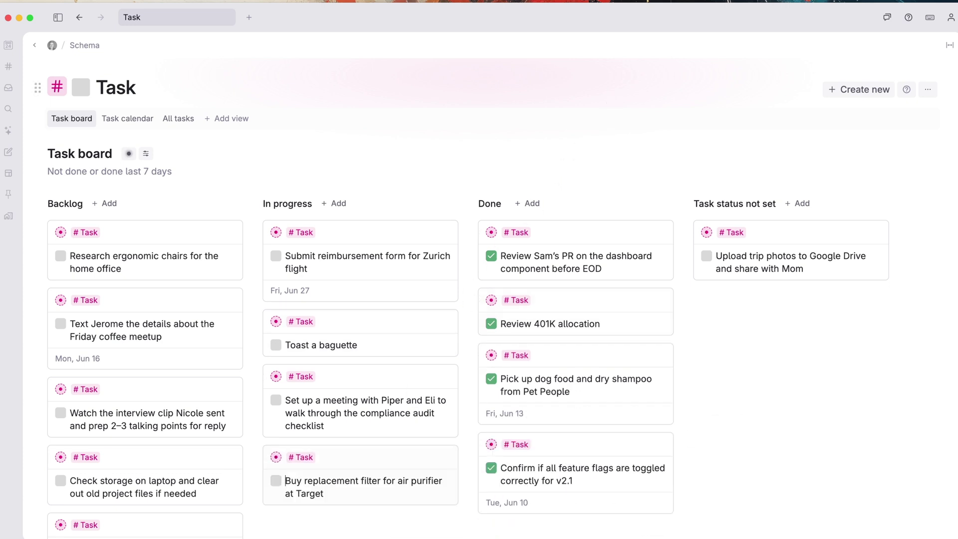
Step: Open the Zurich reimbursement task as a page, expand its Remember note, then return to the Task page
{"action": "left_click", "coordinate": [262, 232]}
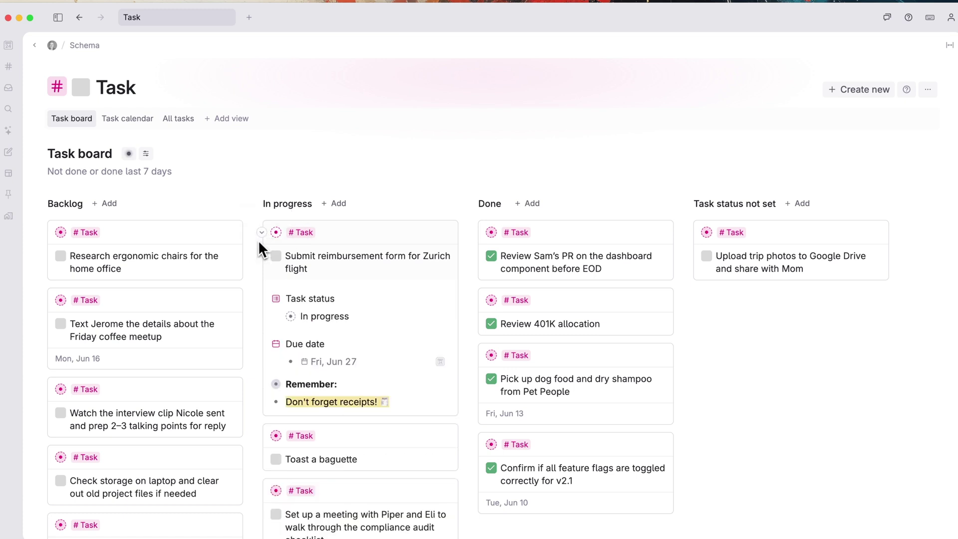
{"action": "left_click", "coordinate": [279, 235]}
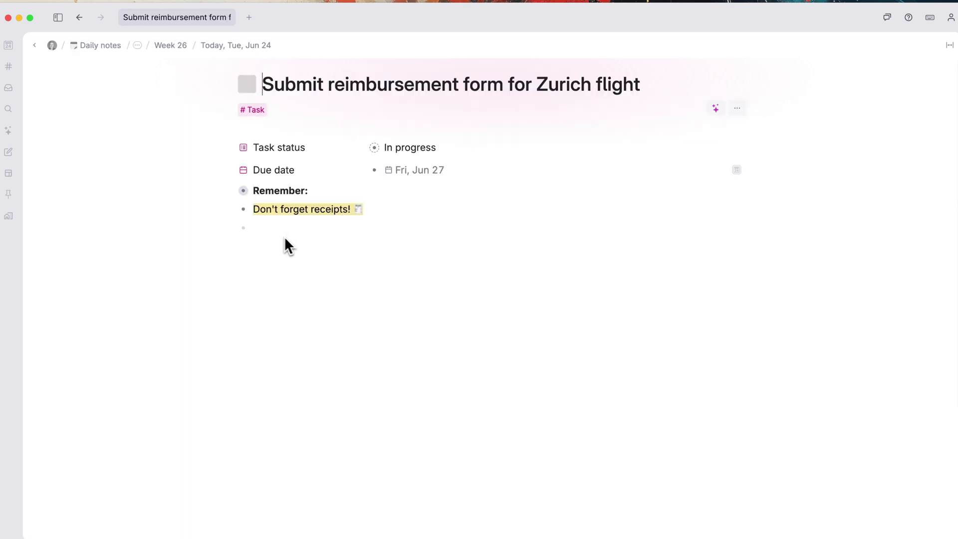
{"action": "left_click", "coordinate": [230, 191]}
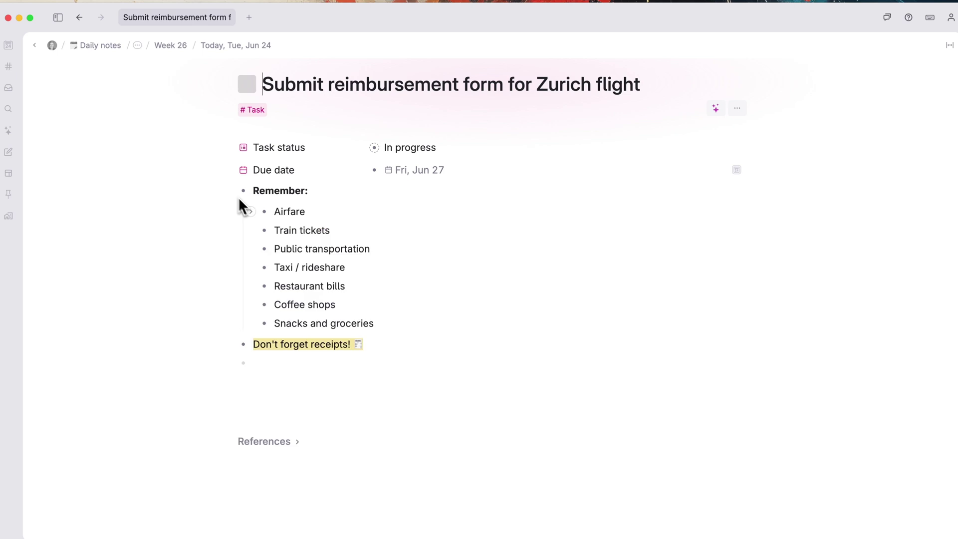
{"action": "key", "text": "super+["}
{"action": "scroll", "coordinate": [449, 190], "scroll_direction": "down", "scroll_amount": 2}
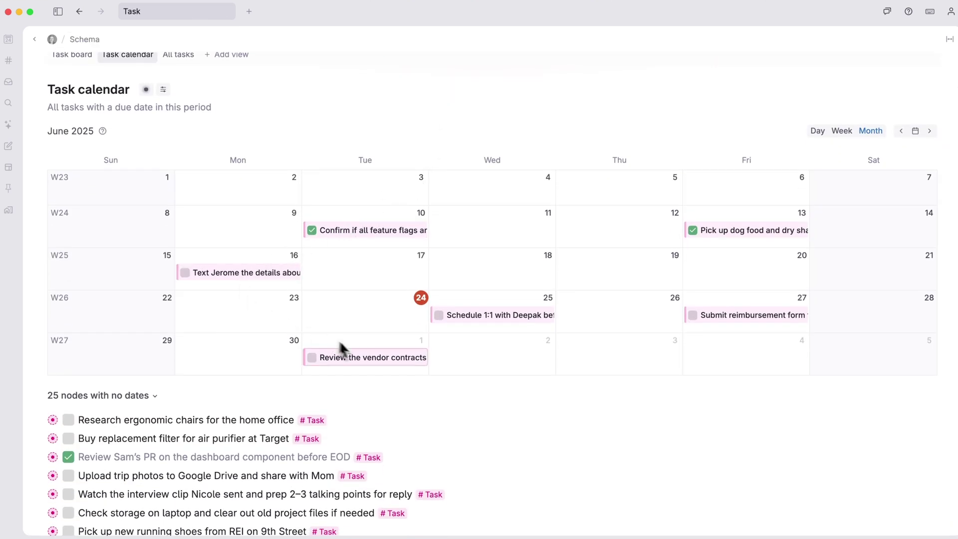
Step: Open the 1:1 scheduling task from the Task calendar, then go back to the Task tag page
{"action": "left_click", "coordinate": [518, 312]}
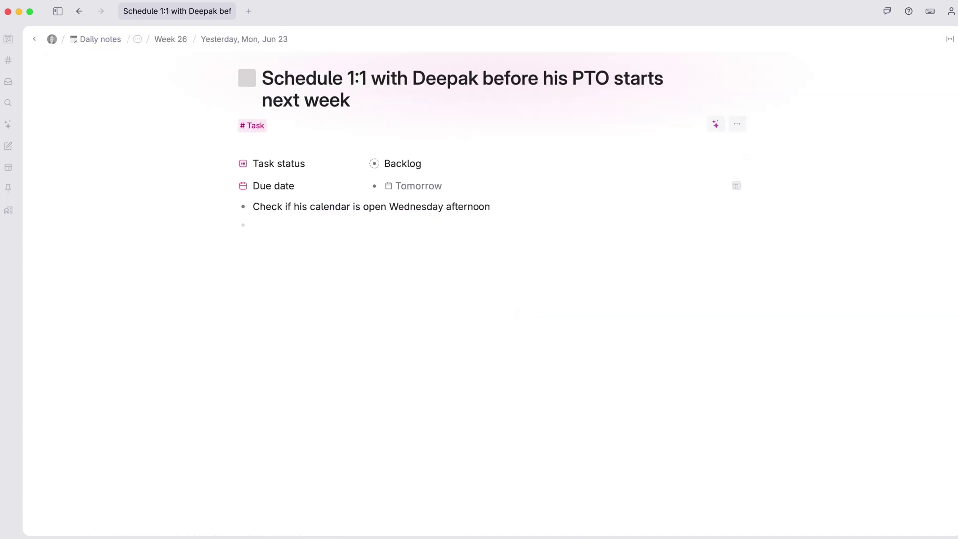
{"action": "key", "text": "super+["}
{"action": "scroll", "coordinate": [624, 300], "scroll_direction": "down", "scroll_amount": 5}
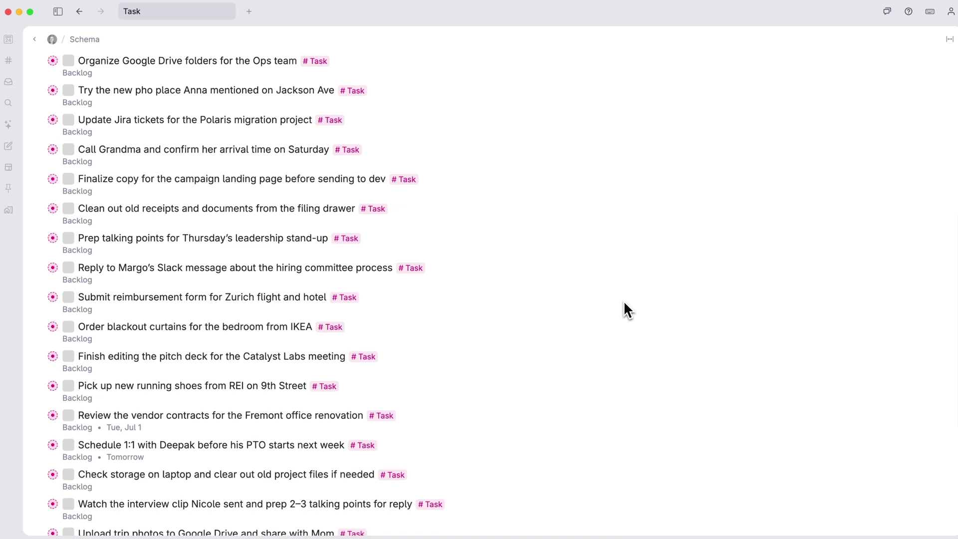
{"action": "scroll", "coordinate": [624, 302], "scroll_direction": "up", "scroll_amount": 7}
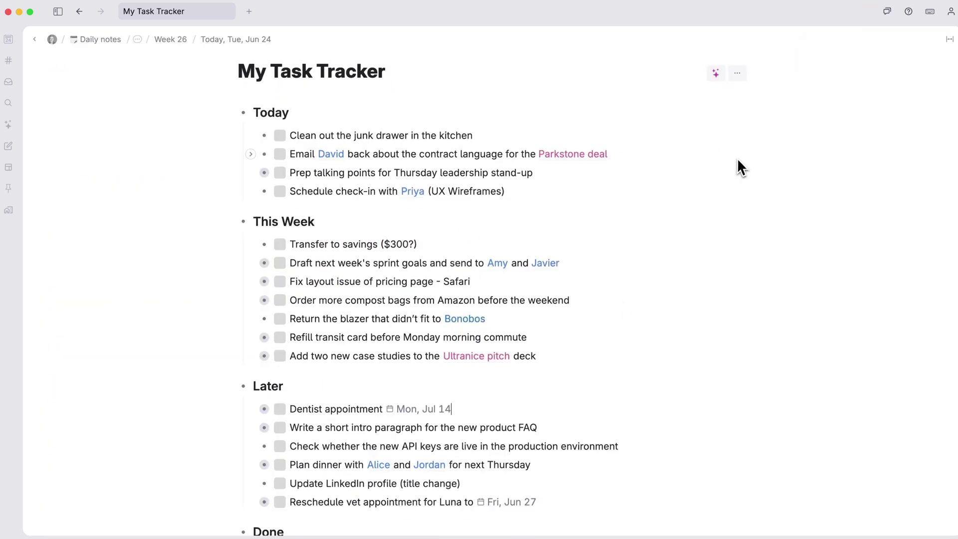
Step: Add the Task supertag to the task rows under Today, This Week and Later
{"action": "left_click_drag", "start_coordinate": [449, 131], "coordinate": [509, 359]}
{"action": "left_click", "coordinate": [296, 211]}
{"action": "key", "text": "numbersign"}
{"action": "left_click", "coordinate": [342, 299]}
{"action": "left_click_drag", "start_coordinate": [690, 474], "coordinate": [434, 407]}
{"action": "key", "text": "numbersign"}
{"action": "key", "text": "Return"}
{"action": "key", "text": "Escape"}
Step: On the Task board, re-sort Renew Notion, move the interview clip to Done and 1:1 scheduling to In progress
{"action": "left_click", "coordinate": [594, 300]}
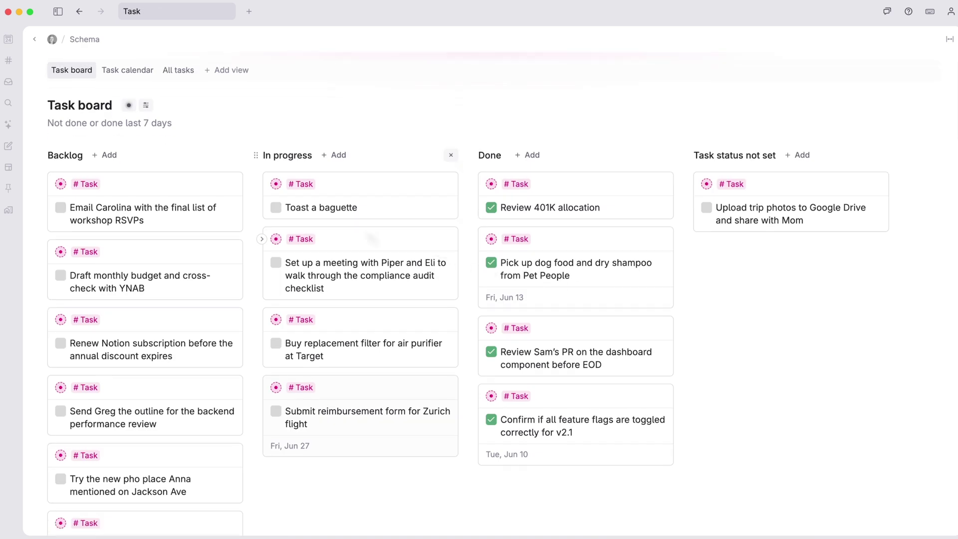
{"action": "left_click_drag", "start_coordinate": [176, 307], "coordinate": [384, 480]}
{"action": "left_click_drag", "start_coordinate": [167, 376], "coordinate": [601, 417]}
{"action": "left_click_drag", "start_coordinate": [151, 394], "coordinate": [384, 253]}
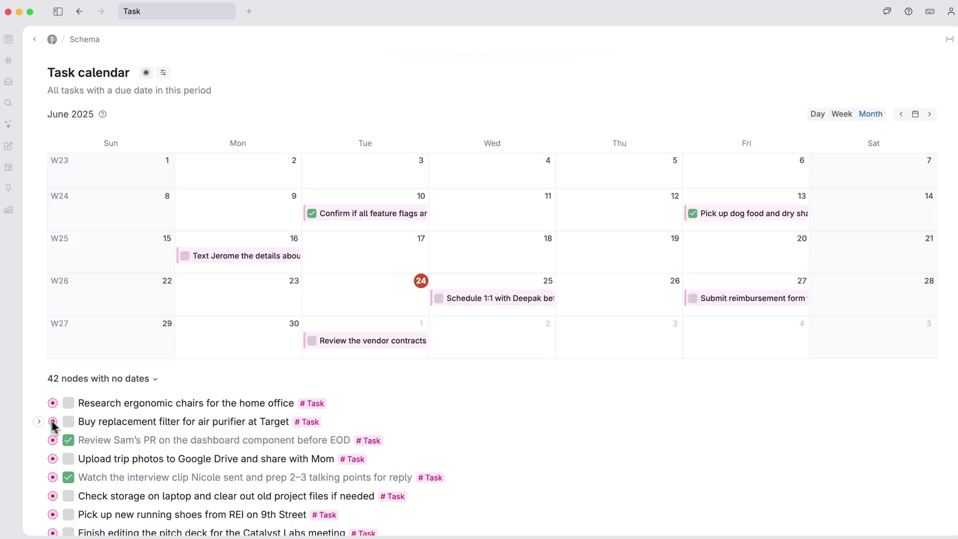
Step: Schedule the air-purifier filter task for July 2 and the pitch deck task for July 3
{"action": "left_click_drag", "start_coordinate": [52, 422], "coordinate": [451, 340]}
{"action": "left_click_drag", "start_coordinate": [66, 517], "coordinate": [622, 334]}
{"action": "left_click", "coordinate": [929, 114]}
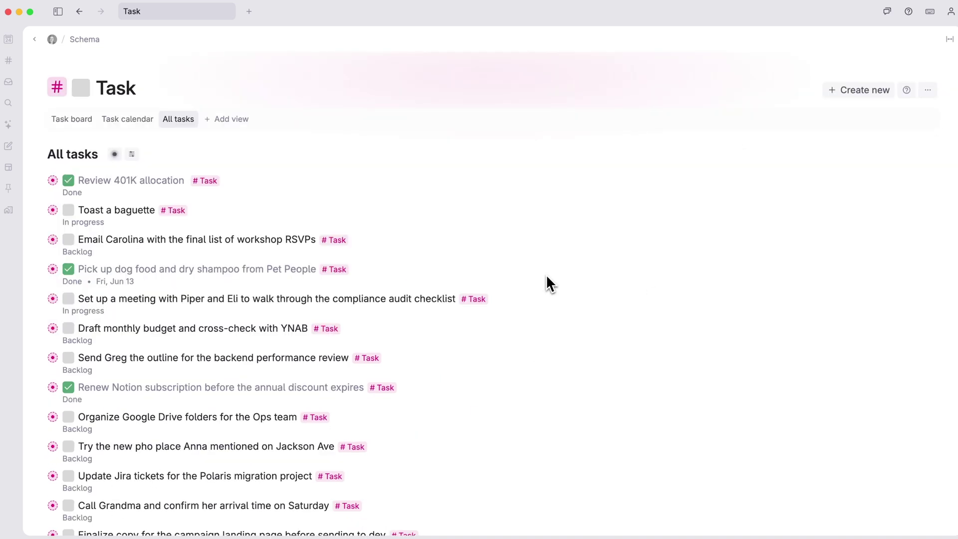
Step: Mark the Finalize copy and running-shoes tasks as done in the All tasks list
{"action": "scroll", "coordinate": [547, 282], "scroll_direction": "down", "scroll_amount": 5}
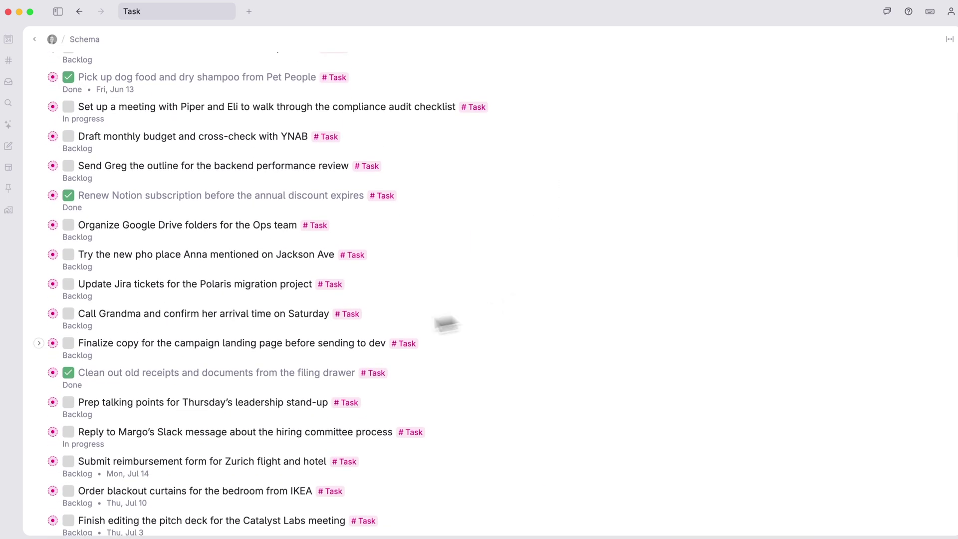
{"action": "left_click", "coordinate": [69, 347]}
{"action": "scroll", "coordinate": [71, 349], "scroll_direction": "down", "scroll_amount": 4}
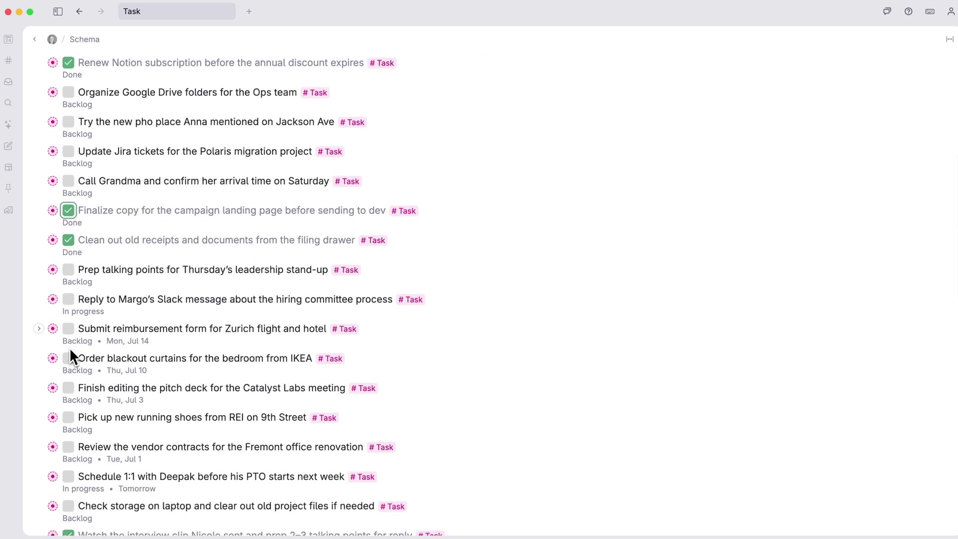
{"action": "left_click", "coordinate": [71, 349]}
{"action": "scroll", "coordinate": [73, 344], "scroll_direction": "down", "scroll_amount": 4}
Step: Return to the Task board, unpin Task from the sidebar, and drag it onto the workspace home page
{"action": "key", "text": "super+bracketleft"}
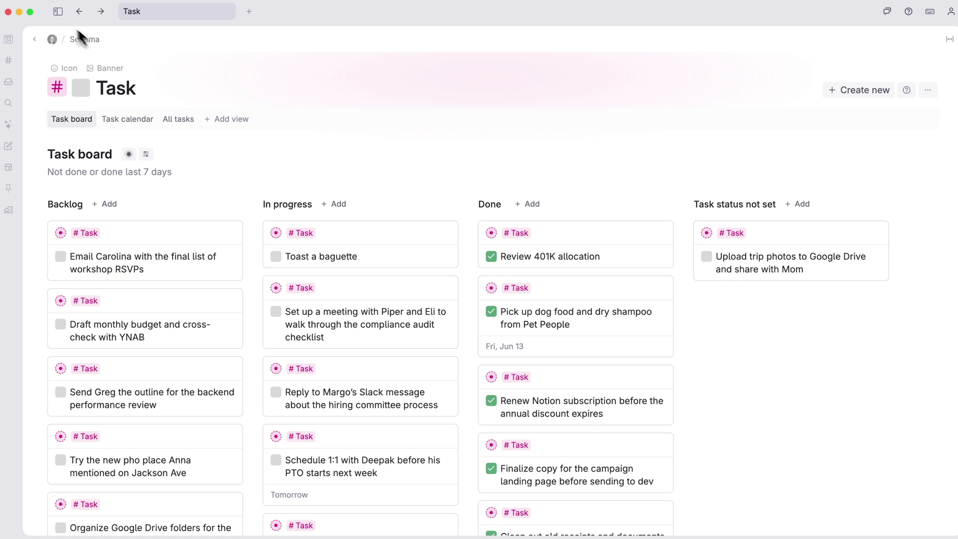
{"action": "left_click", "coordinate": [58, 11]}
{"action": "left_click_drag", "start_coordinate": [155, 88], "coordinate": [50, 187]}
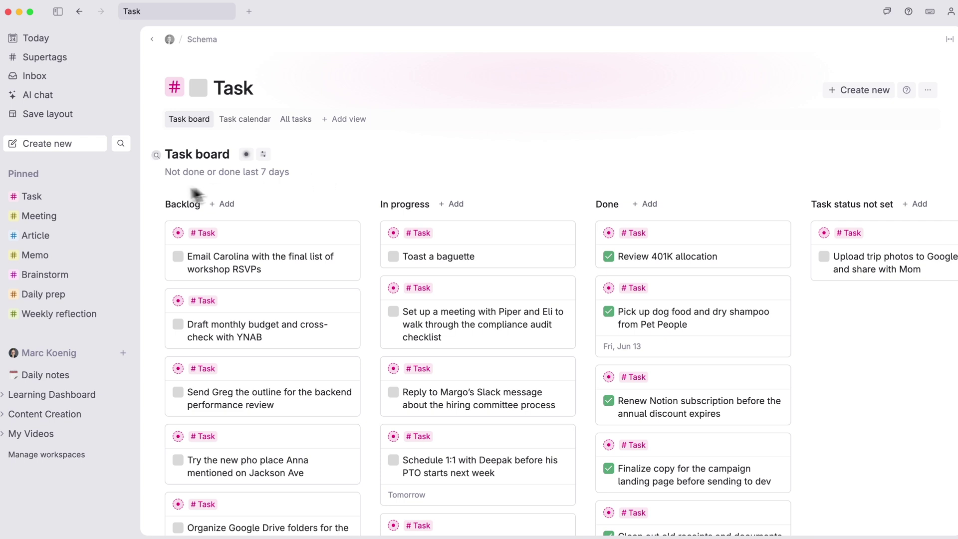
{"action": "right_click", "coordinate": [106, 198]}
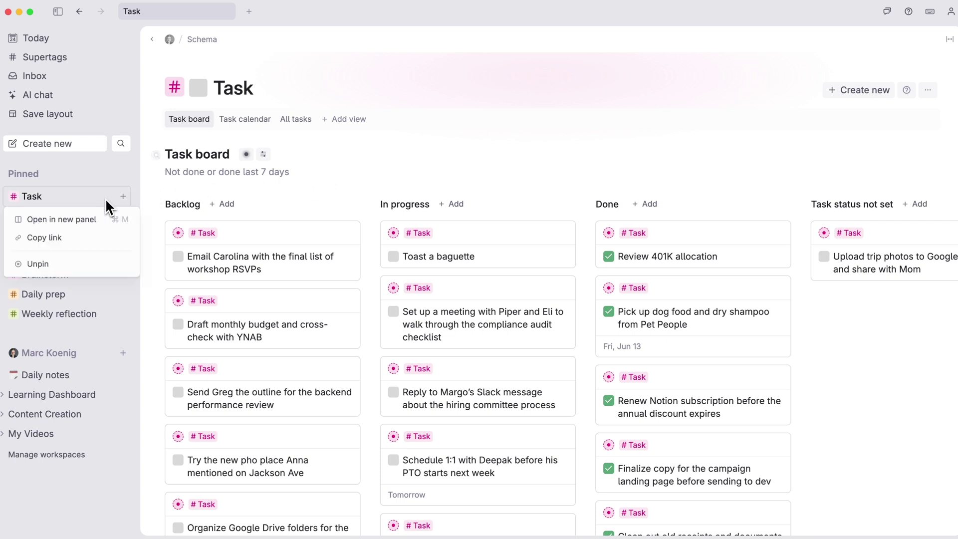
{"action": "left_click", "coordinate": [95, 262]}
{"action": "left_click_drag", "start_coordinate": [34, 200], "coordinate": [339, 230]}
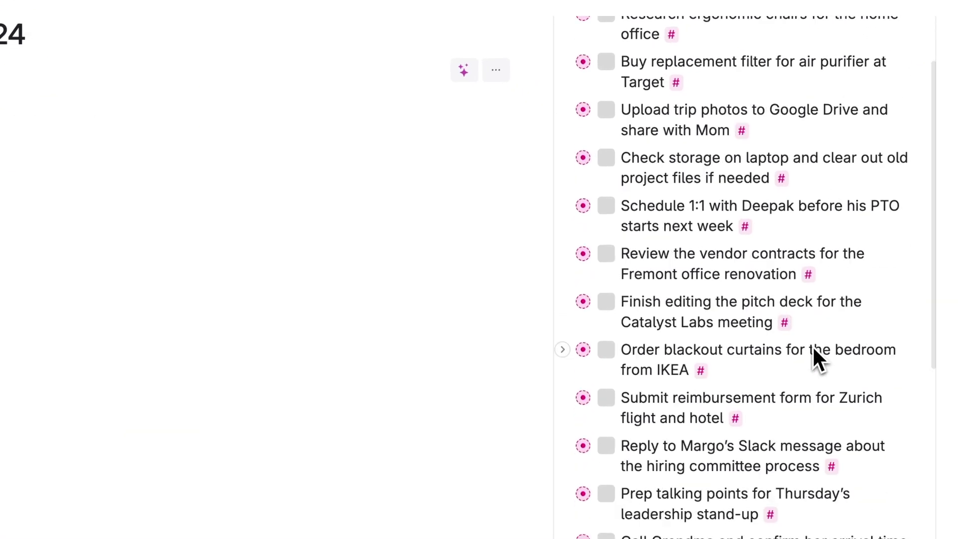
Step: Tick the Zurich flight reimbursement, laptop storage and blackout curtains checkboxes in Open tasks
{"action": "scroll", "coordinate": [812, 346], "scroll_direction": "up", "scroll_amount": 5}
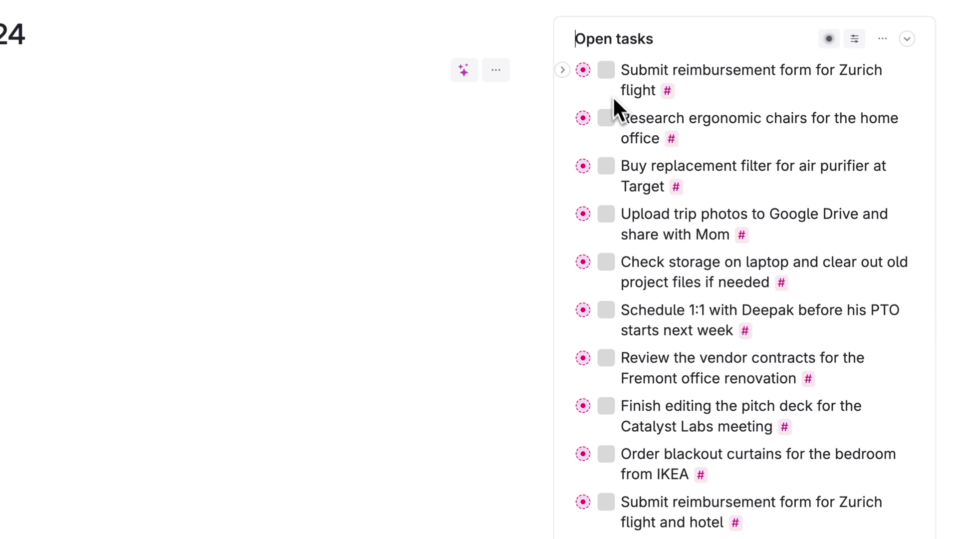
{"action": "left_click", "coordinate": [607, 78]}
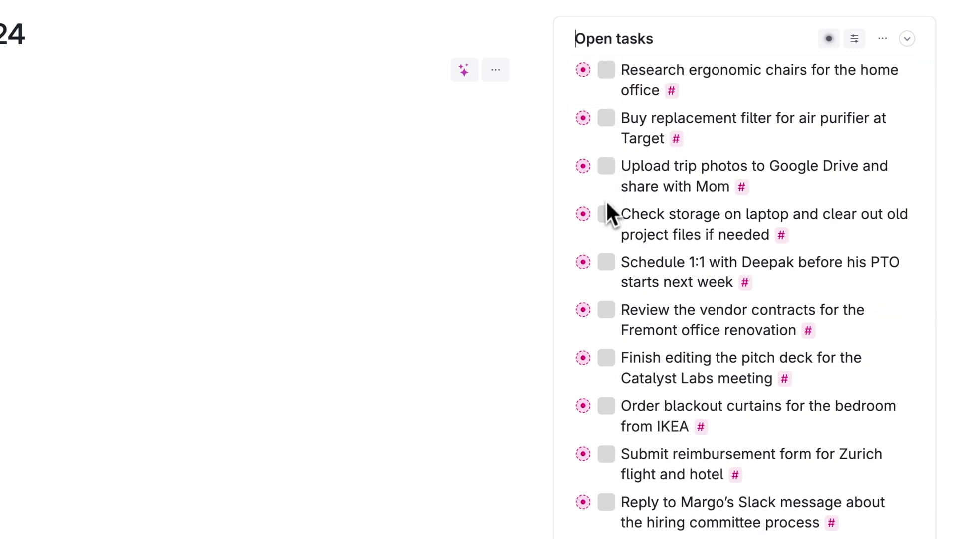
{"action": "left_click", "coordinate": [604, 213]}
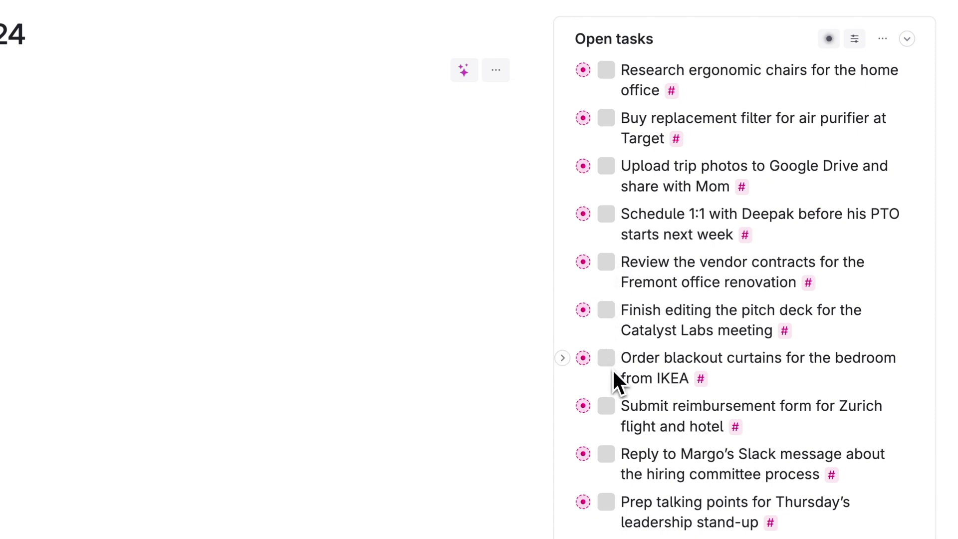
{"action": "left_click", "coordinate": [609, 361]}
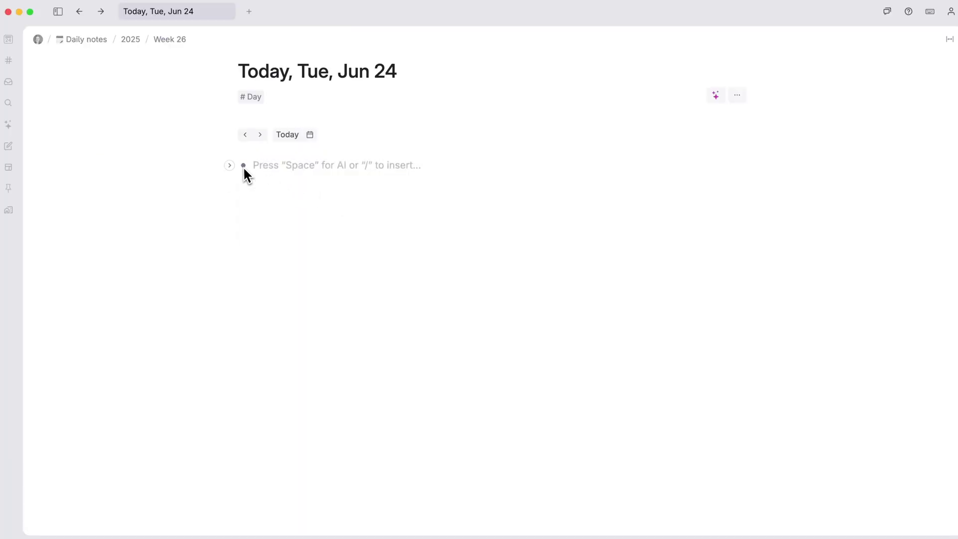
Step: Create a search node on the empty line that lists all Task items
{"action": "left_click", "coordinate": [244, 167]}
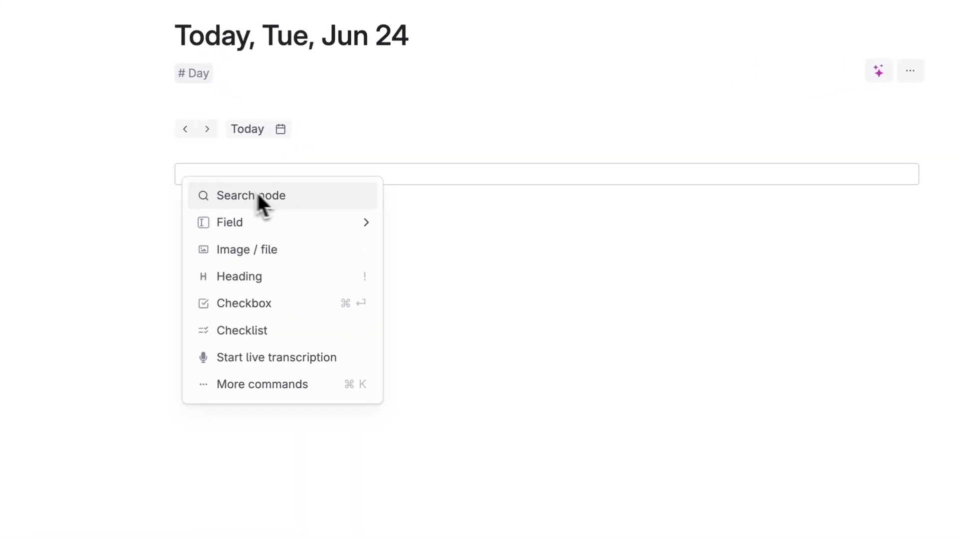
{"action": "left_click", "coordinate": [328, 197]}
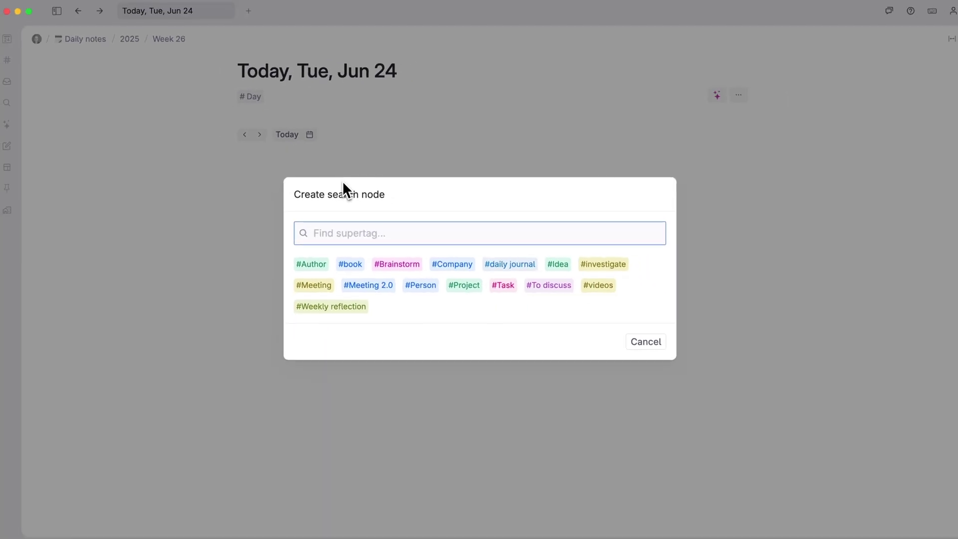
{"action": "left_click", "coordinate": [504, 286]}
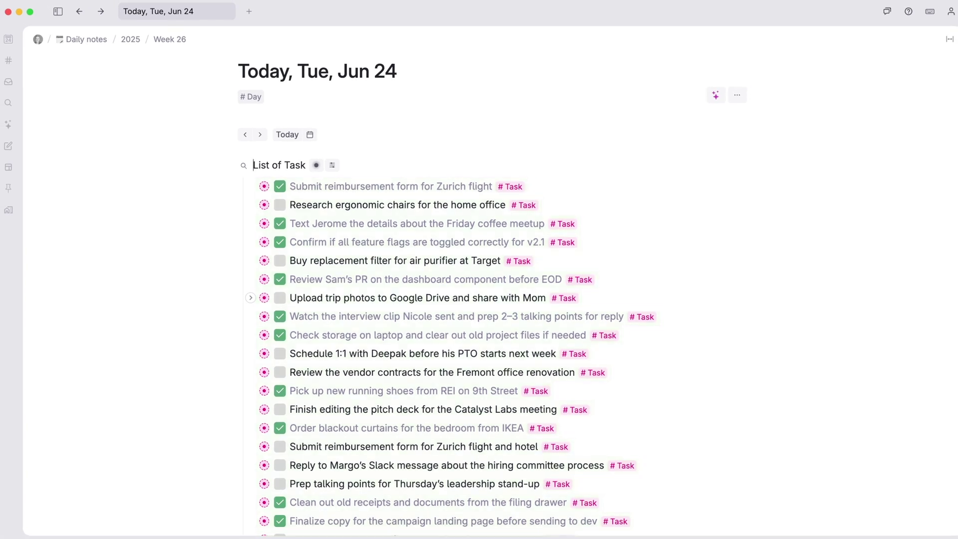
{"action": "scroll", "coordinate": [493, 293], "scroll_direction": "down", "scroll_amount": 10}
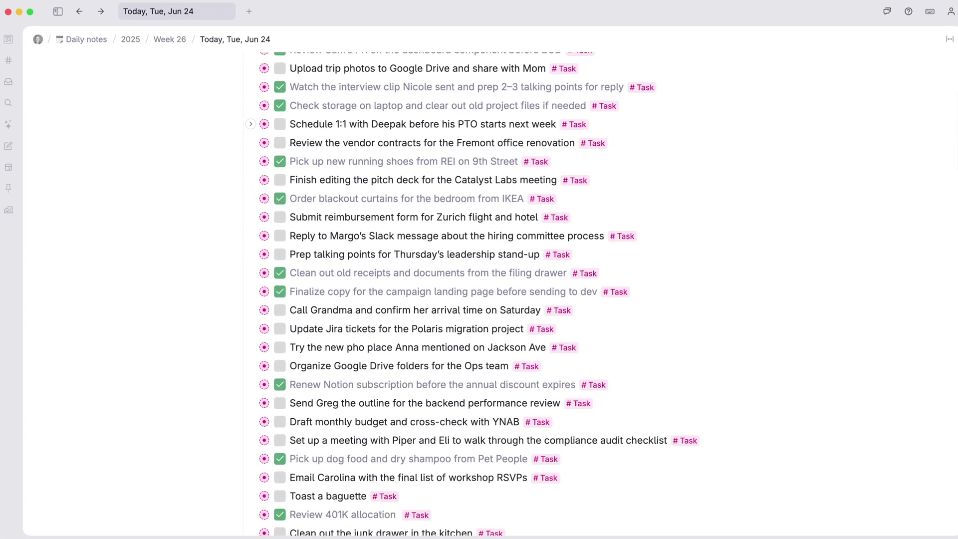
{"action": "scroll", "coordinate": [507, 293], "scroll_direction": "down", "scroll_amount": 10}
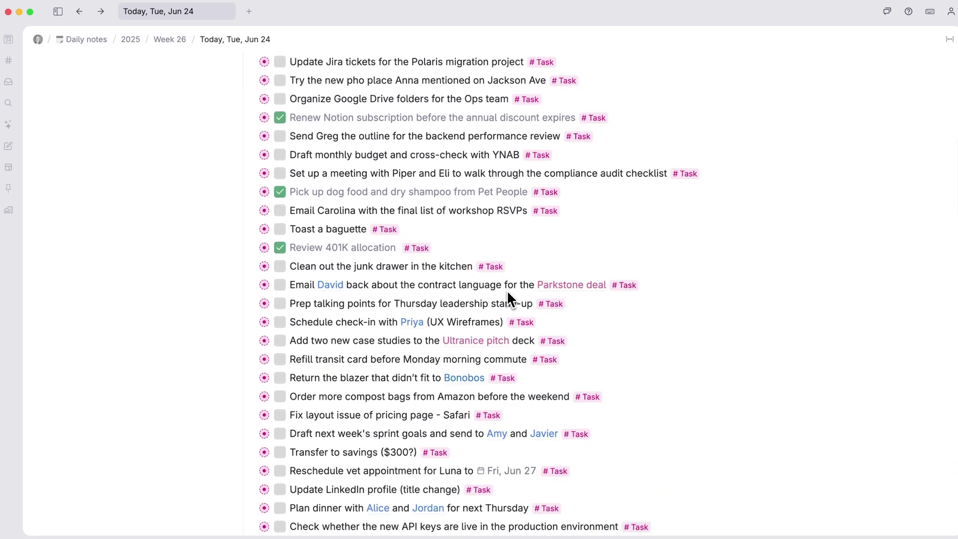
{"action": "scroll", "coordinate": [507, 290], "scroll_direction": "up", "scroll_amount": 20}
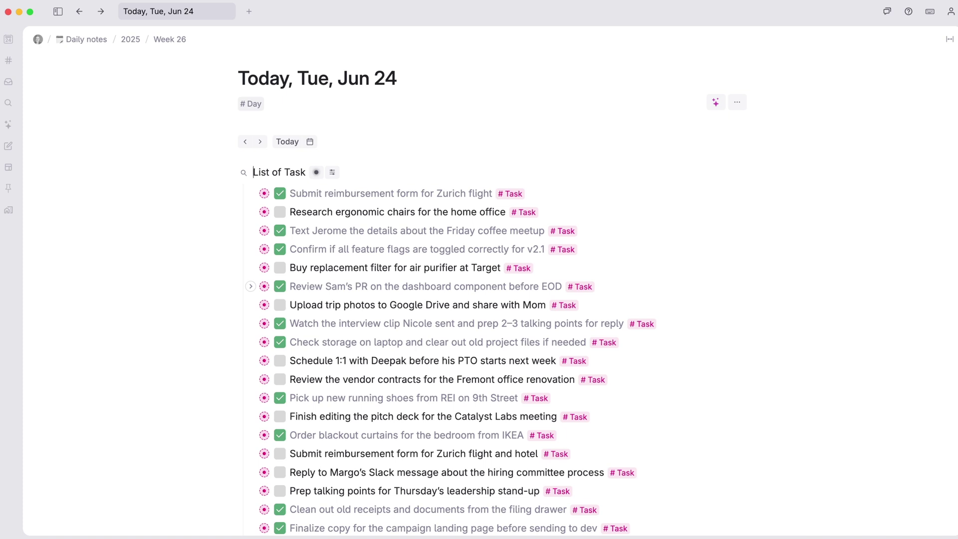
Step: Rename the List of Task search to 'All My Open Tasks 👇'
{"action": "key", "text": "super+a"}
{"action": "type", "text": "All My Open Tasks :point"}
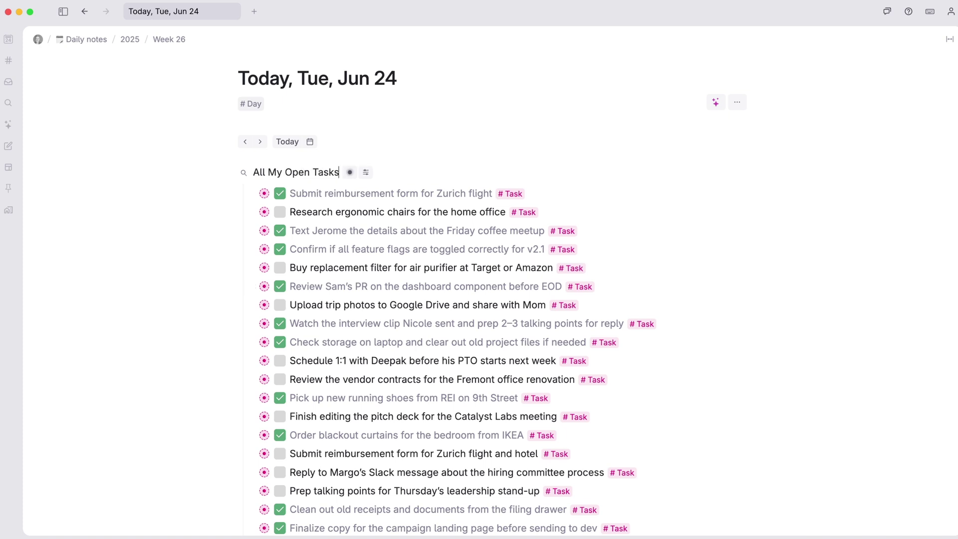
{"action": "key", "text": "Down"}
{"action": "key", "text": "Down"}
{"action": "key", "text": "Down"}
{"action": "key", "text": "Return"}
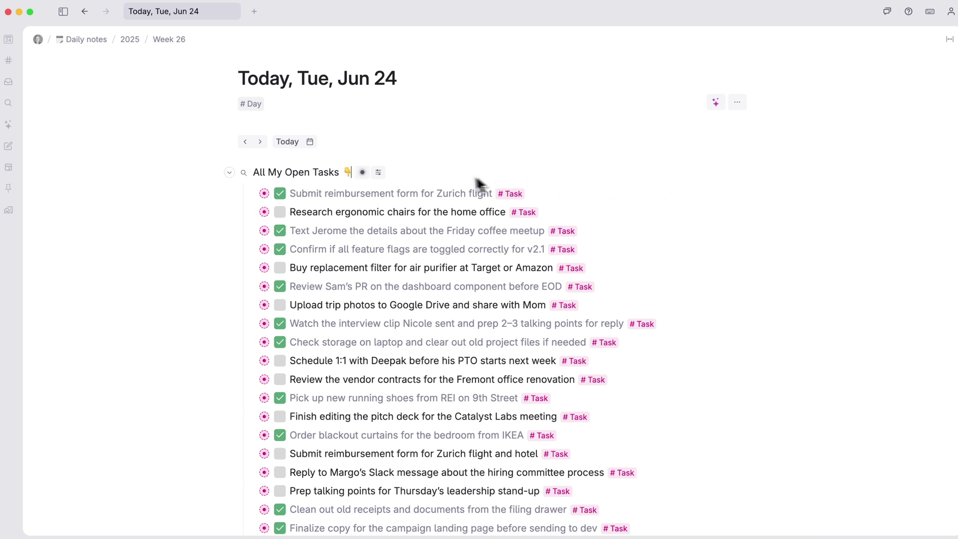
{"action": "left_click", "coordinate": [379, 172]}
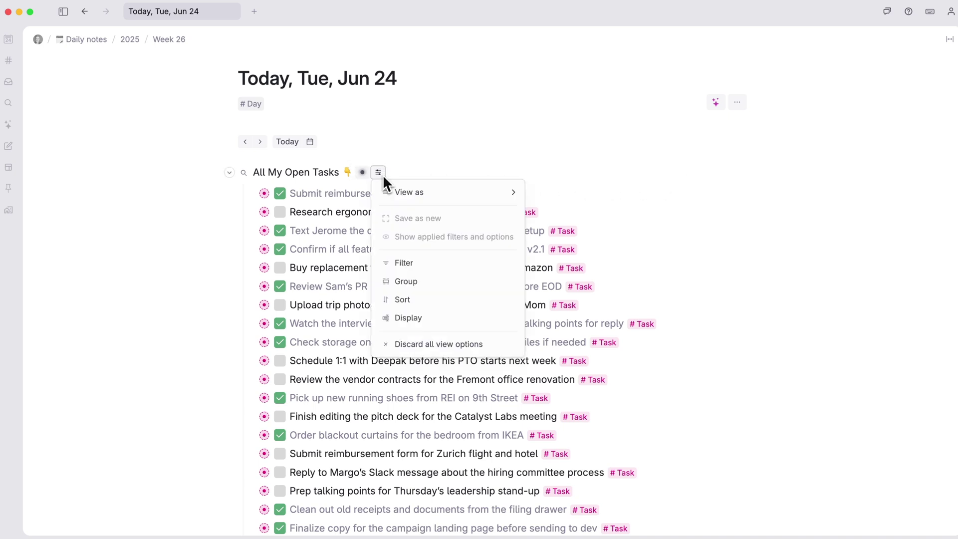
{"action": "mouse_move", "coordinate": [411, 192]}
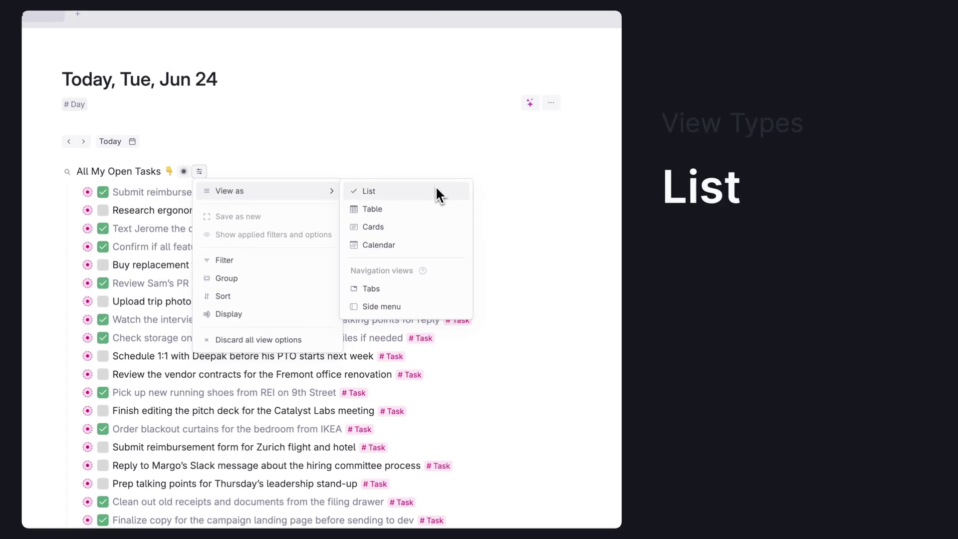
{"action": "left_click", "coordinate": [374, 208]}
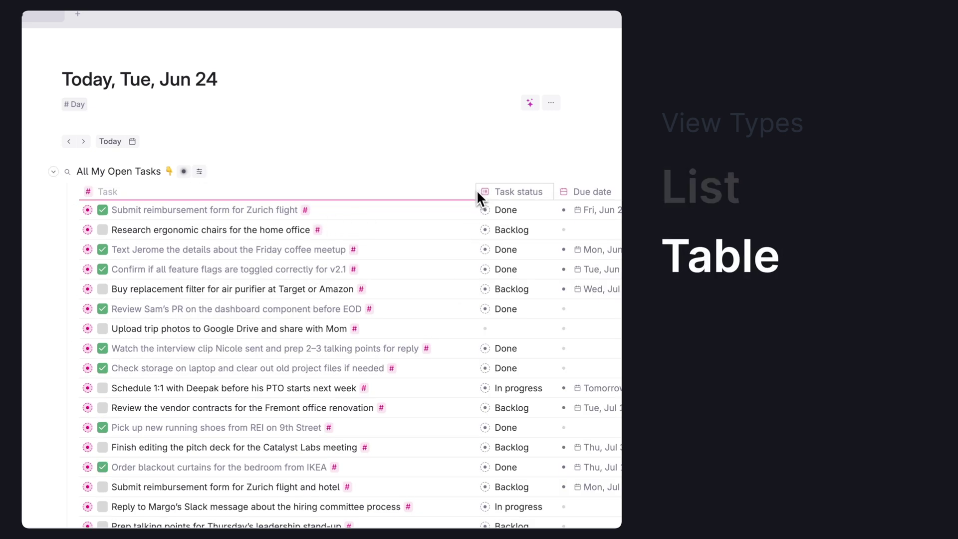
{"action": "left_click_drag", "start_coordinate": [476, 192], "coordinate": [338, 197]}
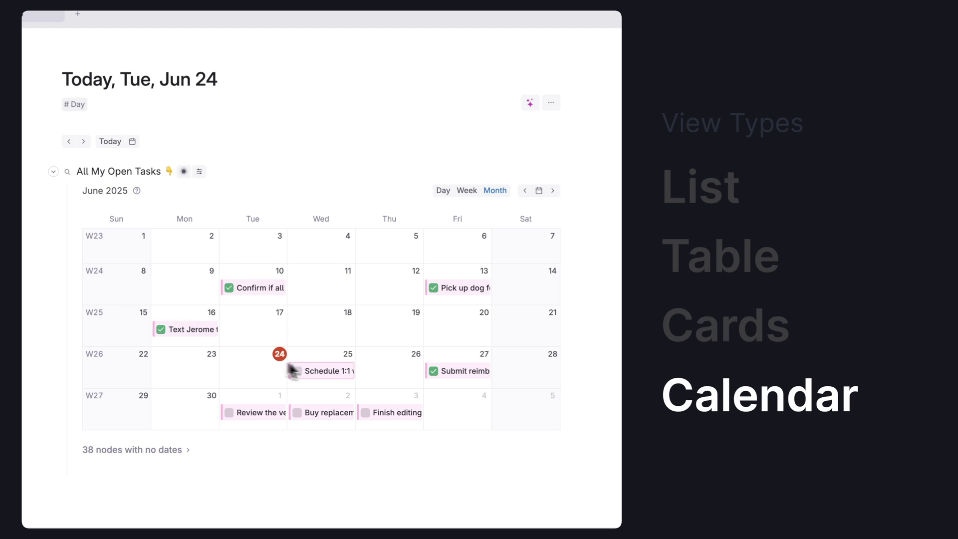
{"action": "left_click", "coordinate": [331, 370]}
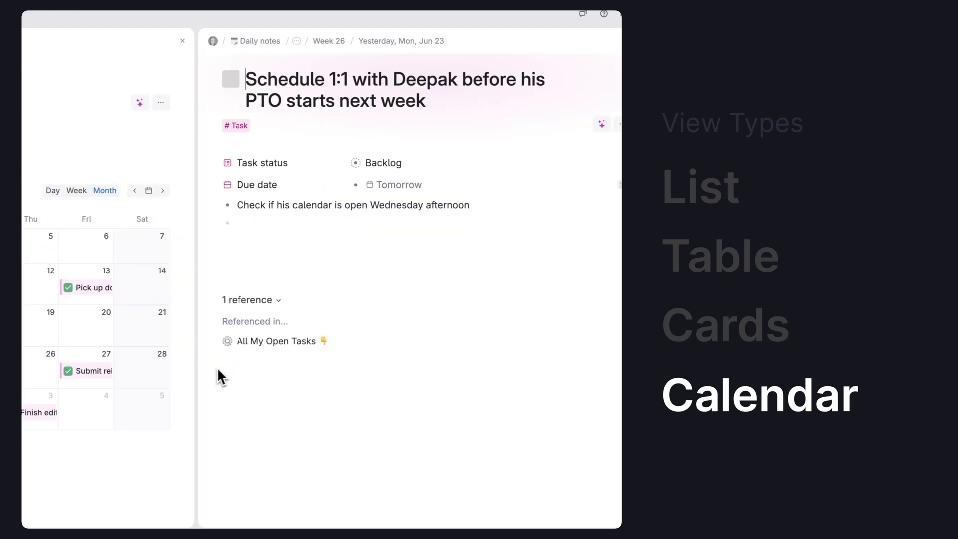
{"action": "left_click", "coordinate": [407, 186]}
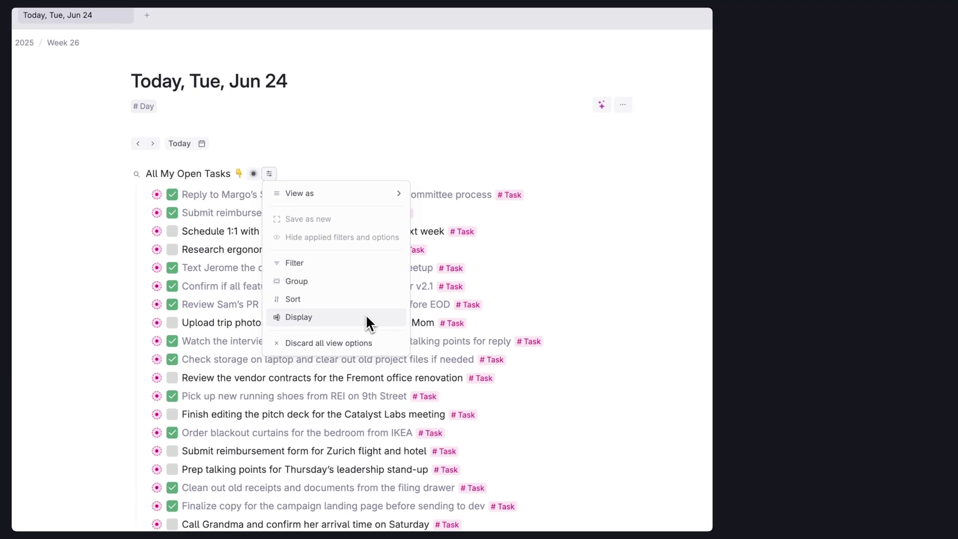
Step: Filter All My Open Tasks to show only tasks whose checked state is Not done
{"action": "left_click", "coordinate": [384, 267]}
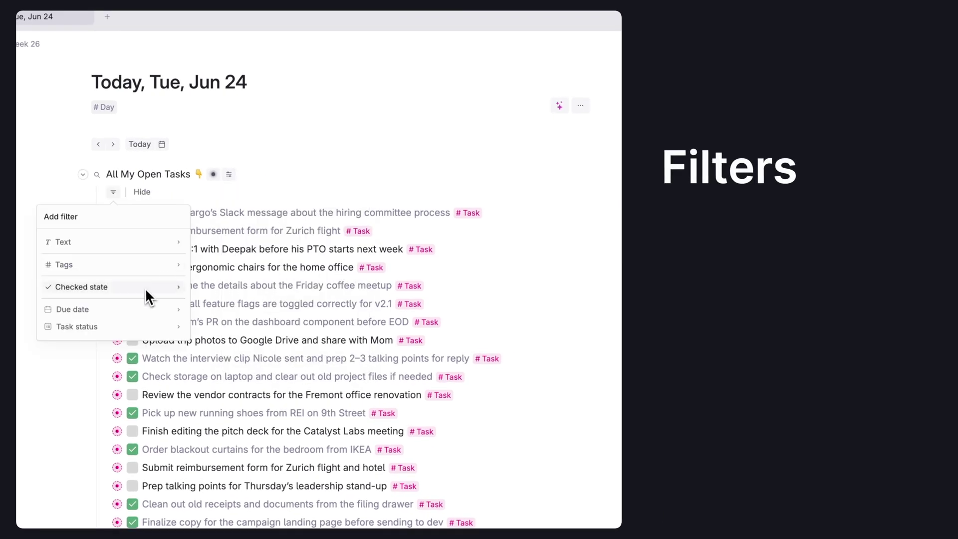
{"action": "left_click", "coordinate": [148, 292]}
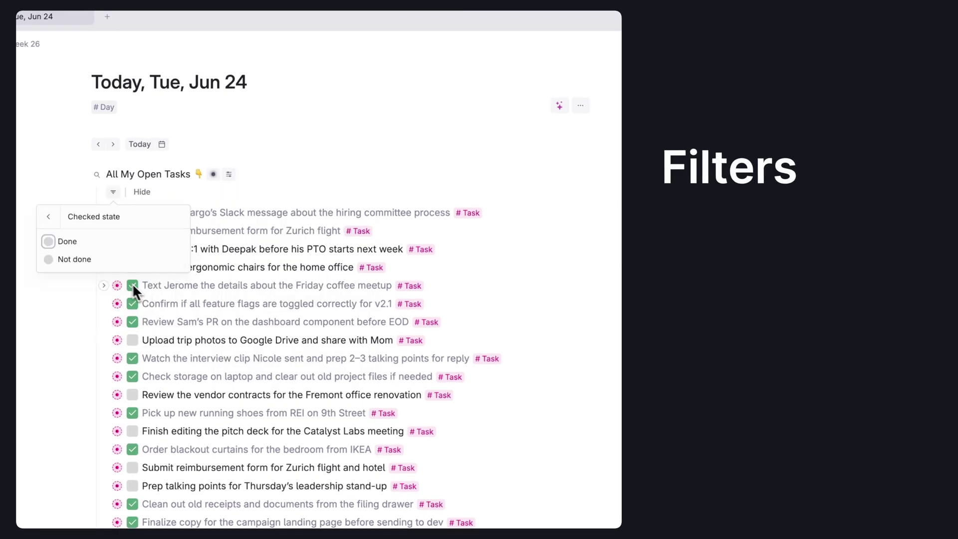
{"action": "left_click", "coordinate": [48, 259]}
{"action": "left_click", "coordinate": [600, 277]}
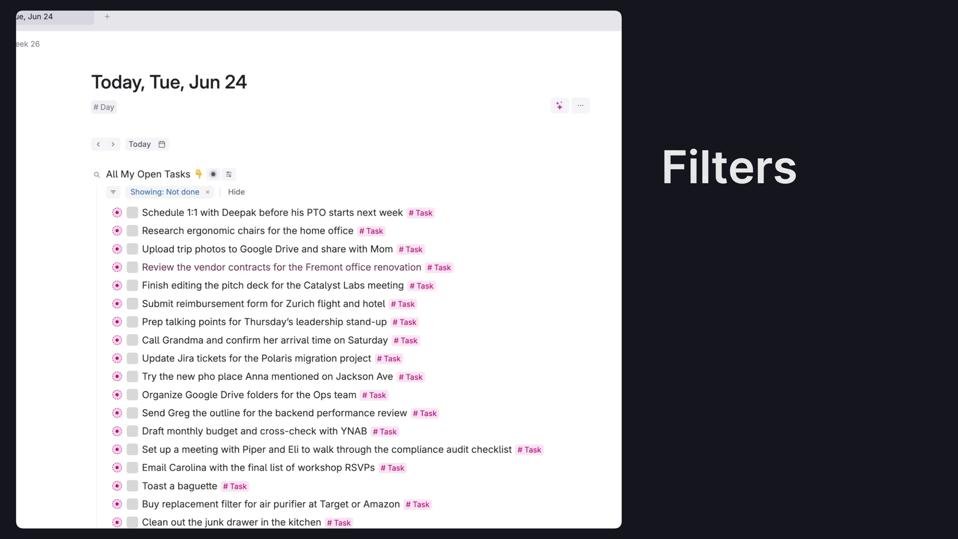
Step: Group the open-task list by Task status
{"action": "left_click", "coordinate": [229, 173]}
{"action": "left_click", "coordinate": [308, 288]}
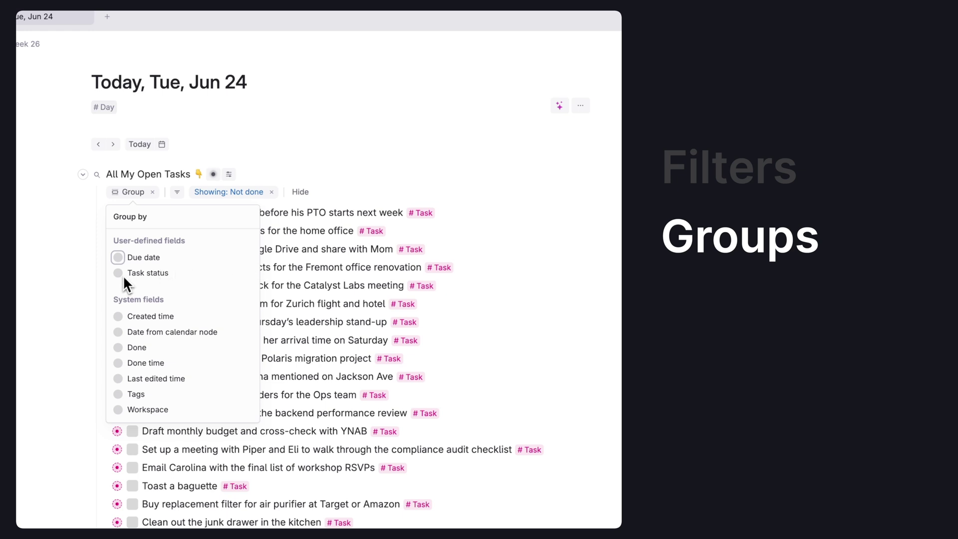
{"action": "left_click", "coordinate": [120, 273]}
{"action": "left_click", "coordinate": [506, 269]}
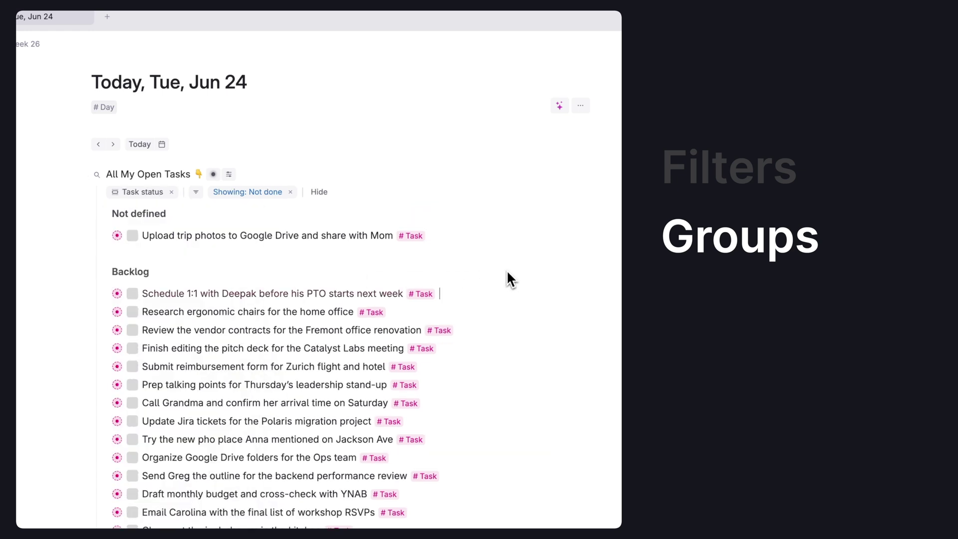
{"action": "scroll", "coordinate": [507, 270], "scroll_direction": "down", "scroll_amount": 10}
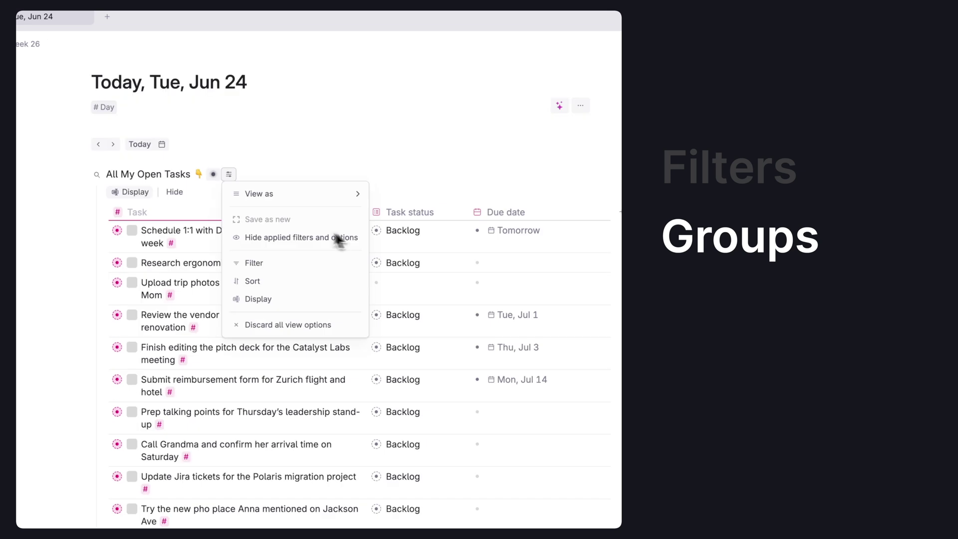
Step: Sort the task table by Due date, ascending
{"action": "left_click", "coordinate": [318, 281]}
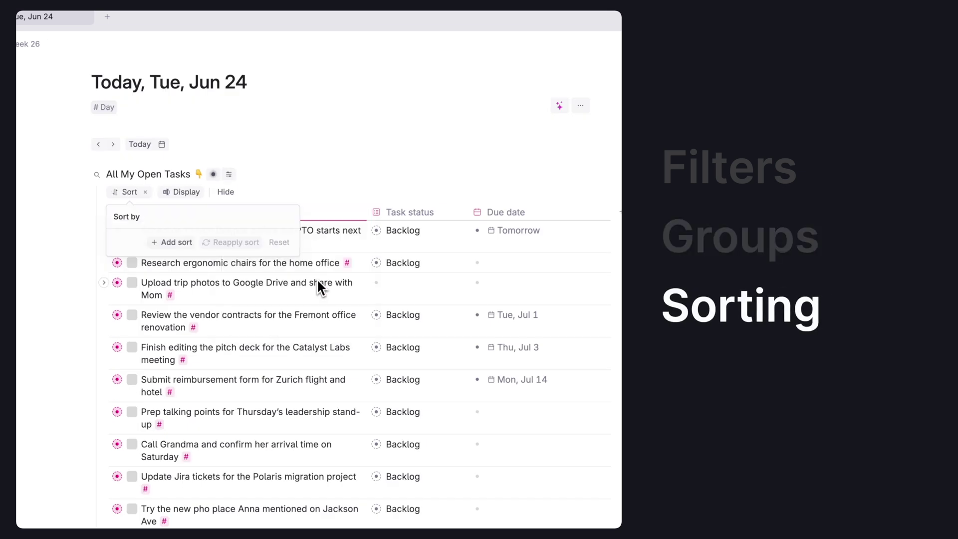
{"action": "left_click", "coordinate": [188, 241]}
{"action": "left_click", "coordinate": [218, 245]}
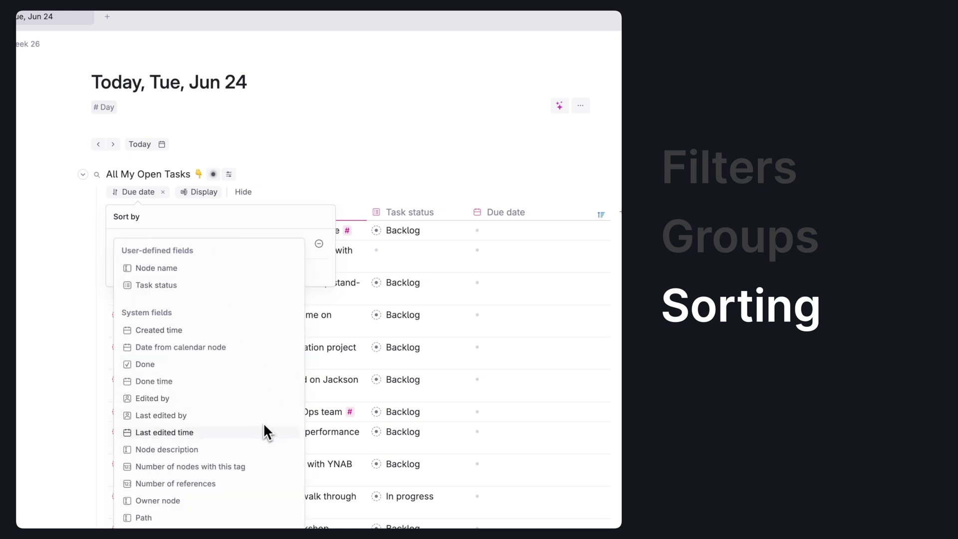
{"action": "key", "text": "Escape"}
{"action": "left_click", "coordinate": [280, 244]}
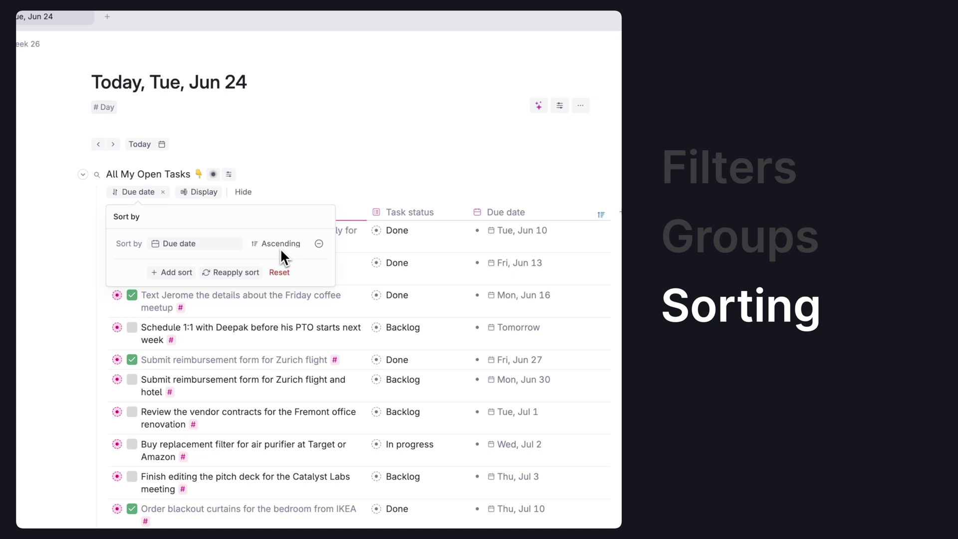
{"action": "left_click", "coordinate": [388, 165]}
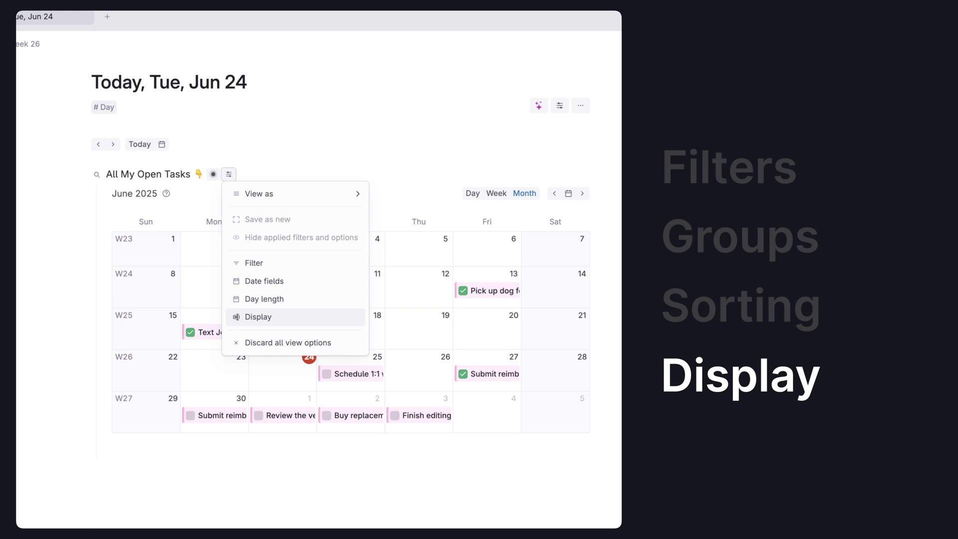
Step: Display Task status on each task in the calendar view
{"action": "key", "text": "Return"}
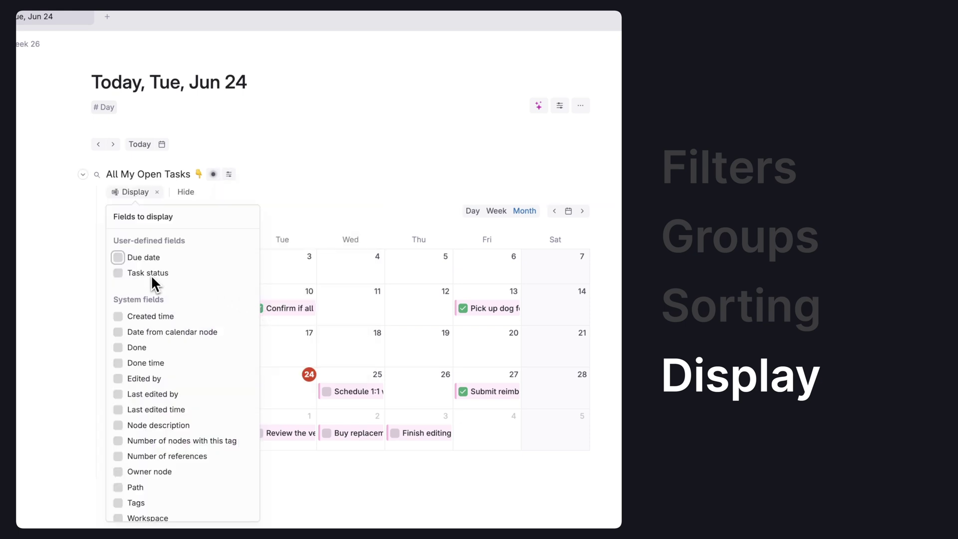
{"action": "left_click", "coordinate": [151, 273]}
{"action": "left_click", "coordinate": [338, 197]}
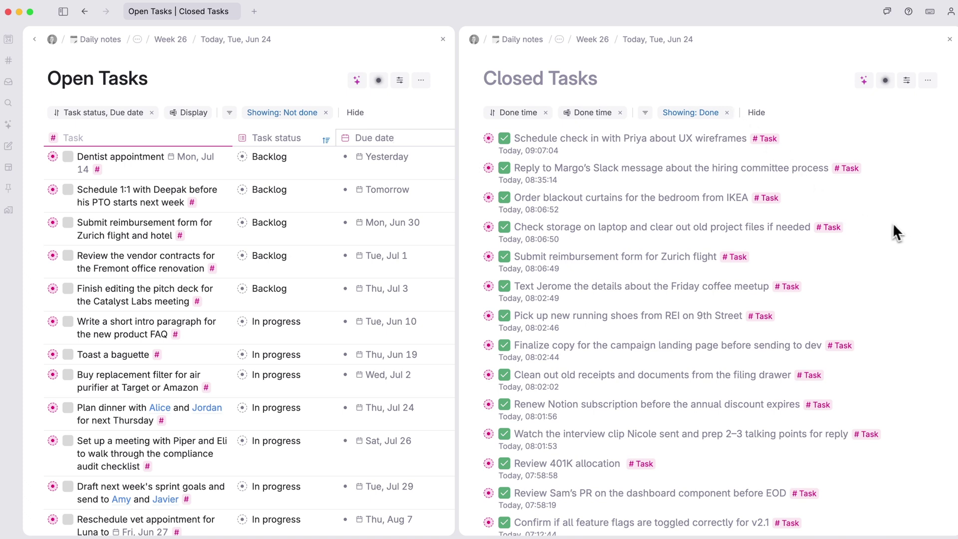
Step: Close the Closed Tasks panel and review the Open Tasks sort and the Closed Tasks Done filter
{"action": "left_click", "coordinate": [950, 39]}
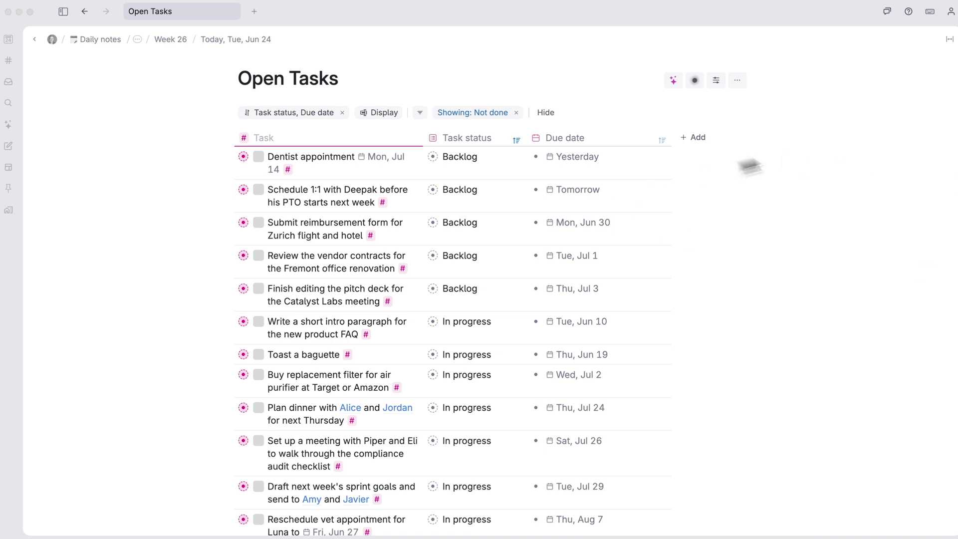
{"action": "left_click", "coordinate": [292, 123]}
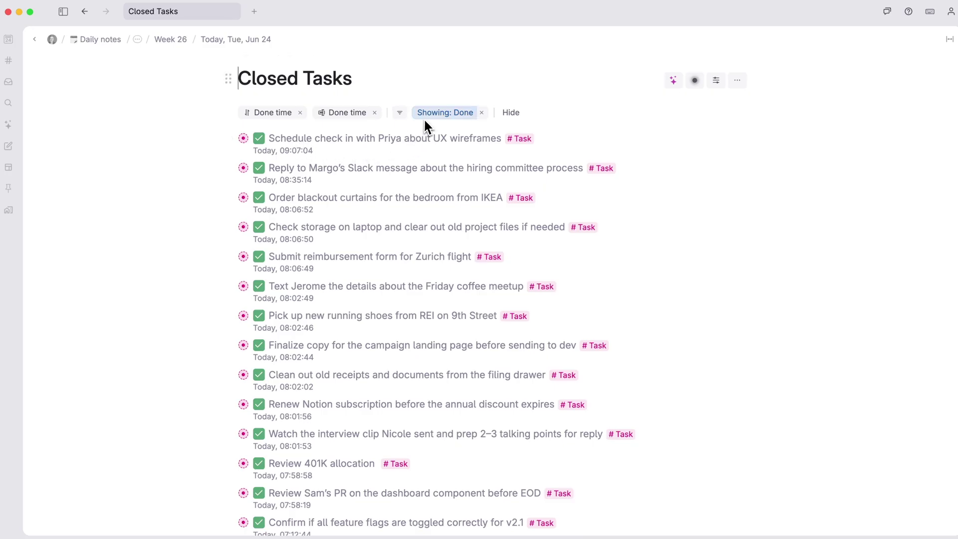
{"action": "left_click", "coordinate": [424, 118]}
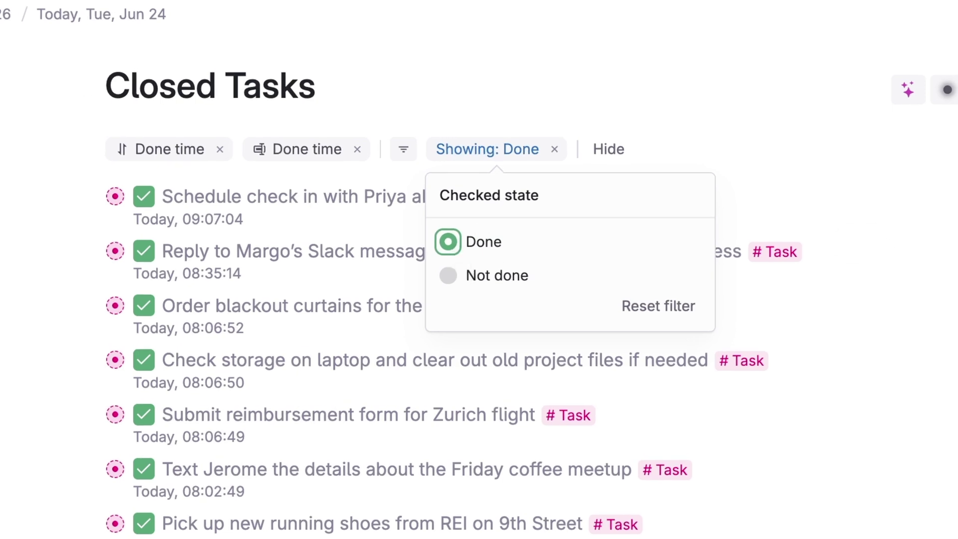
{"action": "key", "text": "Escape"}
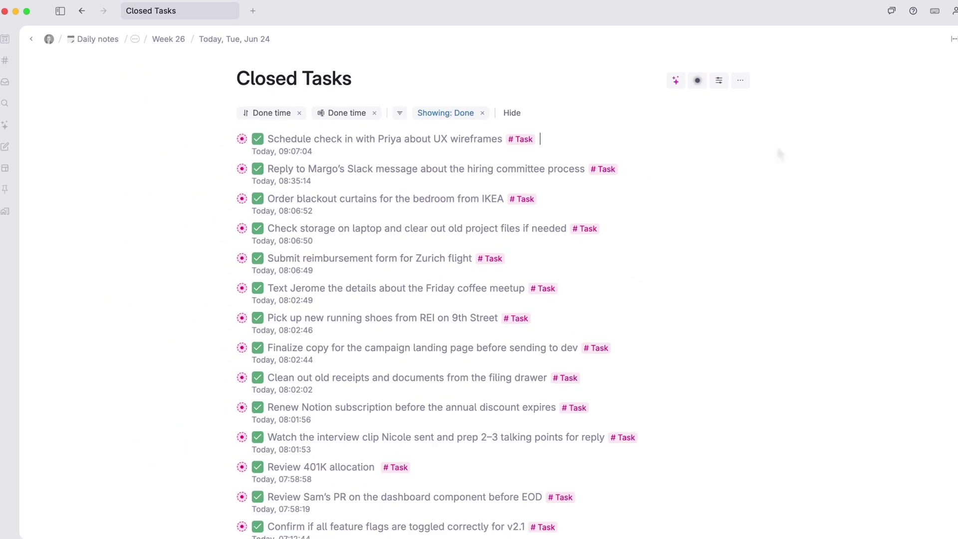
{"action": "scroll", "coordinate": [666, 265], "scroll_direction": "down", "scroll_amount": 5}
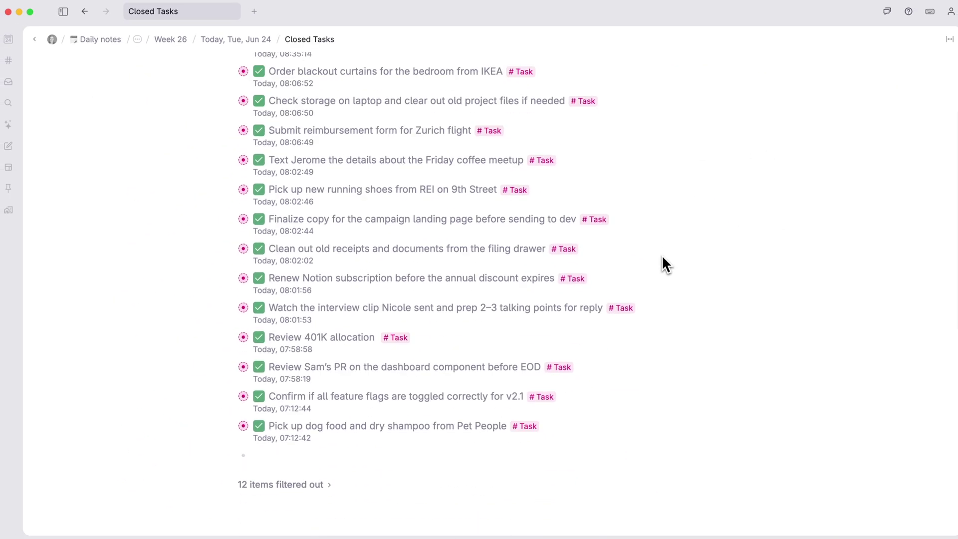
{"action": "scroll", "coordinate": [660, 259], "scroll_direction": "up", "scroll_amount": 5}
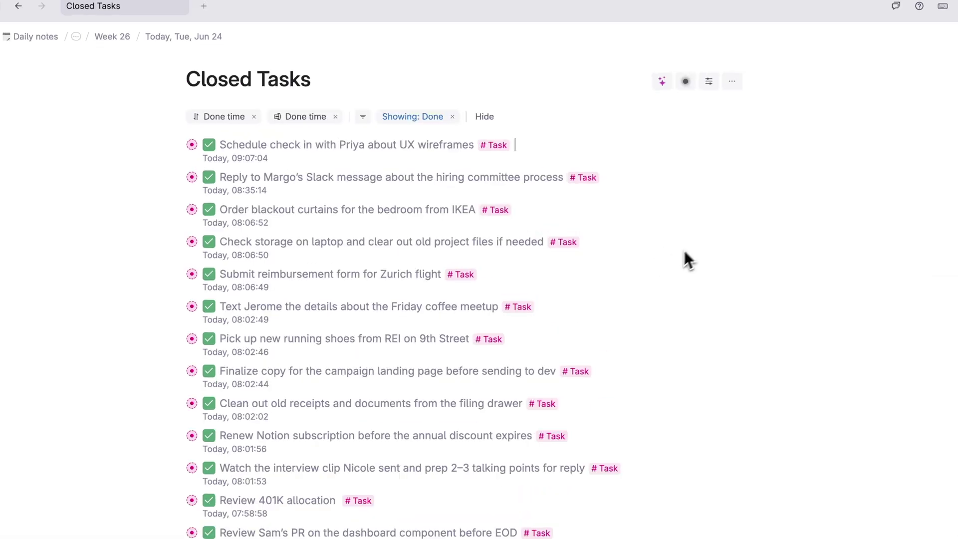
Step: Check the Closed Tasks view options and Done time sort, then expand Open Tasks on today's note
{"action": "left_click", "coordinate": [717, 80]}
{"action": "mouse_move", "coordinate": [740, 100]}
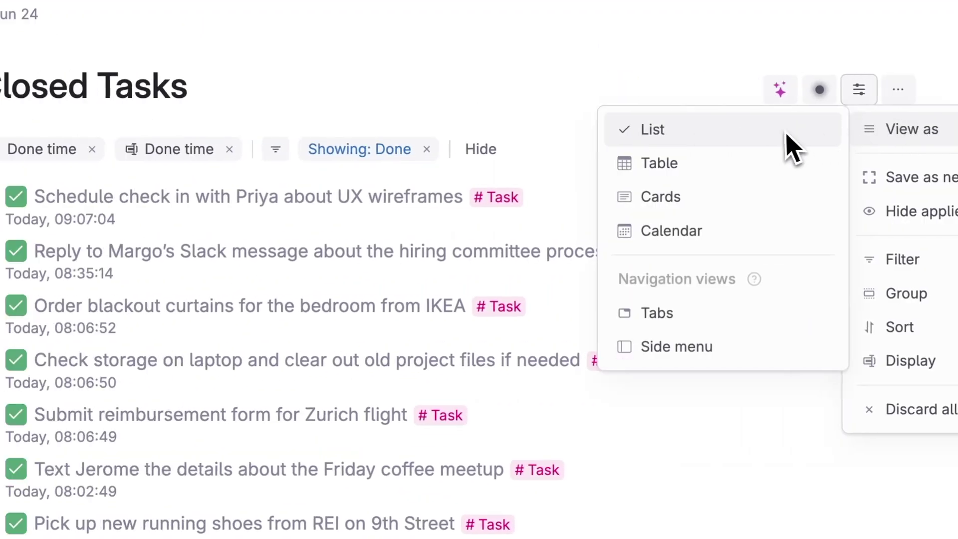
{"action": "key", "text": "Escape"}
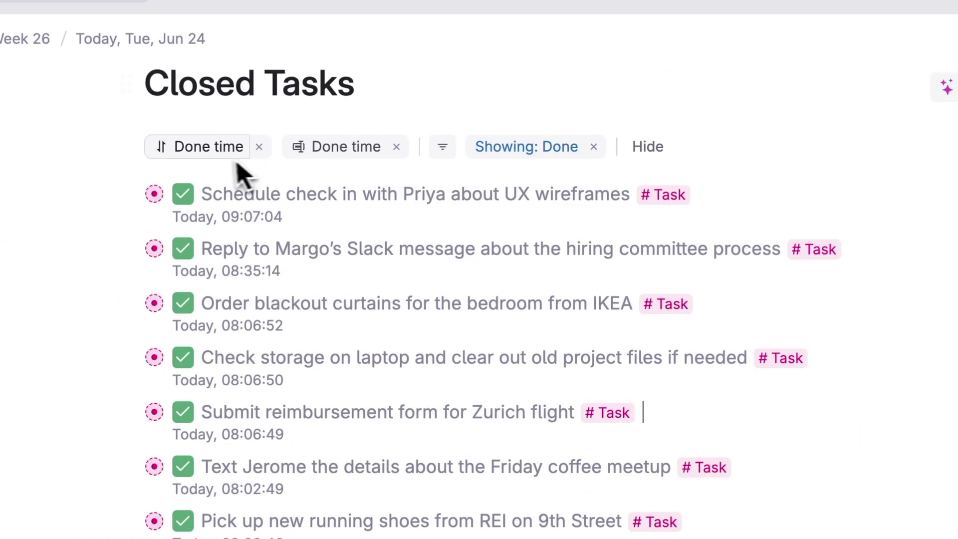
{"action": "left_click", "coordinate": [226, 151]}
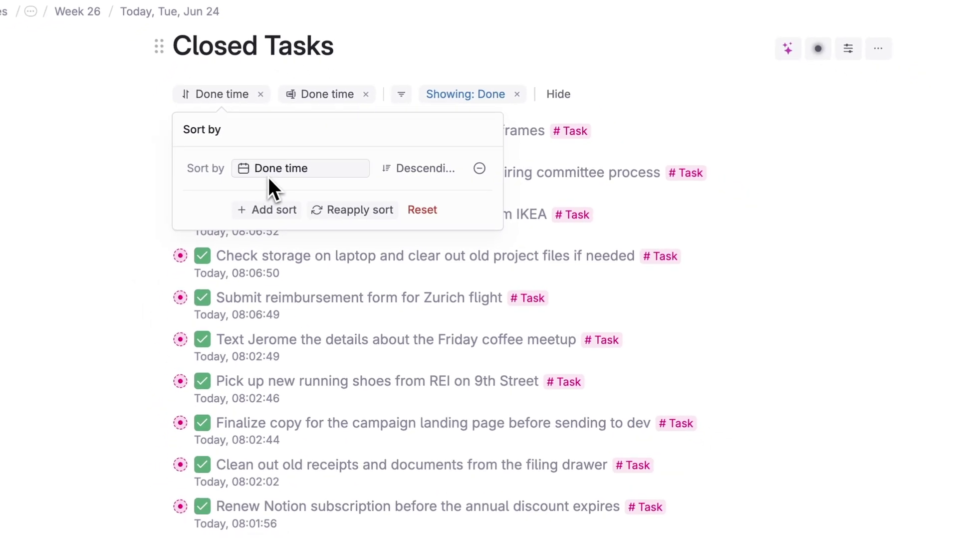
{"action": "left_click", "coordinate": [821, 200]}
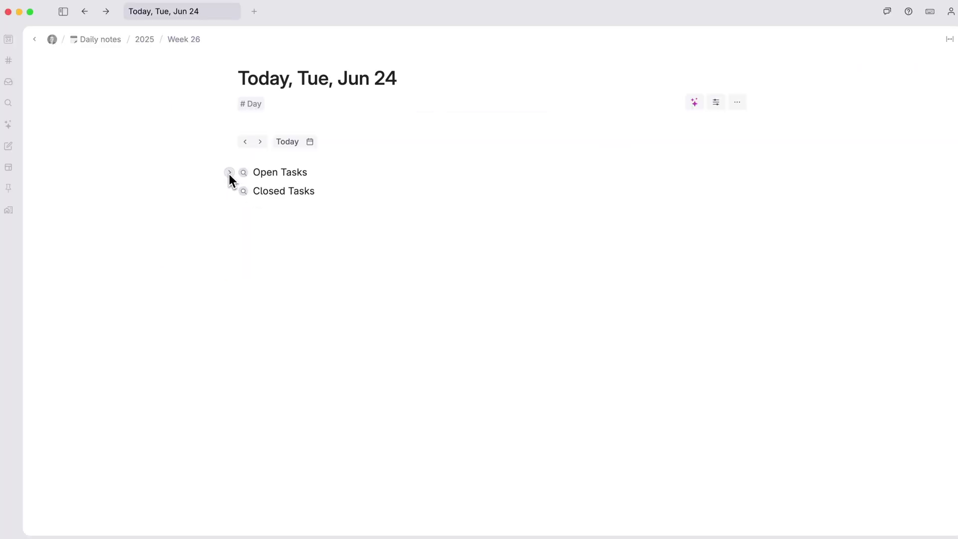
{"action": "left_click", "coordinate": [229, 174]}
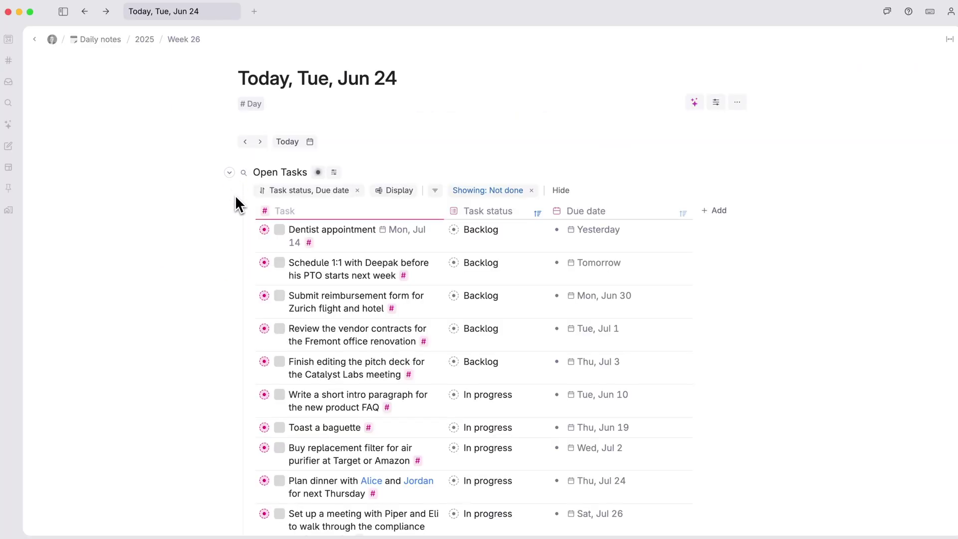
Step: Expand the Closed Tasks search results on today's note
{"action": "scroll", "coordinate": [235, 195], "scroll_direction": "down", "scroll_amount": 10}
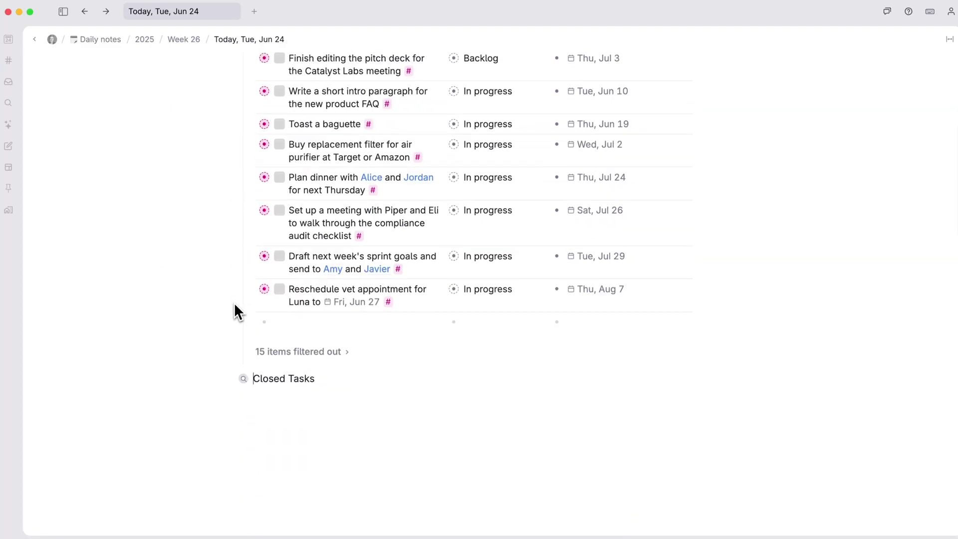
{"action": "left_click", "coordinate": [232, 358]}
{"action": "scroll", "coordinate": [234, 345], "scroll_direction": "down", "scroll_amount": 8}
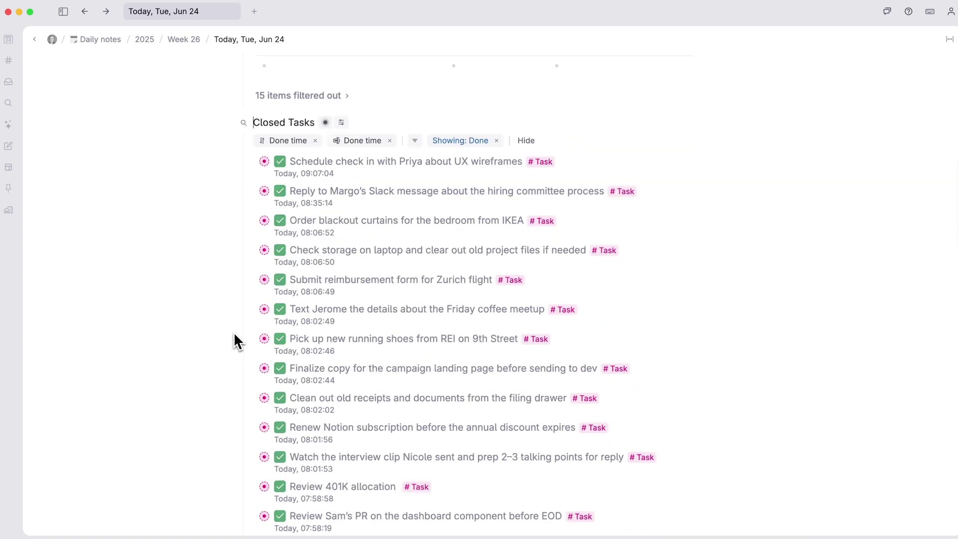
{"action": "scroll", "coordinate": [234, 331], "scroll_direction": "down", "scroll_amount": 5}
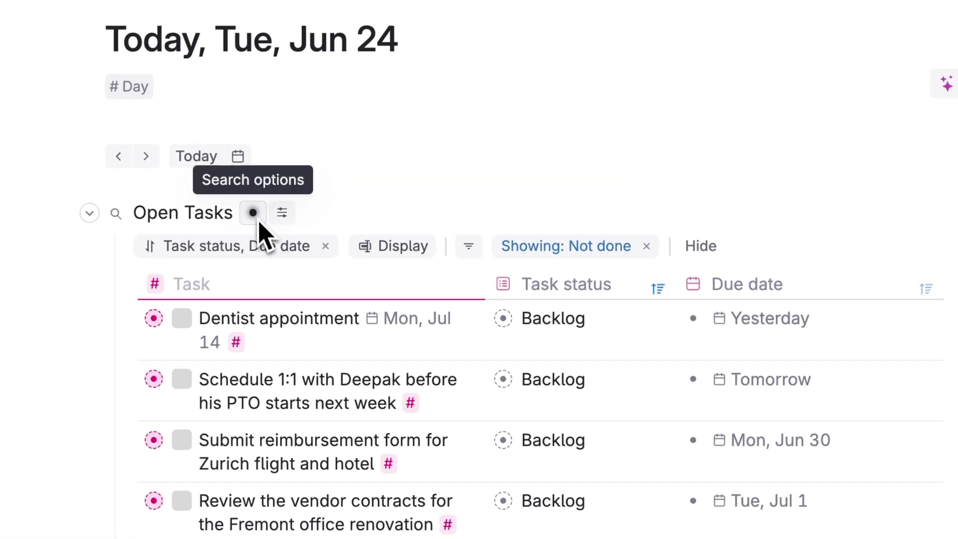
Step: Set the Open Tasks query to Task status NOT DONE and add an OR clause
{"action": "left_click", "coordinate": [259, 223]}
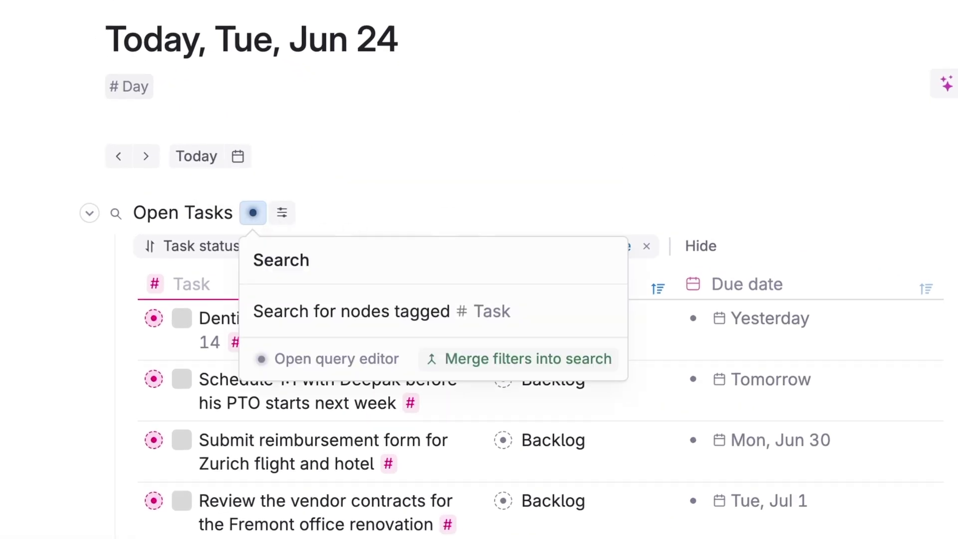
{"action": "left_click", "coordinate": [367, 378]}
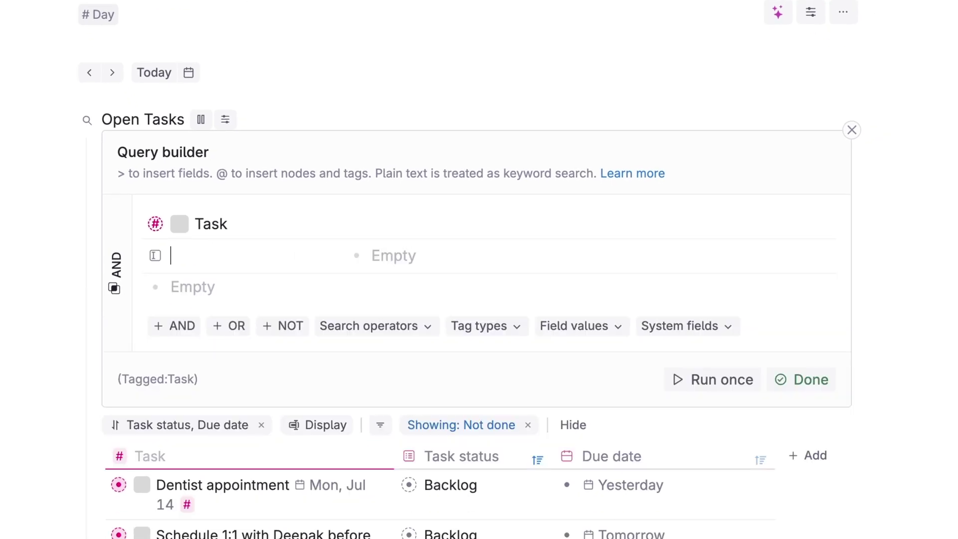
{"action": "type", "text": "S"}
{"action": "key", "text": "Return"}
{"action": "type", "text": "NOT DONE"}
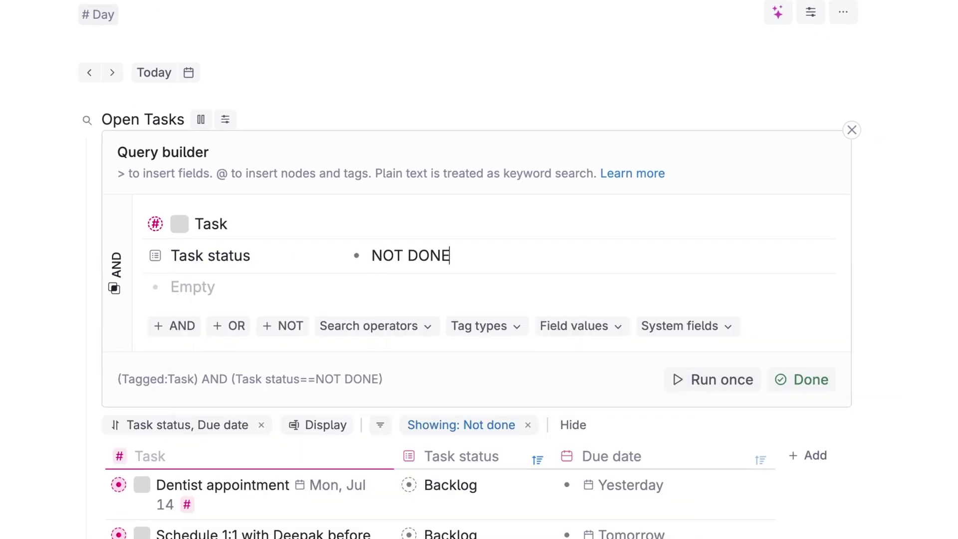
{"action": "key", "text": "Return"}
{"action": "left_click", "coordinate": [229, 331]}
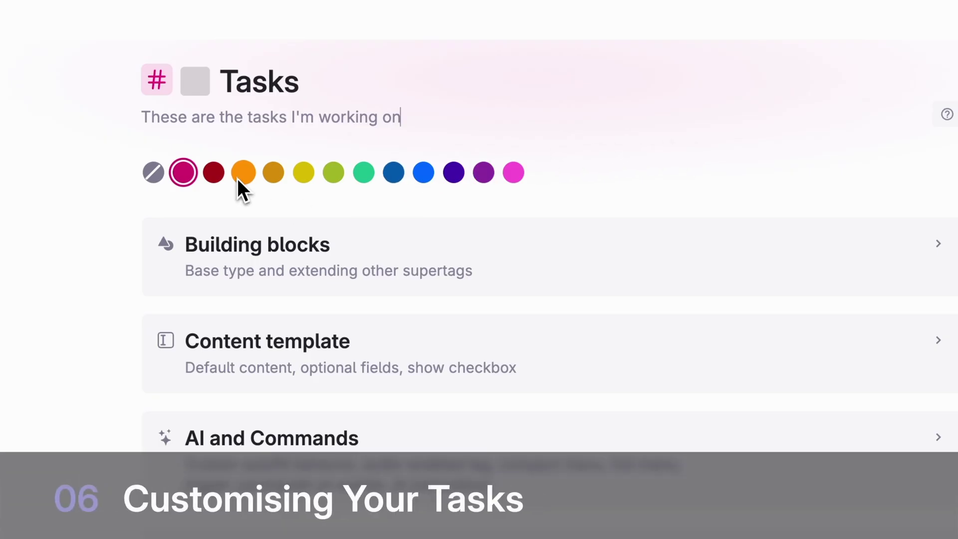
Step: Open the Task tag's configuration page and change its colour to blue
{"action": "left_click", "coordinate": [244, 172]}
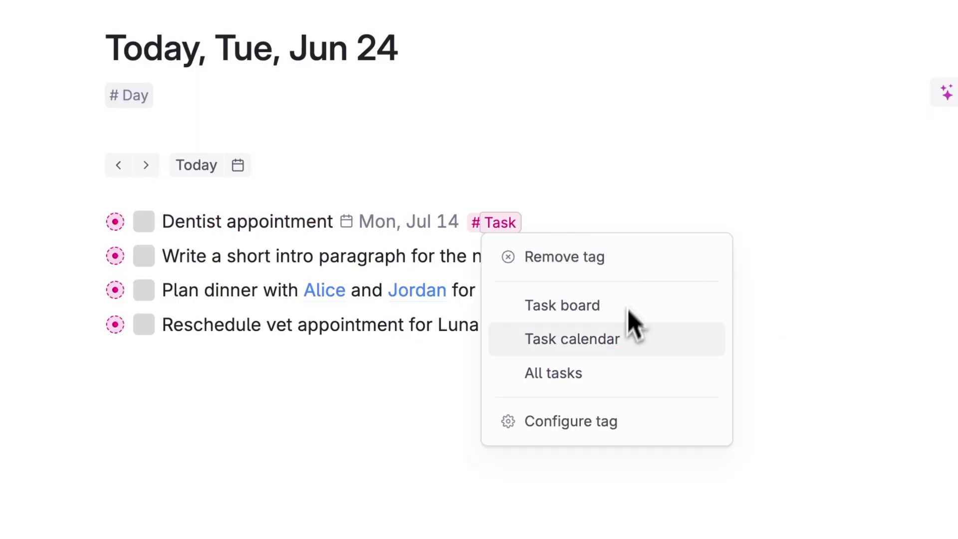
{"action": "left_click", "coordinate": [624, 434]}
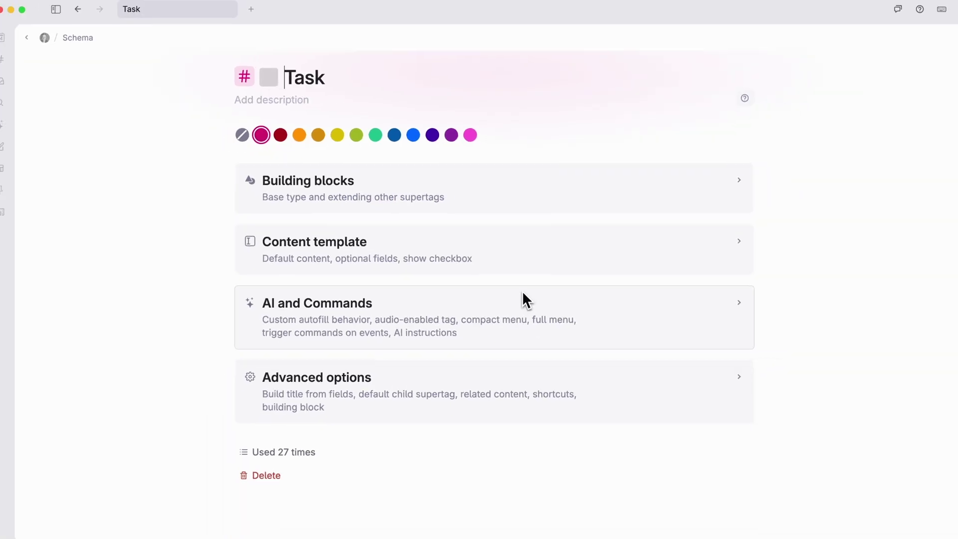
{"action": "left_click", "coordinate": [290, 80]}
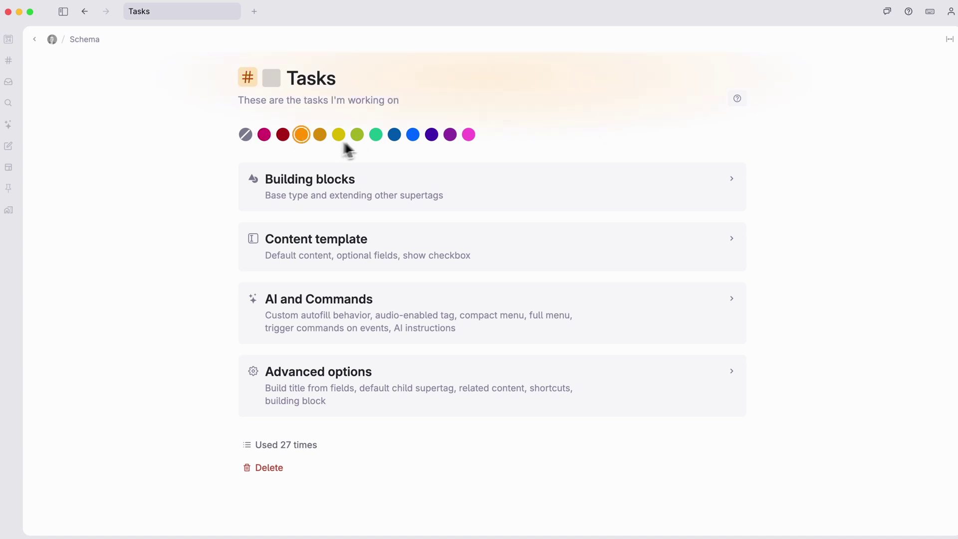
{"action": "left_click", "coordinate": [413, 134]}
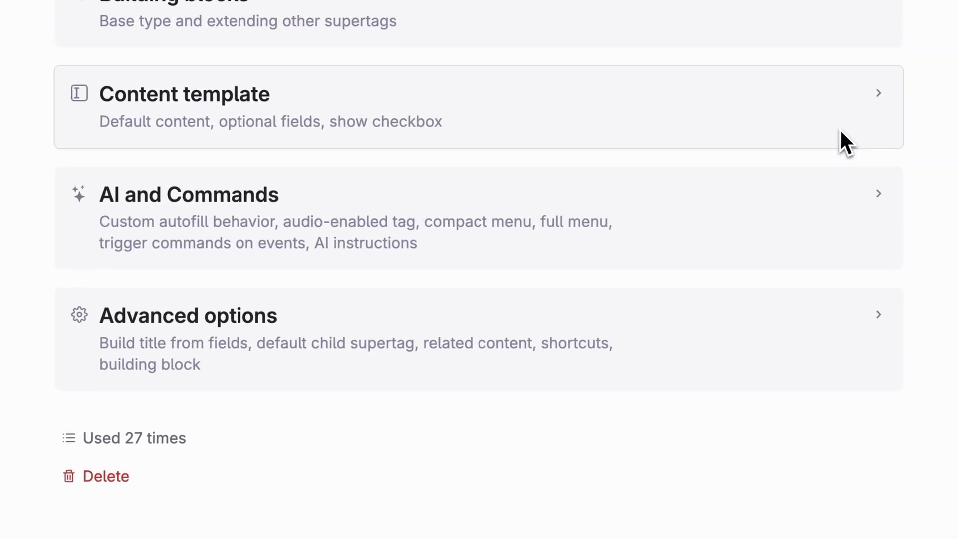
Step: Expand the content template and try sample fields: text, Option number three, and a person
{"action": "left_click", "coordinate": [739, 240]}
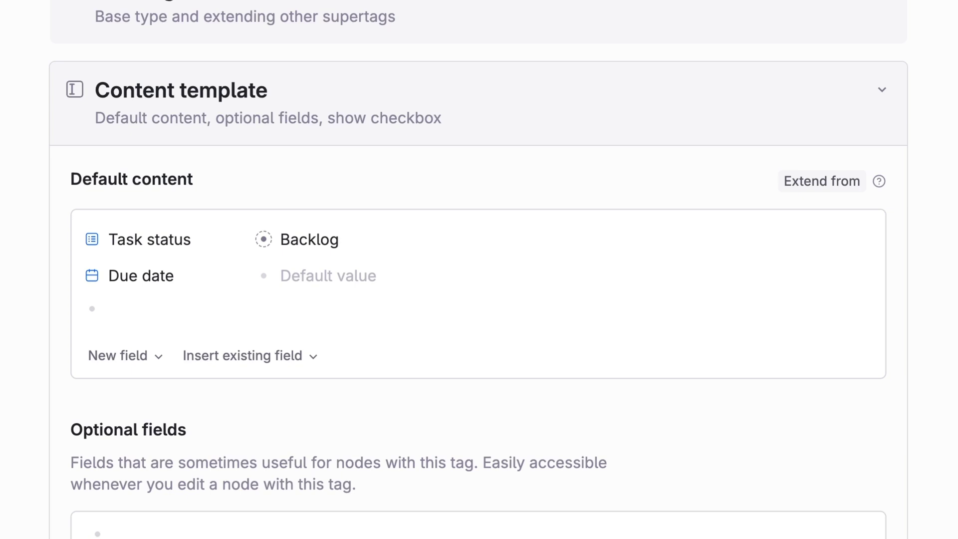
{"action": "left_click", "coordinate": [159, 364]}
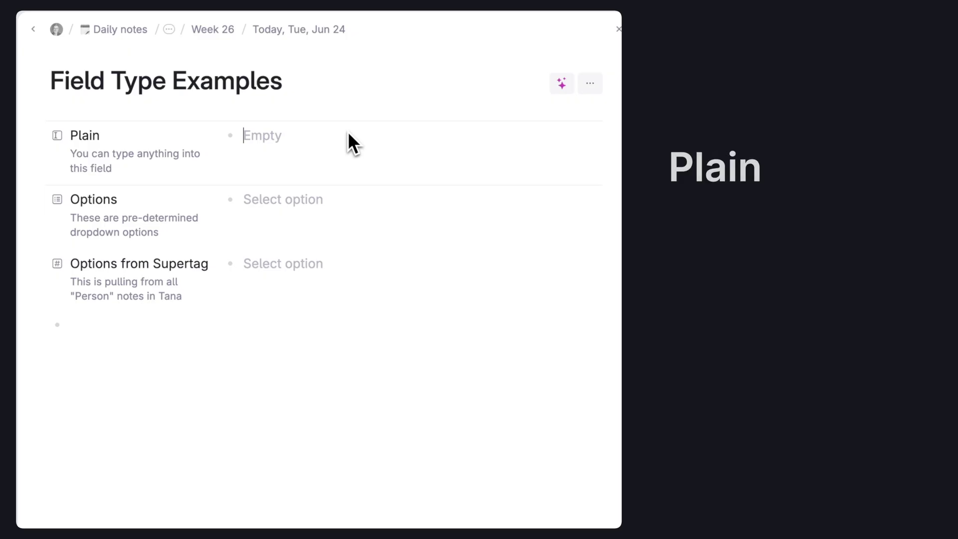
{"action": "type", "text": "Add text to this field"}
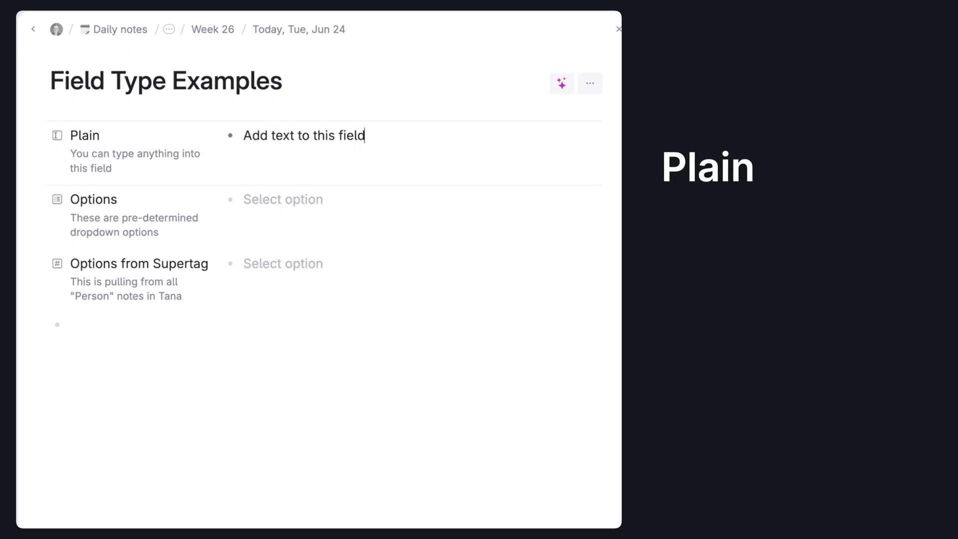
{"action": "left_click", "coordinate": [420, 206]}
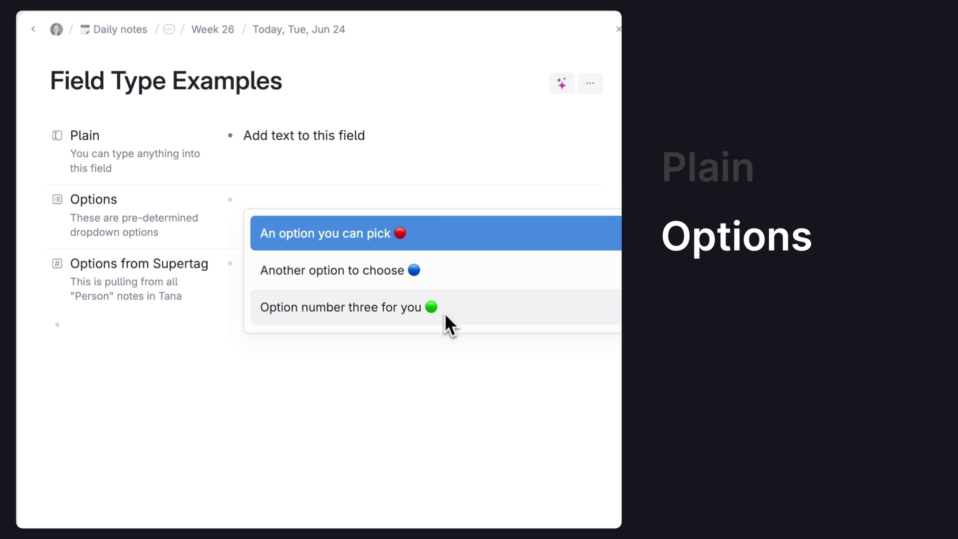
{"action": "left_click", "coordinate": [463, 305]}
{"action": "left_click", "coordinate": [340, 261]}
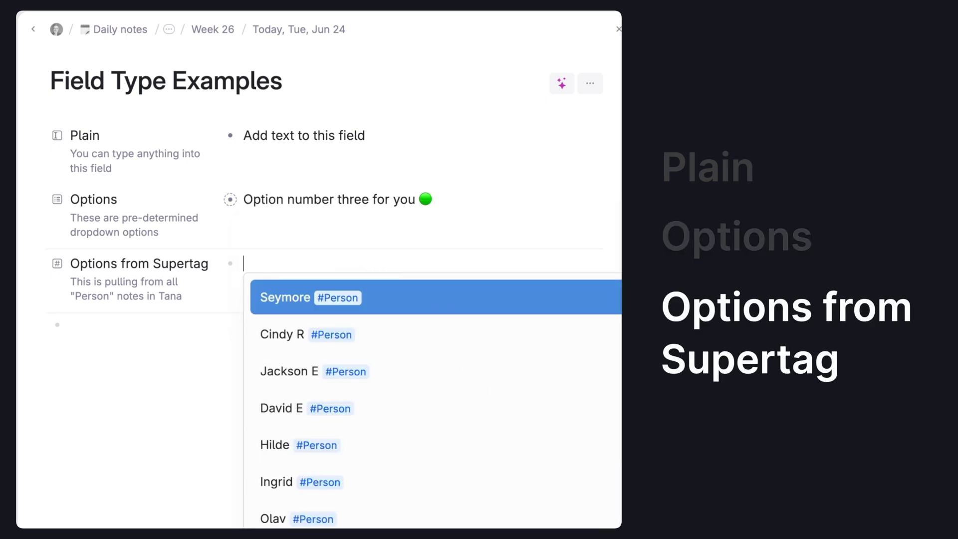
{"action": "left_click", "coordinate": [518, 417]}
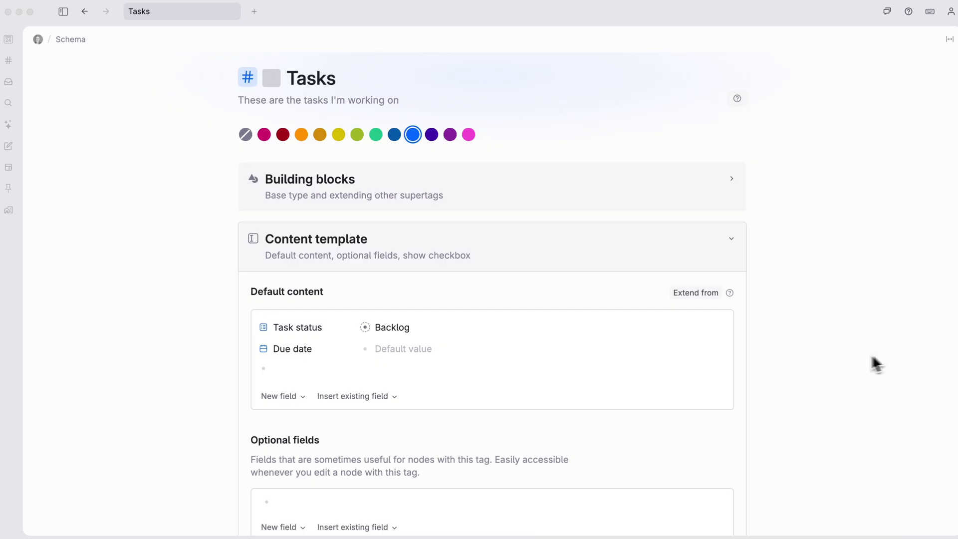
Step: Enter Today, This Week and Later as Task status's pre-determined options
{"action": "left_click", "coordinate": [263, 327]}
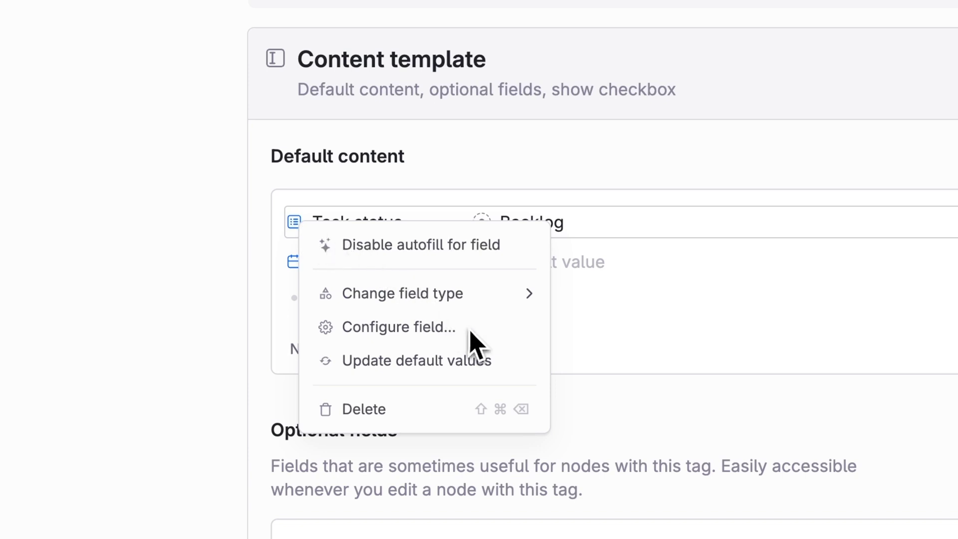
{"action": "left_click", "coordinate": [449, 328]}
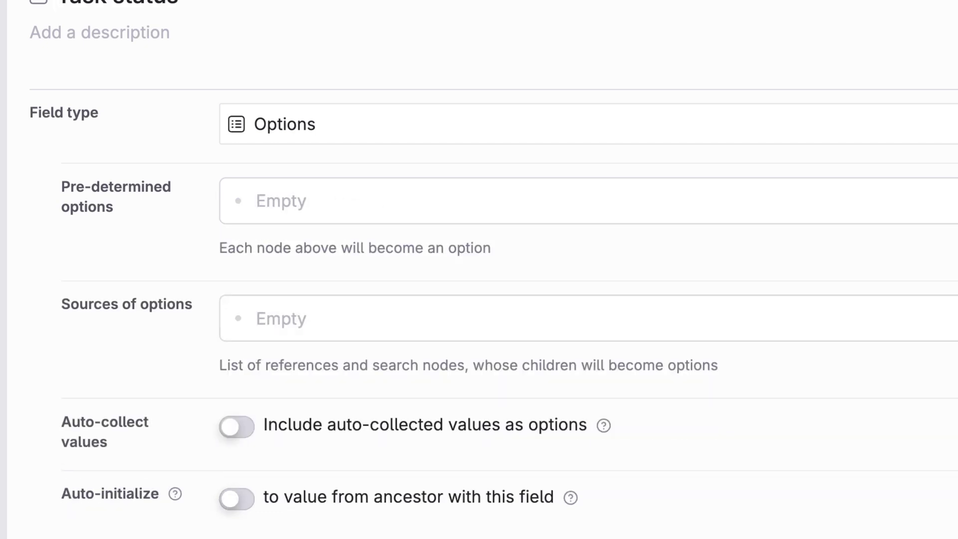
{"action": "key", "text": "Return"}
{"action": "type", "text": "This Week"}
{"action": "key", "text": "Return"}
{"action": "type", "text": "Later"}
{"action": "key", "text": "Return"}
Step: Add Done as a Task status option and make Inbox the default status
{"action": "type", "text": "D"}
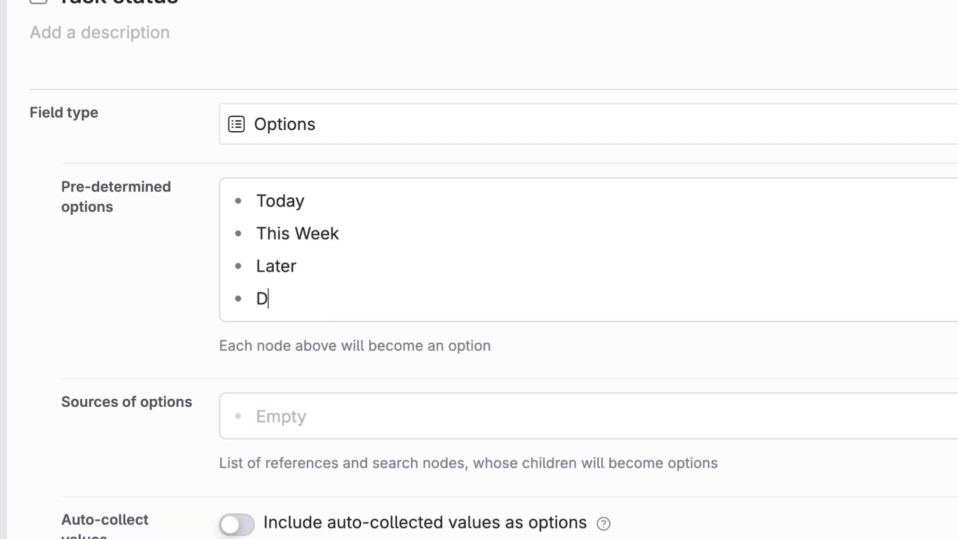
{"action": "type", "text": "one"}
{"action": "key", "text": "Return"}
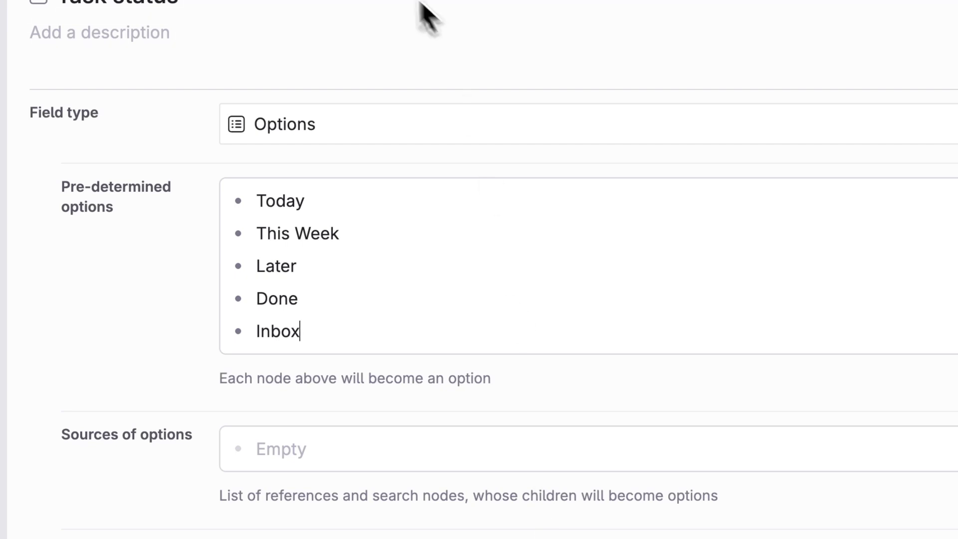
{"action": "left_click", "coordinate": [47, 32]}
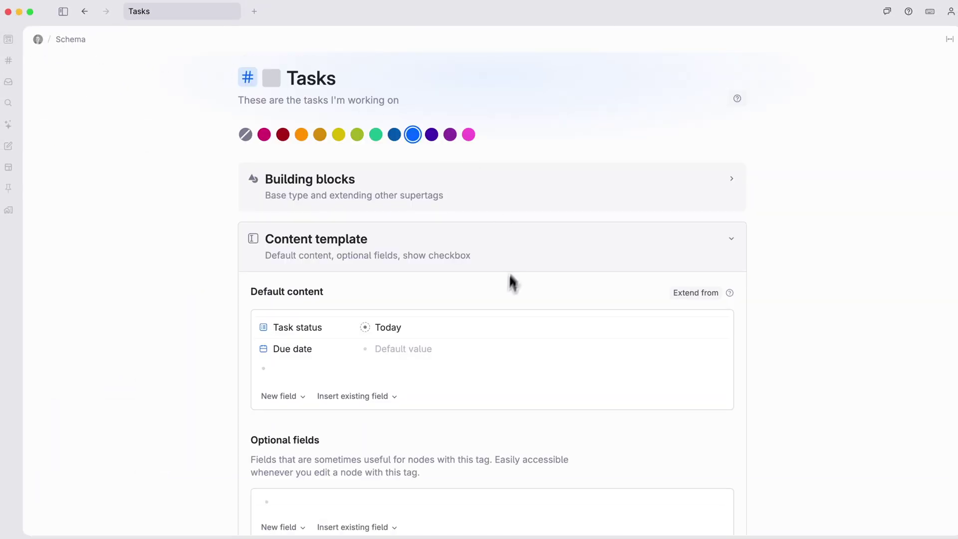
{"action": "left_click", "coordinate": [399, 329]}
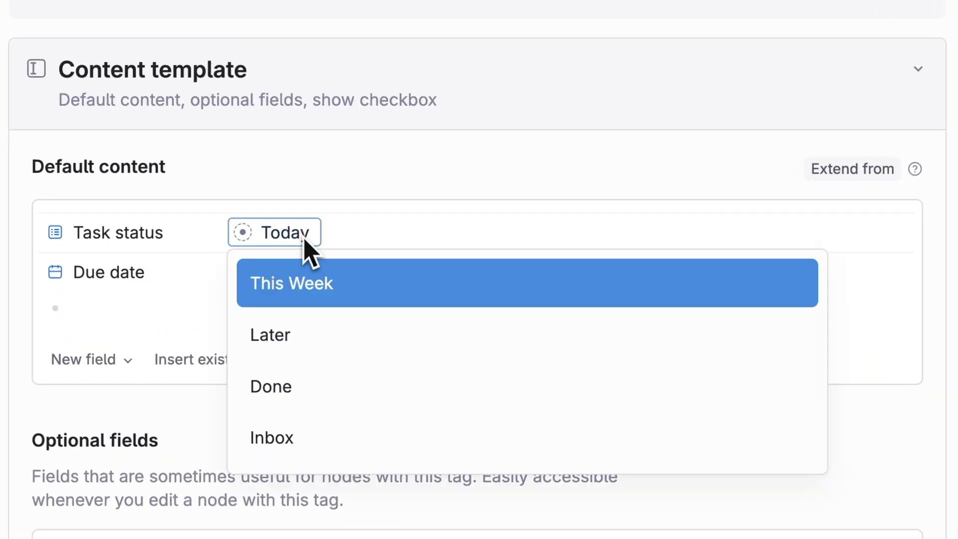
{"action": "left_click", "coordinate": [381, 451]}
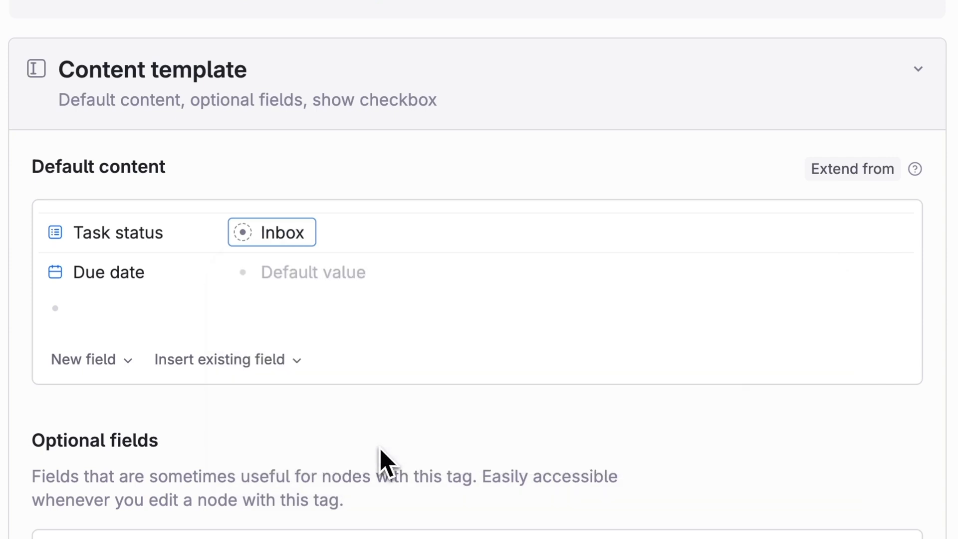
{"action": "left_click", "coordinate": [549, 370]}
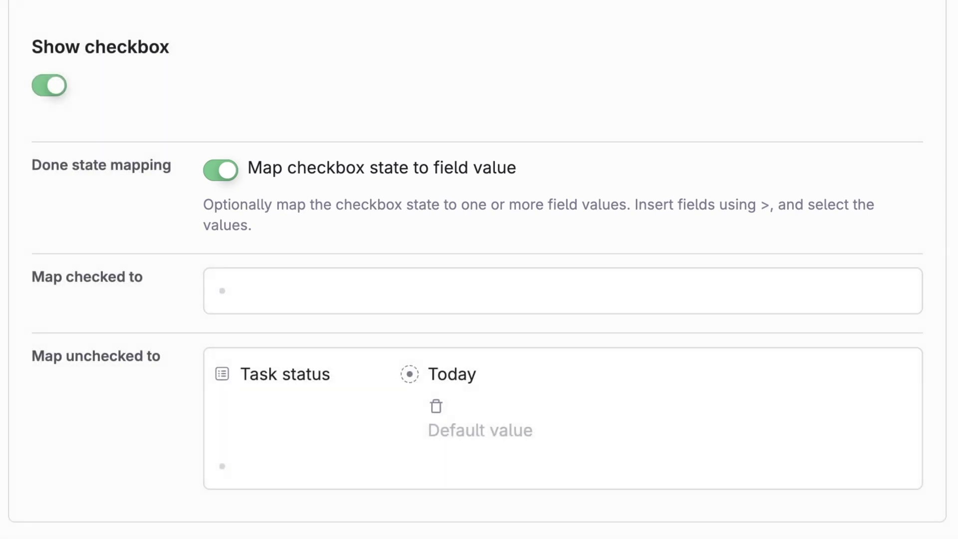
Step: Map checked to Task status Done and unchecked to Inbox, testing on Re-watch Dune: Part Two
{"action": "type", "text": ">Task Status"}
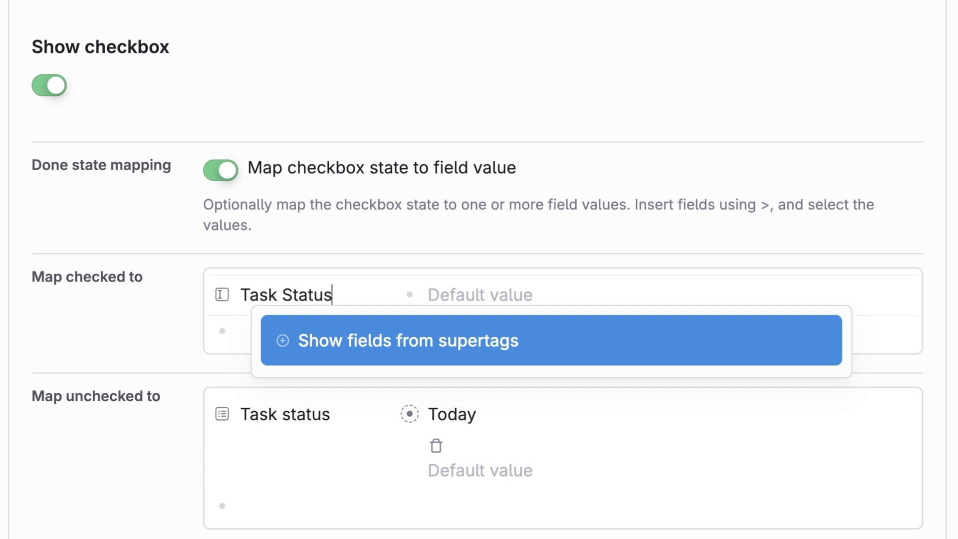
{"action": "key", "text": "Return"}
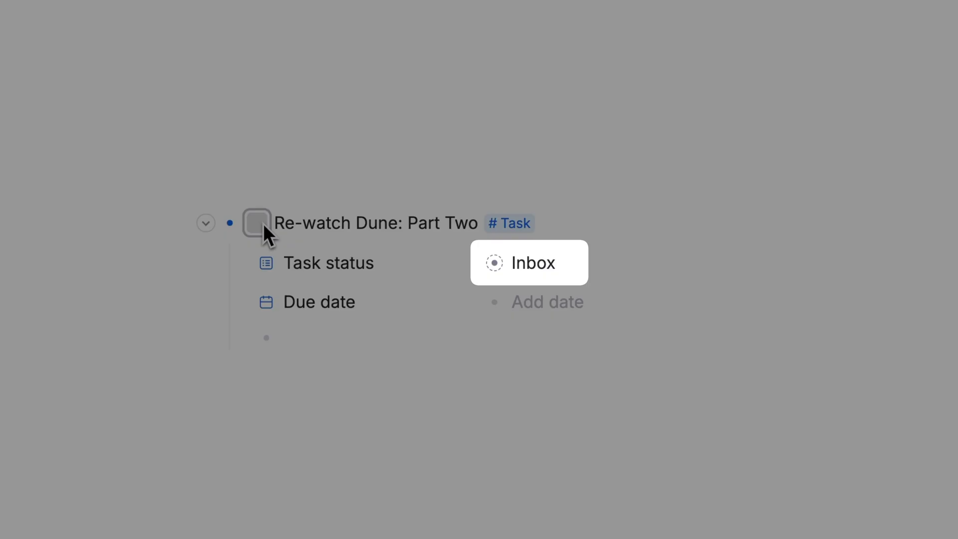
{"action": "left_click", "coordinate": [260, 224]}
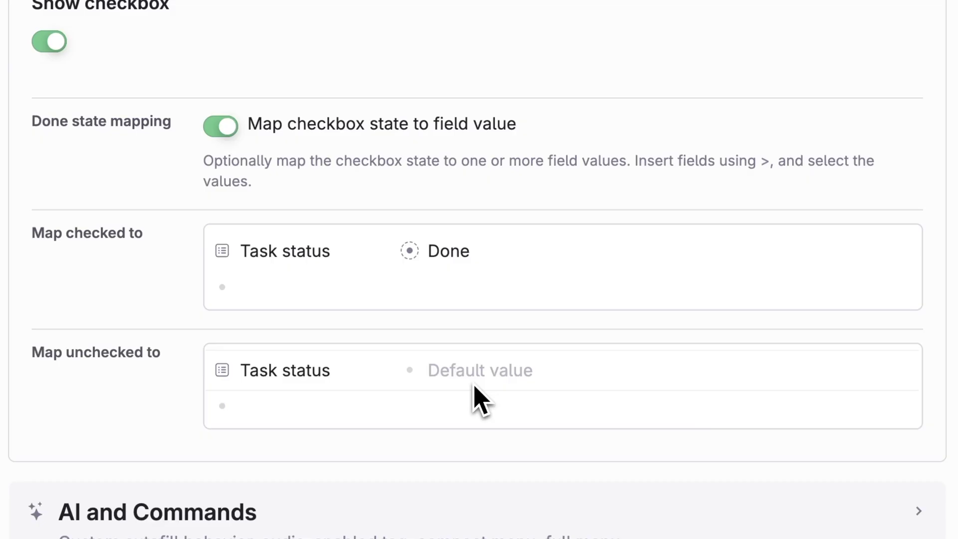
{"action": "left_click", "coordinate": [474, 386]}
{"action": "type", "text": "Inbo"}
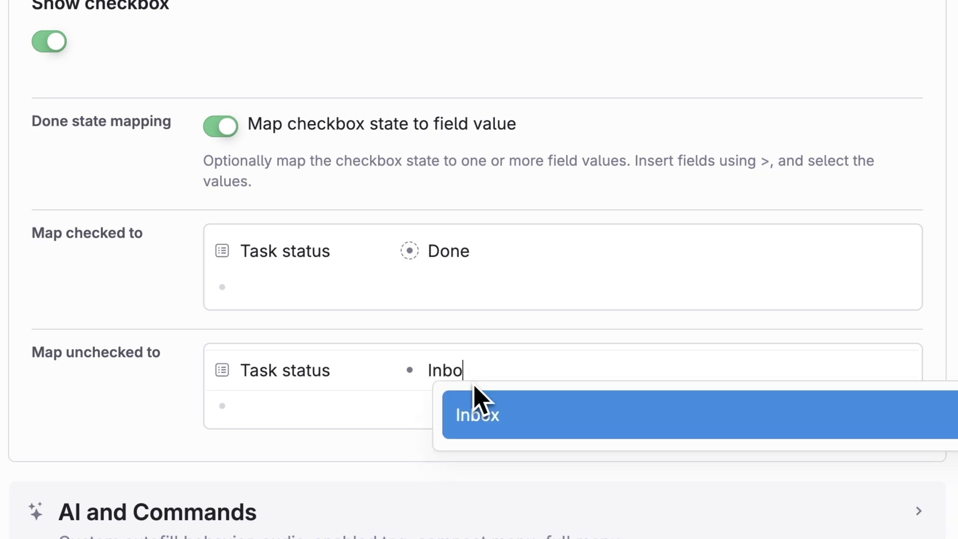
{"action": "key", "text": "Return"}
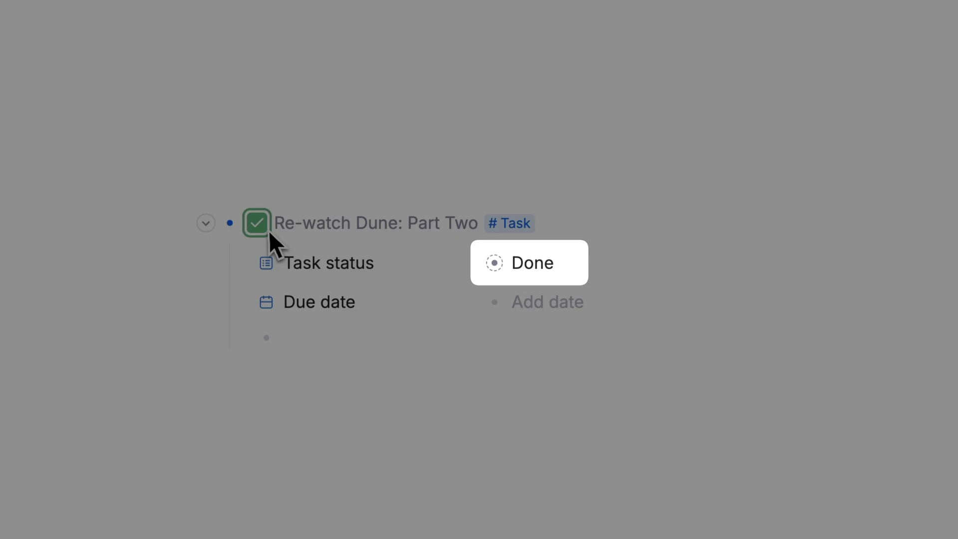
{"action": "left_click", "coordinate": [266, 230]}
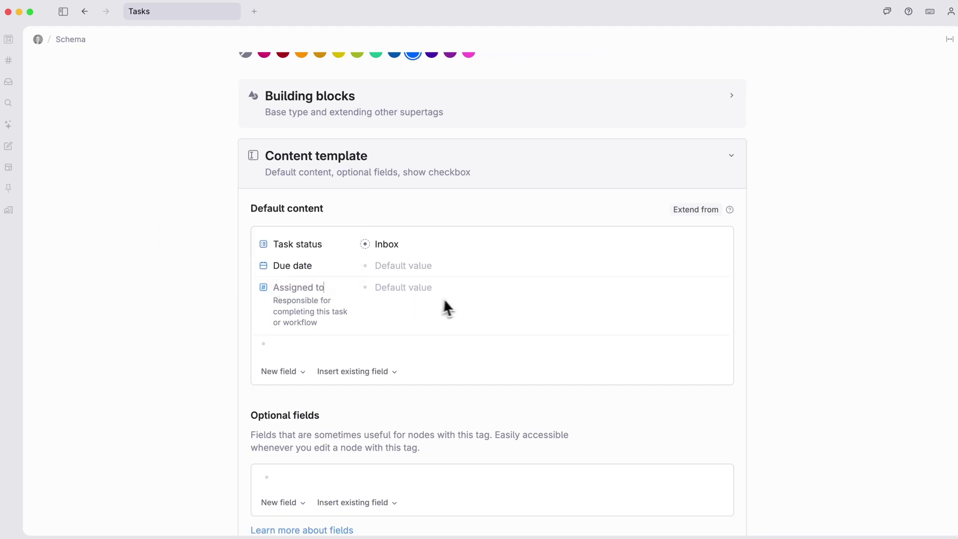
Step: Leave Assigned to without a default and add a Related Project field to the Tasks template
{"action": "left_click", "coordinate": [442, 293]}
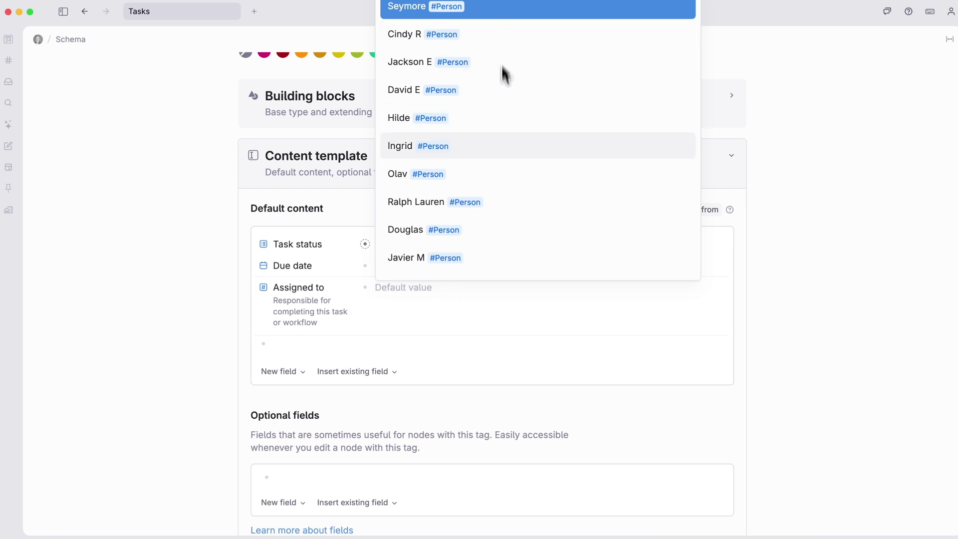
{"action": "key", "text": "Escape"}
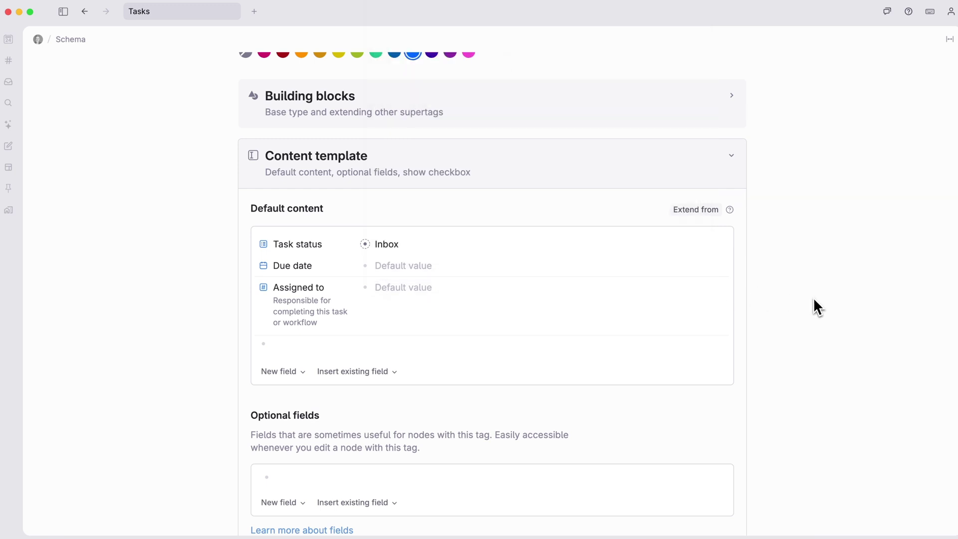
{"action": "left_click", "coordinate": [402, 349]}
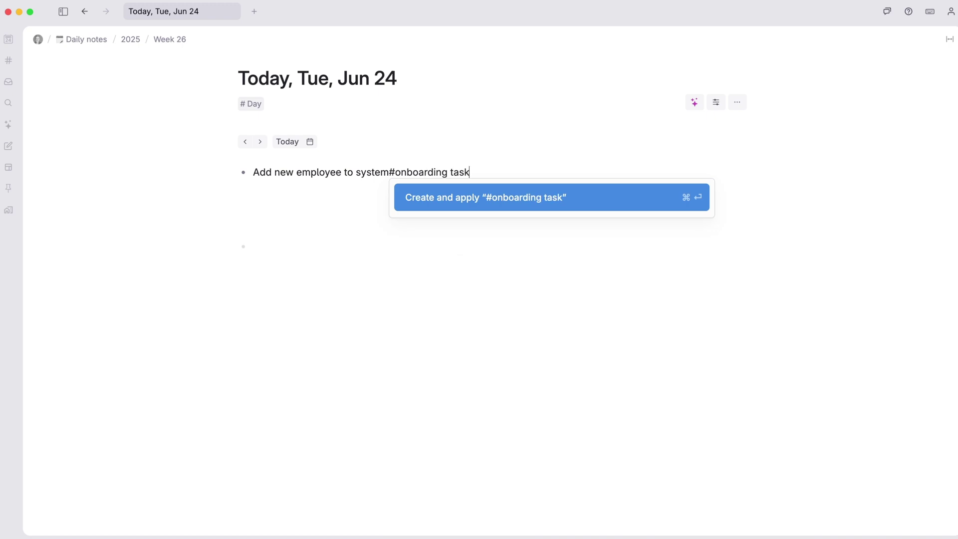
Step: Create the #onboarding task tag and extend it from the Tasks supertag
{"action": "key", "text": "super+Return"}
{"action": "left_click", "coordinate": [457, 173]}
{"action": "left_click", "coordinate": [482, 246]}
{"action": "left_click", "coordinate": [482, 249]}
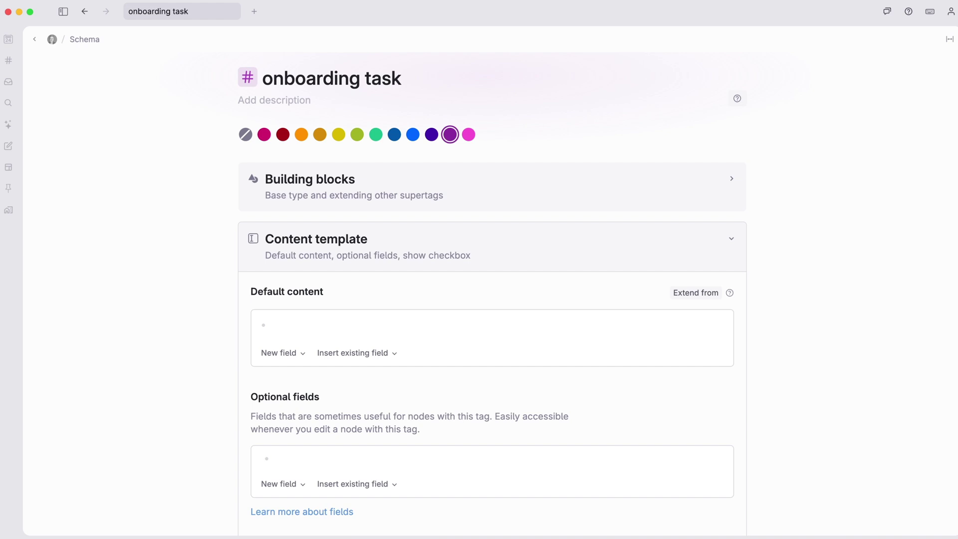
{"action": "left_click", "coordinate": [699, 294]}
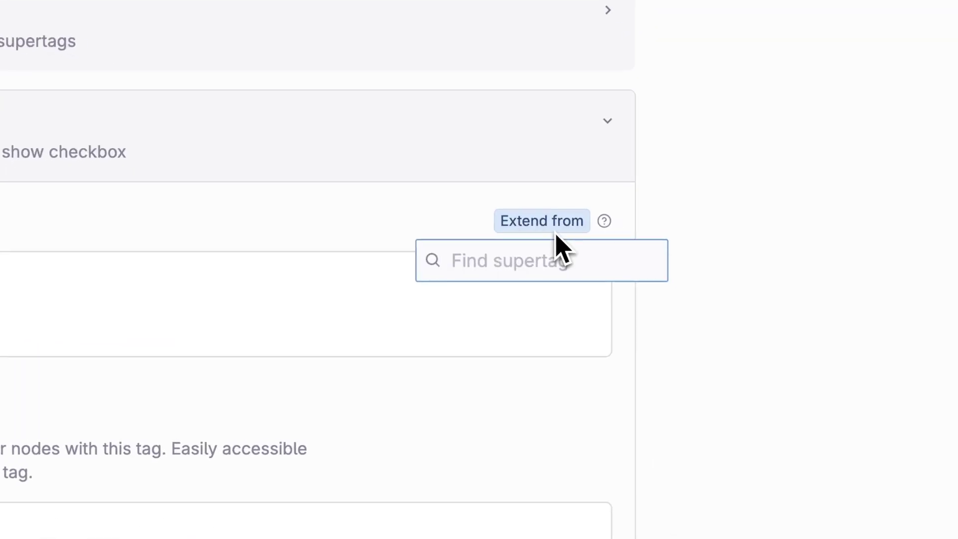
{"action": "type", "text": "task"}
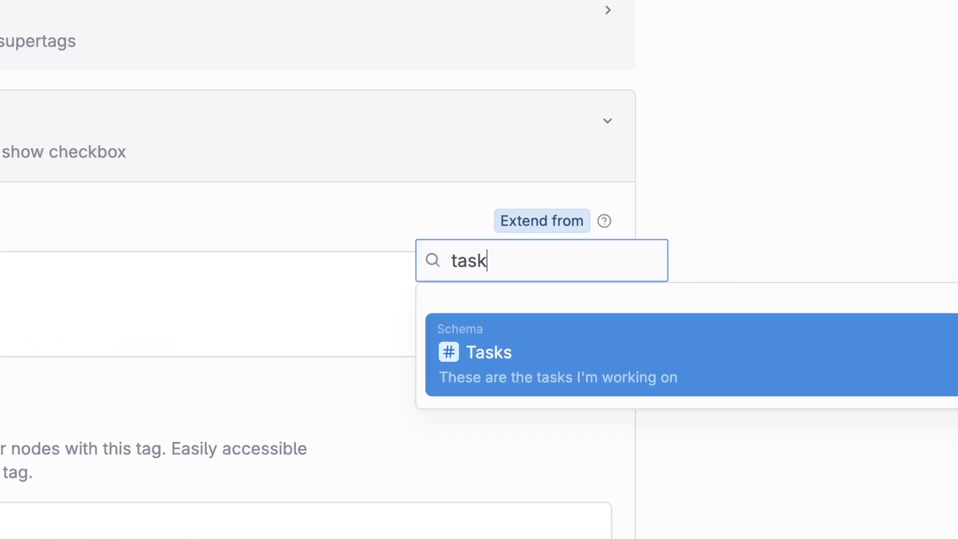
{"action": "key", "text": "Return"}
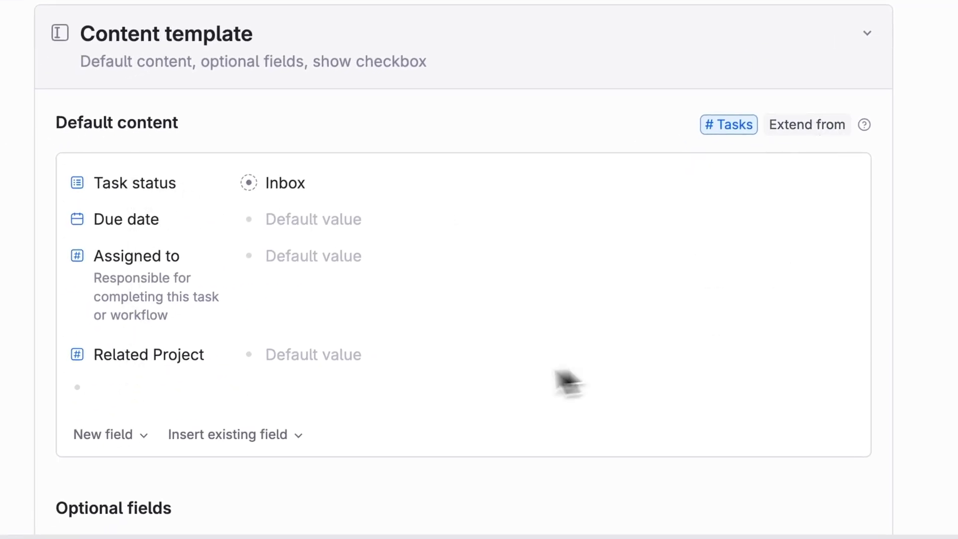
Step: Add Manager Assigned and Start Date fields to the onboarding task template
{"action": "left_click", "coordinate": [158, 396]}
{"action": "type", "text": "::Manager Assigned"}
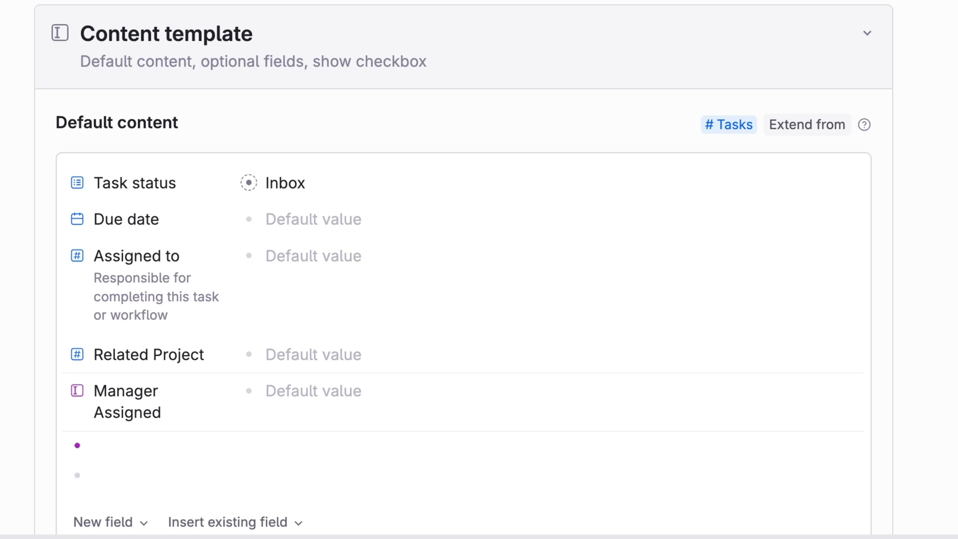
{"action": "key", "text": "Return"}
{"action": "type", "text": "::Start Date"}
{"action": "right_click", "coordinate": [123, 440]}
{"action": "key", "text": "Escape"}
{"action": "right_click", "coordinate": [168, 422]}
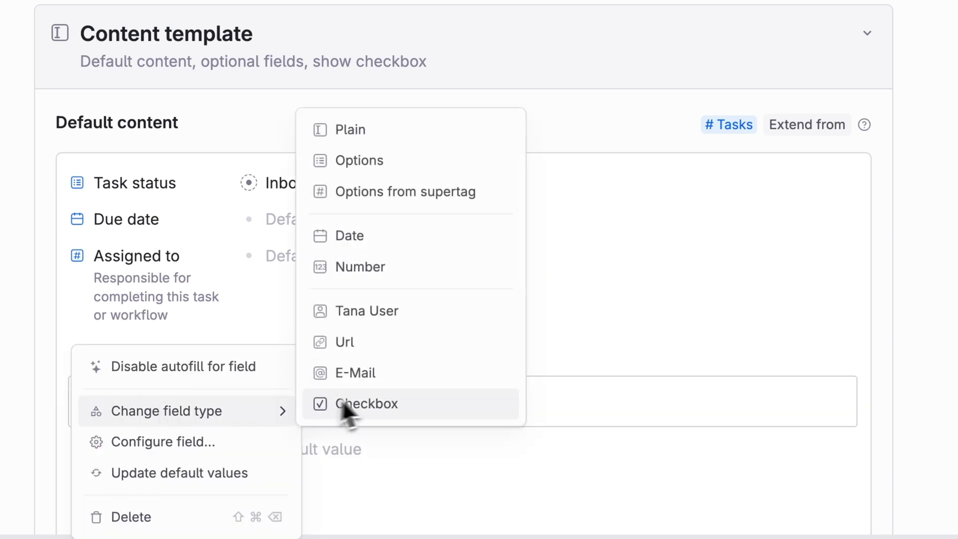
{"action": "key", "text": "Escape"}
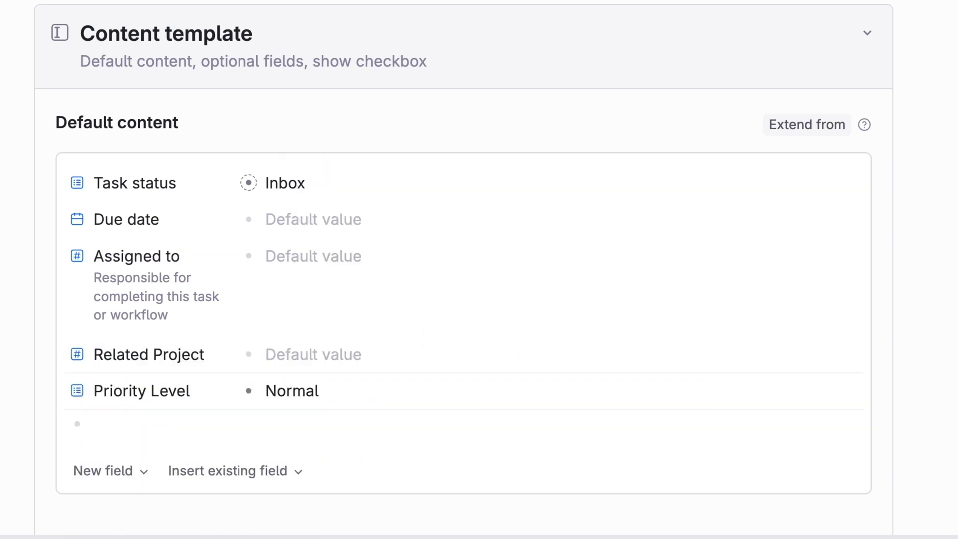
{"action": "left_click", "coordinate": [586, 62]}
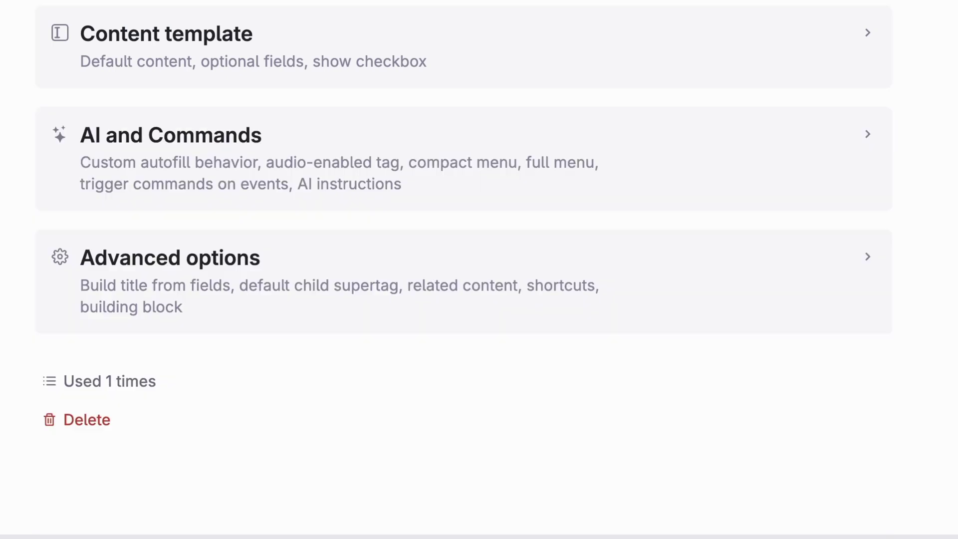
{"action": "left_click", "coordinate": [586, 56]}
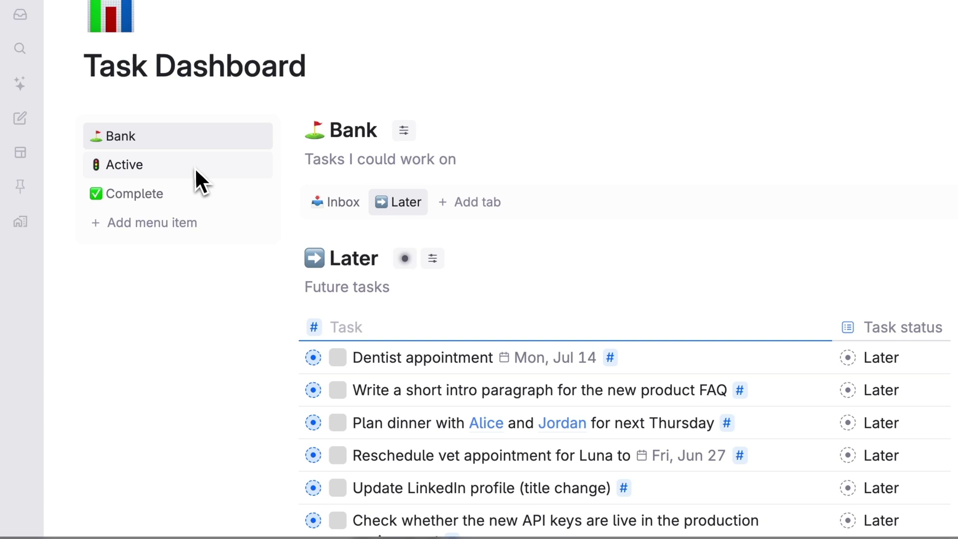
Step: Switch the dashboard's side menu to Active, then to Complete
{"action": "left_click", "coordinate": [195, 167]}
{"action": "left_click", "coordinate": [197, 194]}
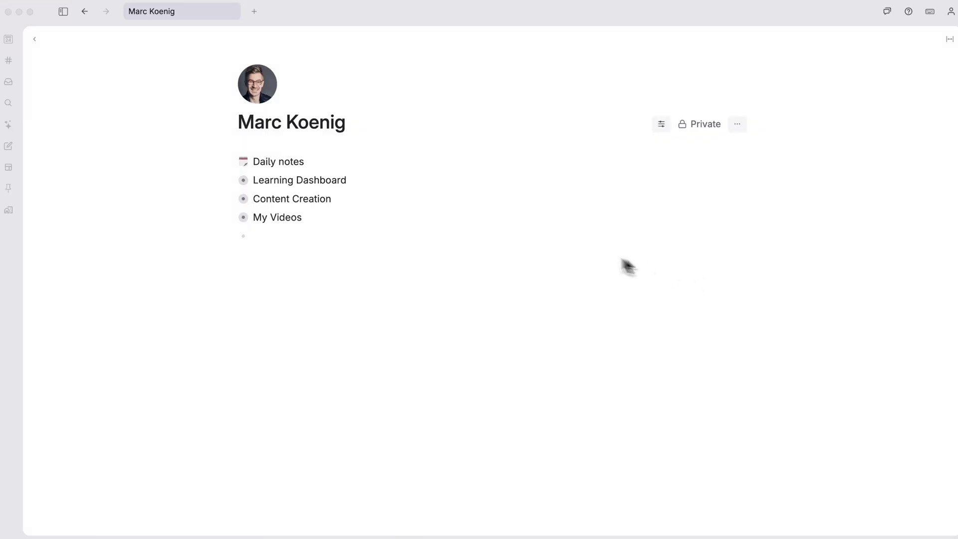
Step: Create a 'Task Dashboard' node, open it as its own page, and give it a bar-chart icon
{"action": "left_click", "coordinate": [349, 240]}
{"action": "type", "text": "Task Dashboard"}
{"action": "key", "text": "super+Down"}
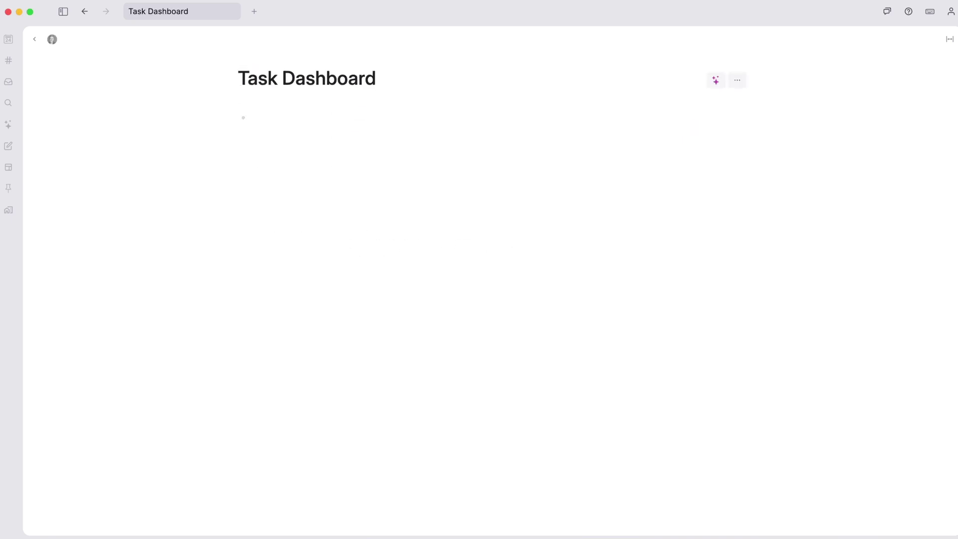
{"action": "left_click", "coordinate": [255, 59]}
{"action": "left_click", "coordinate": [568, 143]}
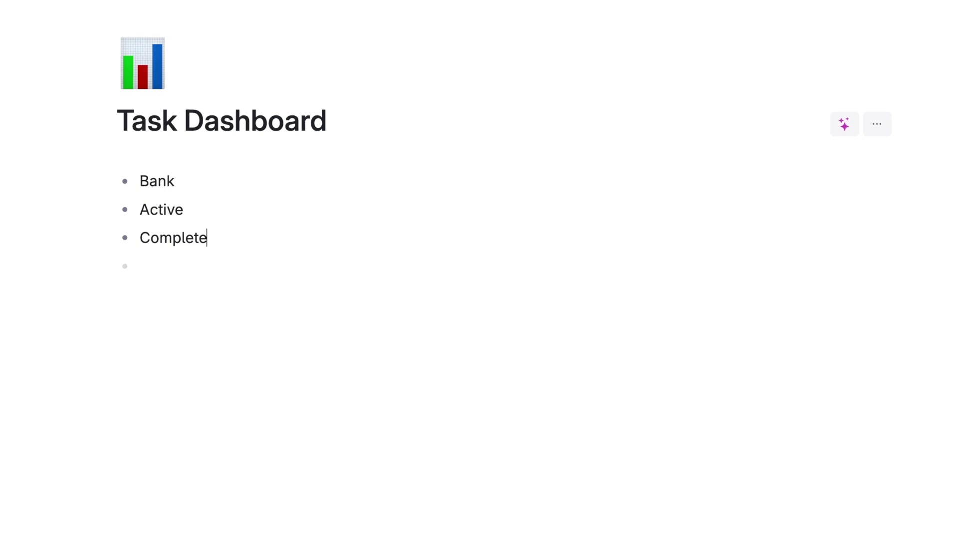
Step: Add descriptions 'Tasks I could work on', 'Tasks I'm working on' and 'Tasks I've finished' to Bank, Active and Complete
{"action": "right_click", "coordinate": [152, 190]}
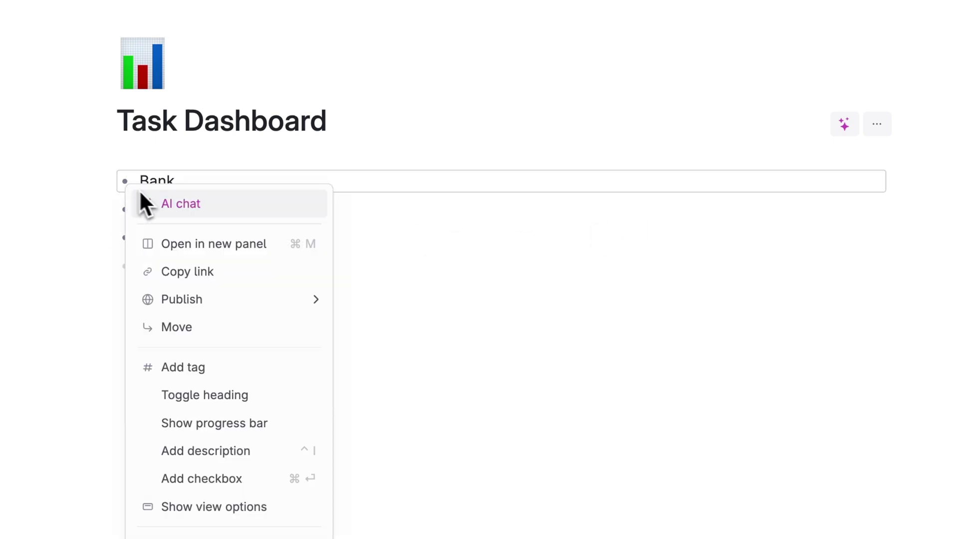
{"action": "left_click", "coordinate": [283, 450]}
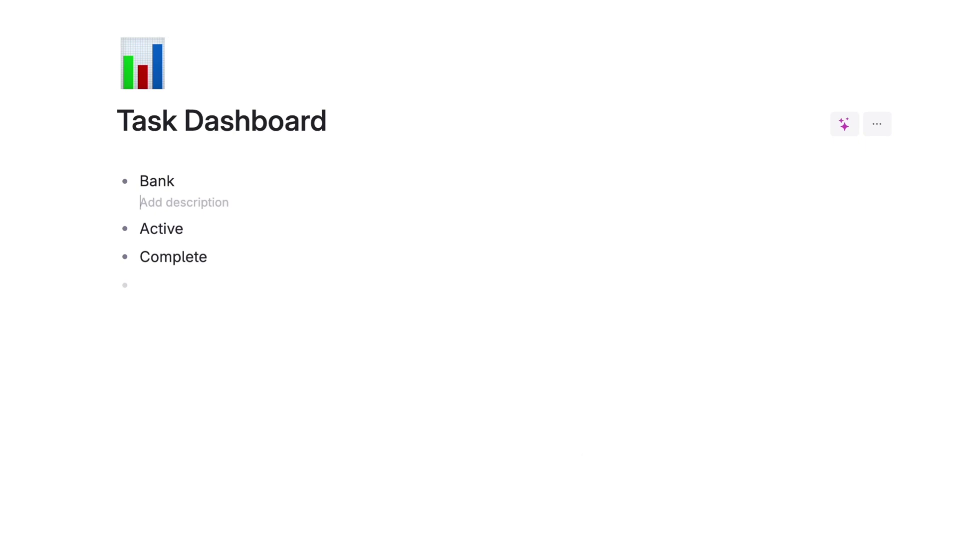
{"action": "type", "text": "Tasks I could work on"}
{"action": "left_click", "coordinate": [292, 228]}
{"action": "key", "text": "shift+Return"}
{"action": "type", "text": "Tasks I'm working on"}
{"action": "key", "text": "shift+Return"}
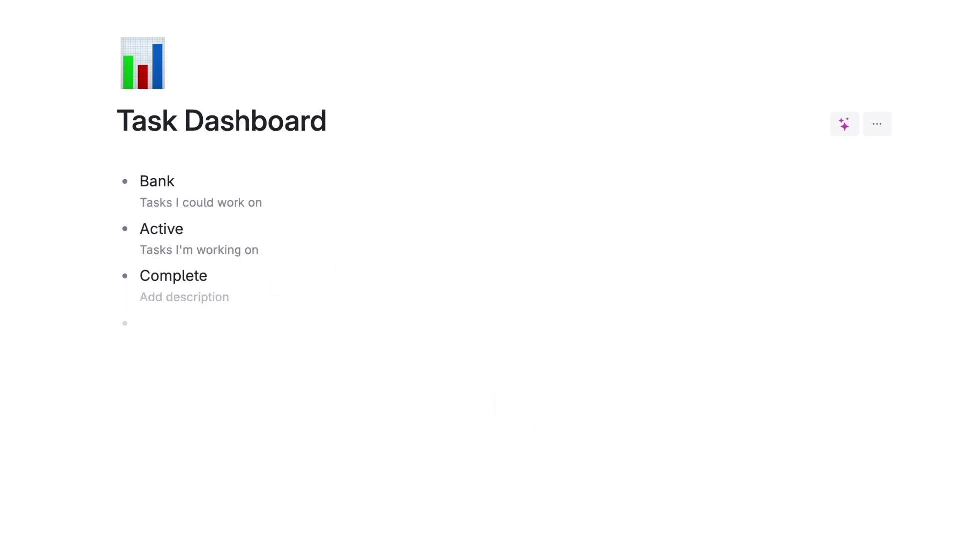
{"action": "type", "text": "Tasks I've finished"}
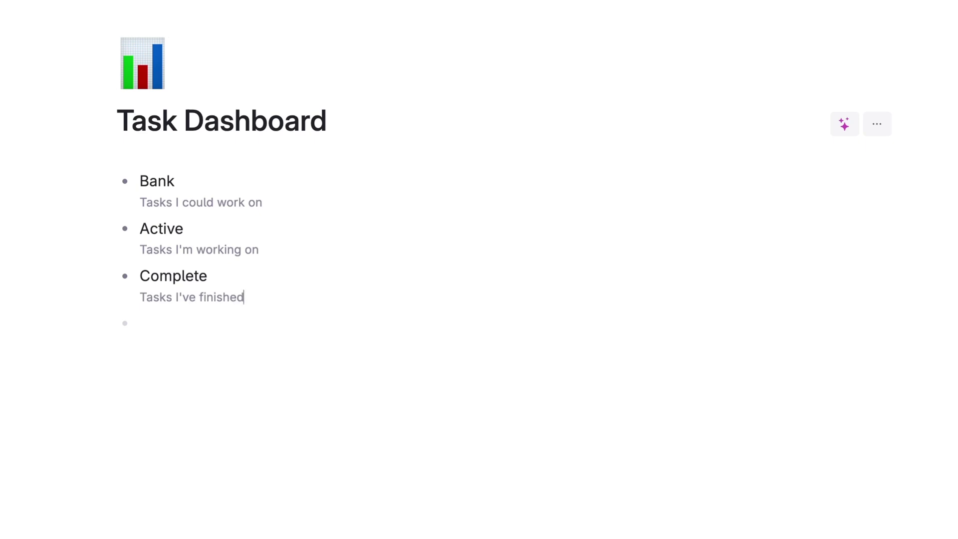
Step: Add an Inbox child under Bank described 'New, unsorted tasks', then a following 'Future tasks' item
{"action": "left_click", "coordinate": [333, 186]}
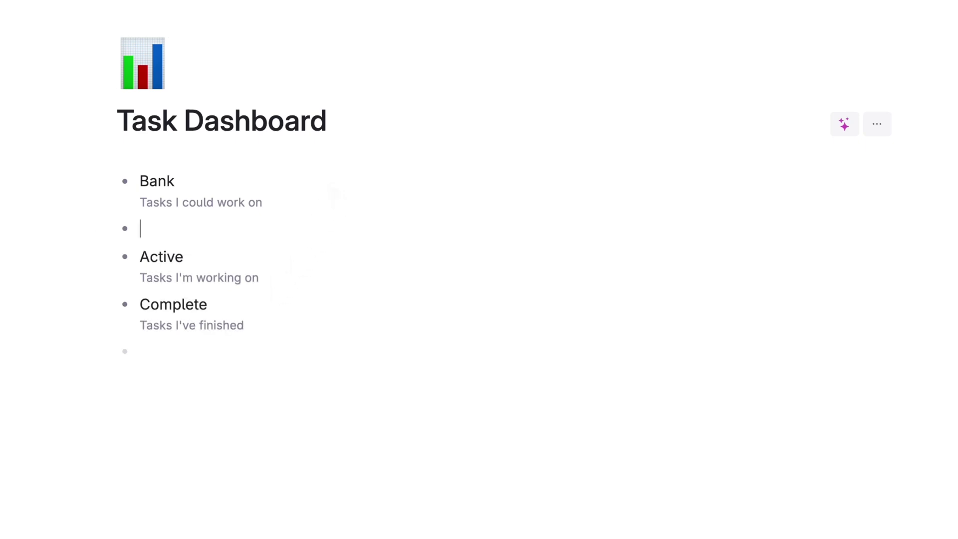
{"action": "key", "text": "Tab"}
{"action": "type", "text": "Inbox"}
{"action": "key", "text": "Return"}
{"action": "type", "text": "New, unsorted tasks"}
{"action": "key", "text": "Return"}
{"action": "key", "text": "Return"}
{"action": "type", "text": "Future tasks"}
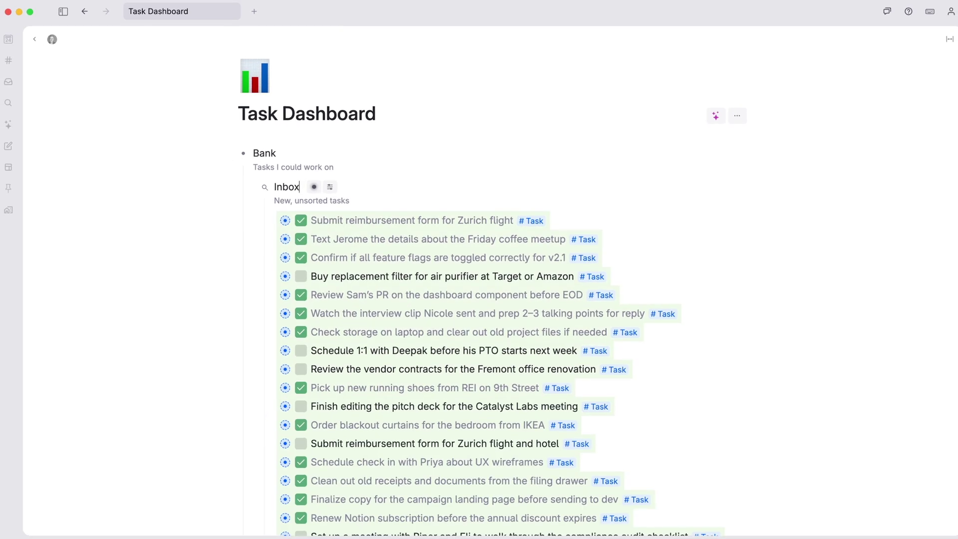
Step: Limit the Inbox search to tasks whose Task status is Inbox
{"action": "left_click", "coordinate": [317, 187]}
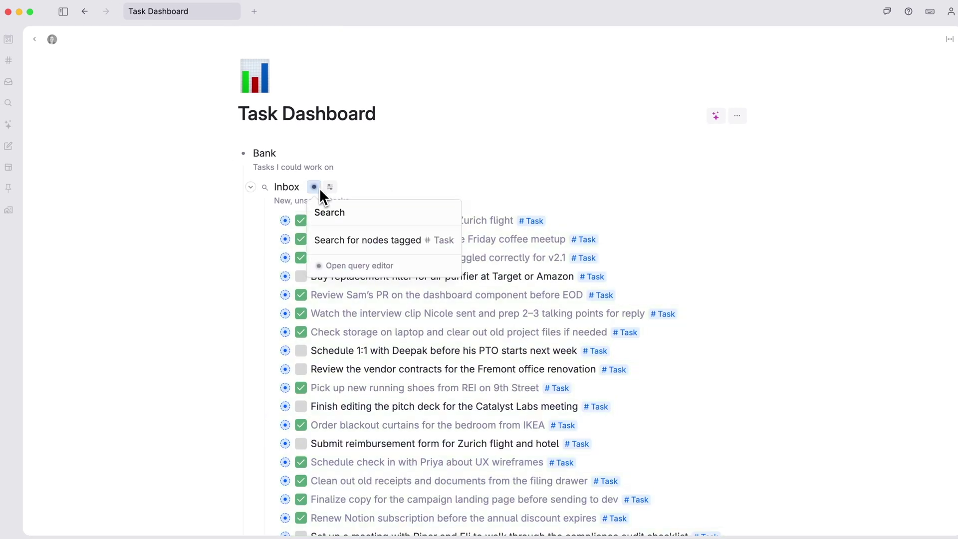
{"action": "left_click", "coordinate": [384, 268]}
{"action": "type", "text": ">"}
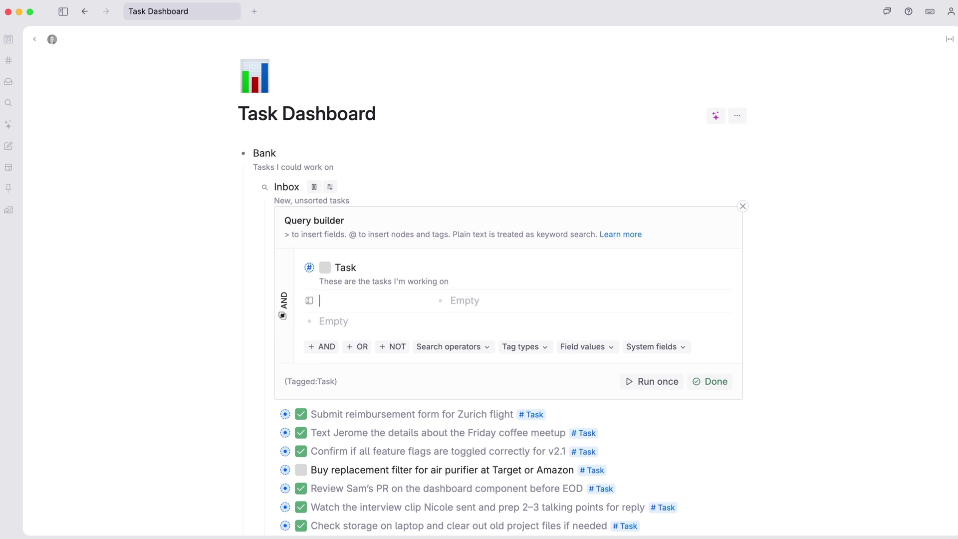
{"action": "type", "text": "Task s"}
{"action": "key", "text": "Return"}
{"action": "type", "text": "Inbo"}
{"action": "key", "text": "Return"}
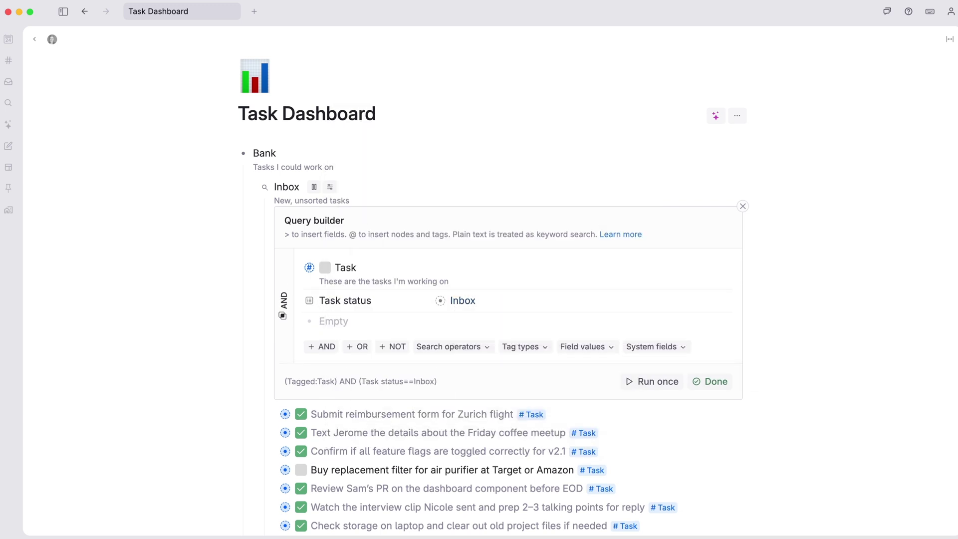
{"action": "left_click", "coordinate": [720, 384]}
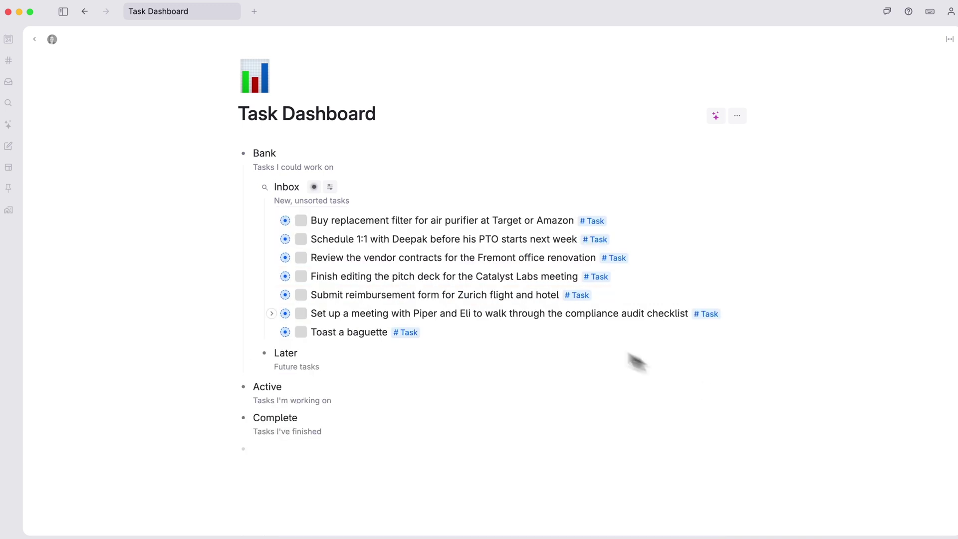
Step: Show Inbox as a table with only Task and Task status columns, narrowing the Task column
{"action": "left_click", "coordinate": [335, 189]}
{"action": "mouse_move", "coordinate": [368, 206]}
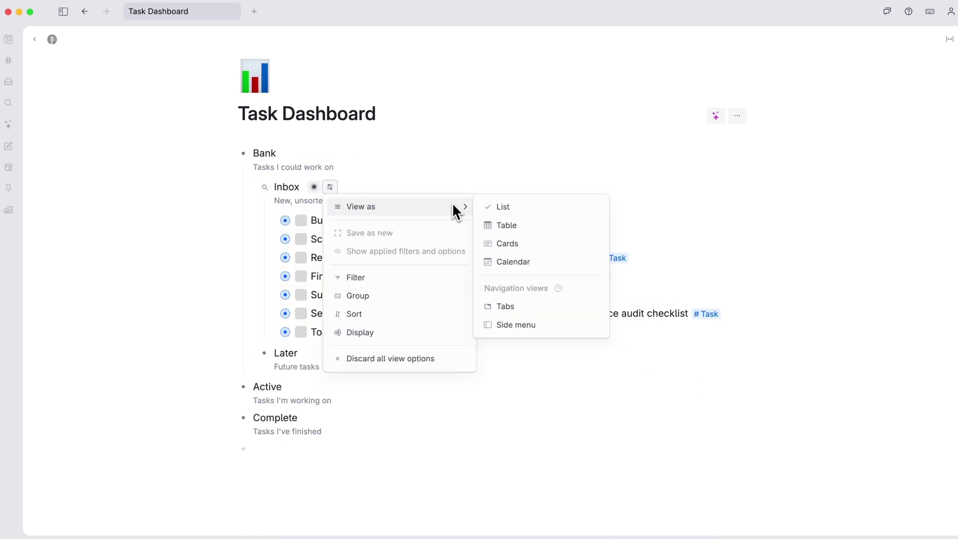
{"action": "left_click", "coordinate": [548, 227]}
{"action": "left_click", "coordinate": [544, 222]}
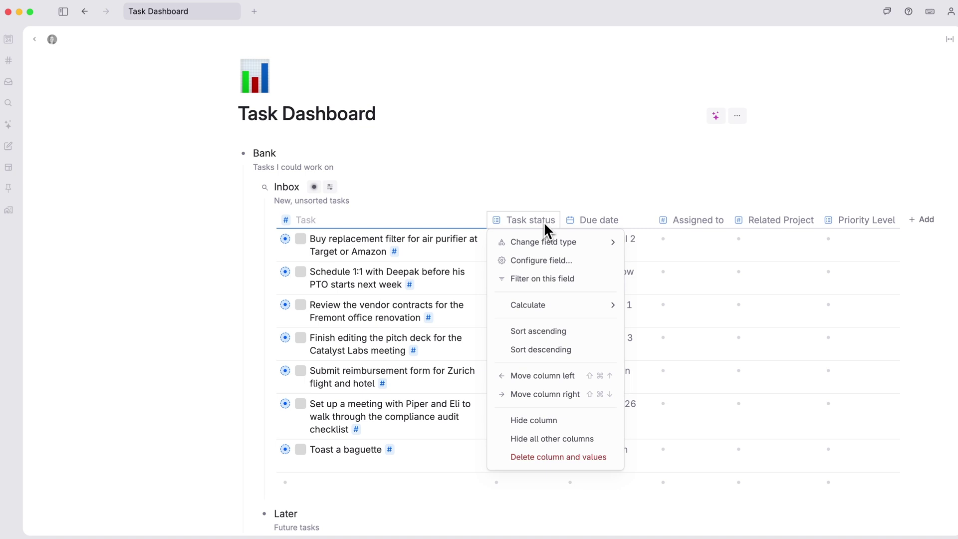
{"action": "left_click", "coordinate": [563, 438]}
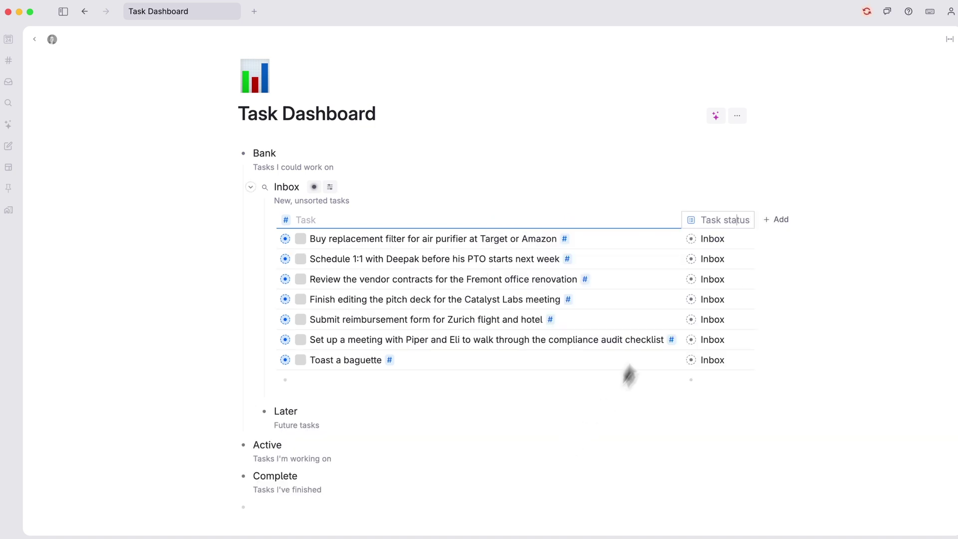
{"action": "left_click_drag", "start_coordinate": [680, 219], "coordinate": [600, 220]}
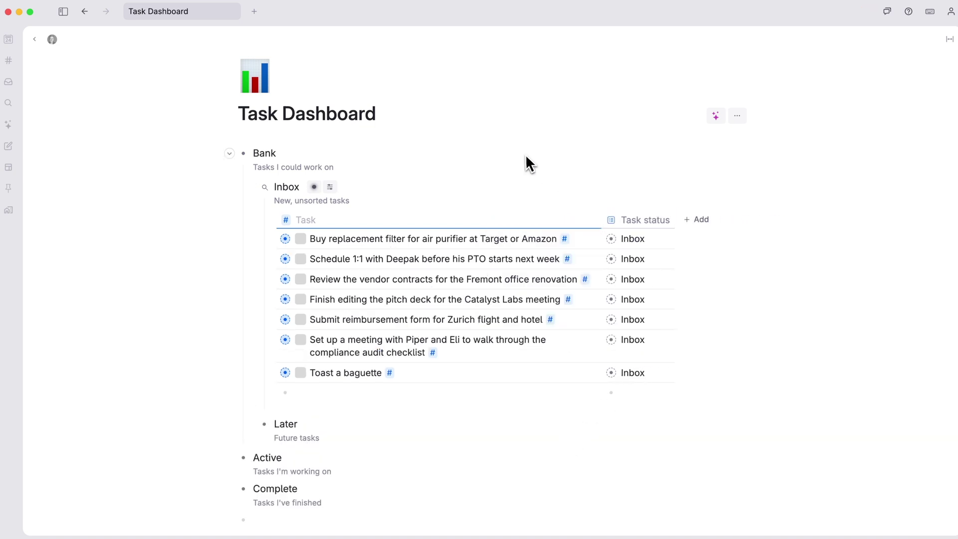
Step: Make Later a search of #Task nodes with Task status Later
{"action": "left_click", "coordinate": [343, 439]}
{"action": "key", "text": "cmd+k"}
{"action": "type", "text": "Find nodes with tag #Task"}
{"action": "key", "text": "Return"}
{"action": "scroll", "coordinate": [349, 424], "scroll_direction": "down", "scroll_amount": 5}
{"action": "left_click", "coordinate": [314, 168]}
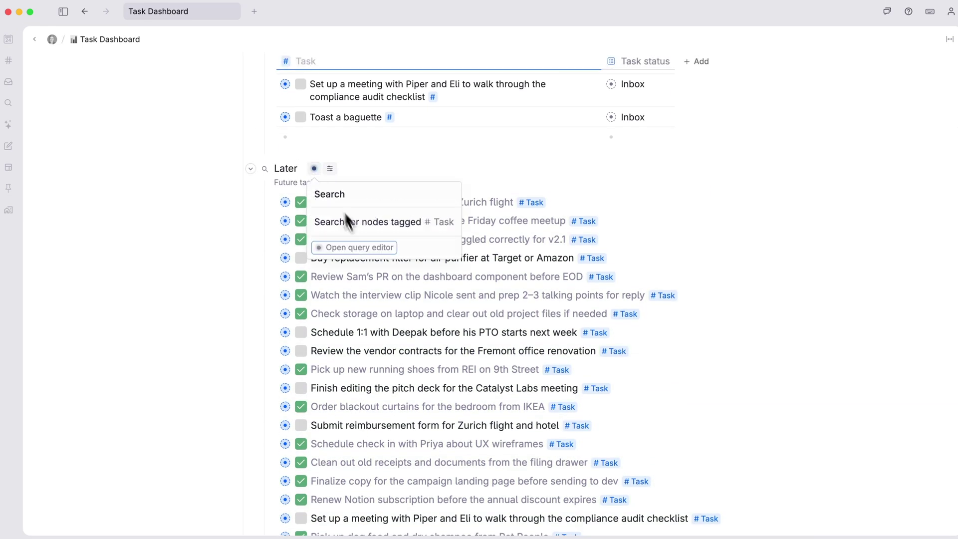
{"action": "left_click", "coordinate": [361, 245]}
{"action": "left_click", "coordinate": [394, 276]}
{"action": "type", "text": ">Ta"}
{"action": "key", "text": "Return"}
{"action": "type", "text": "Later"}
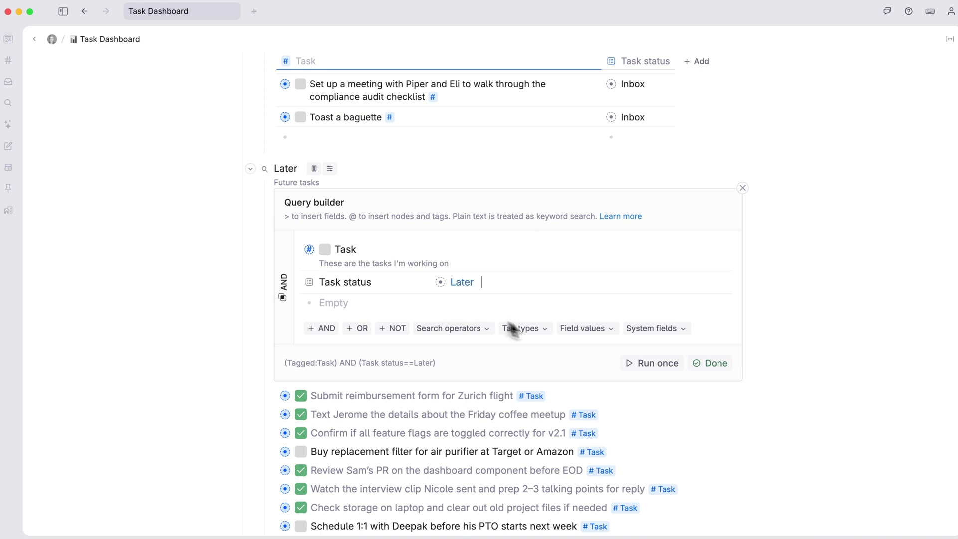
{"action": "left_click", "coordinate": [710, 363]}
Step: Show Later as a table with only Task and Task status columns, narrowing a column
{"action": "left_click", "coordinate": [331, 169]}
{"action": "mouse_move", "coordinate": [399, 186]}
{"action": "left_click", "coordinate": [525, 212]}
{"action": "left_click", "coordinate": [540, 206]}
{"action": "left_click", "coordinate": [582, 419]}
{"action": "left_click_drag", "start_coordinate": [636, 202], "coordinate": [610, 202]}
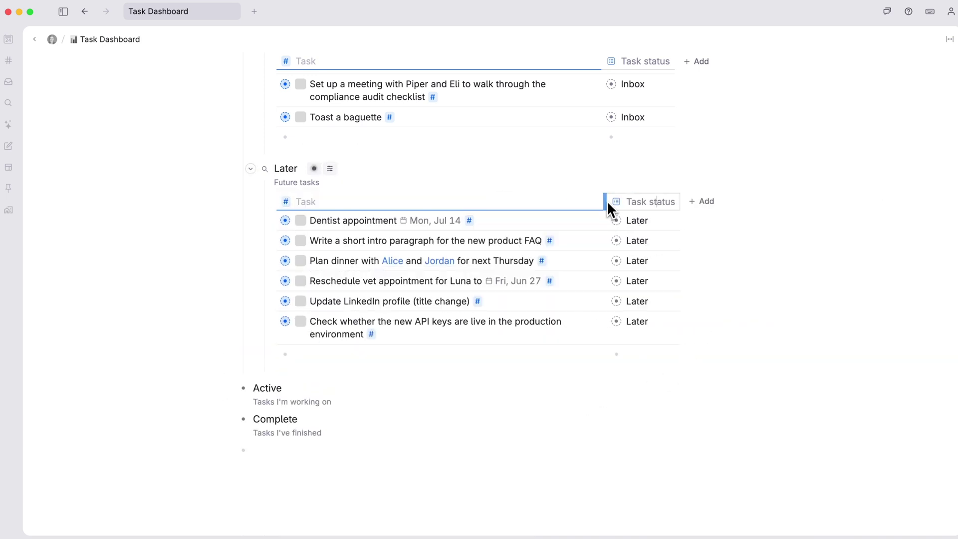
{"action": "scroll", "coordinate": [780, 238], "scroll_direction": "up", "scroll_amount": 5}
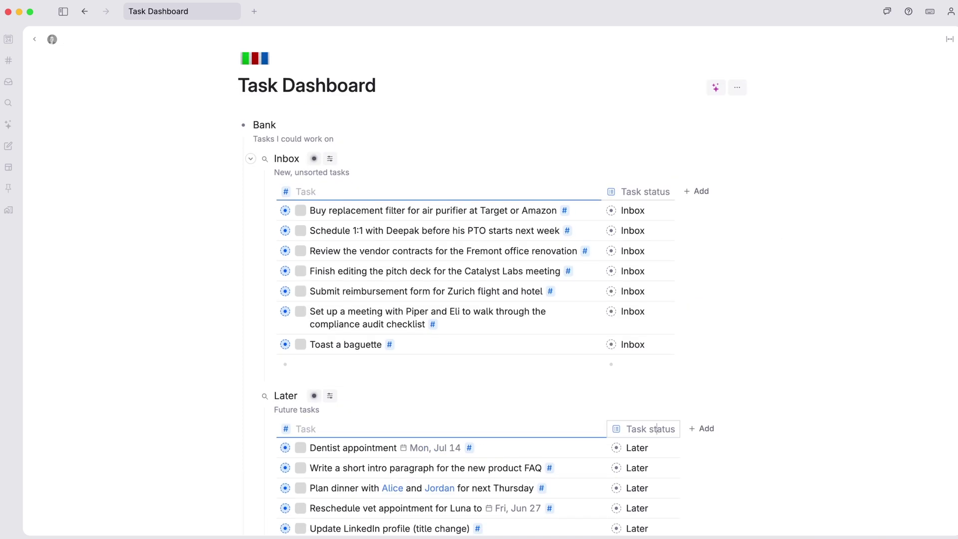
Step: Display Bank's Inbox and Later as tabs, check both tabs, and collapse Bank
{"action": "left_click", "coordinate": [294, 125]}
{"action": "mouse_move", "coordinate": [392, 146]}
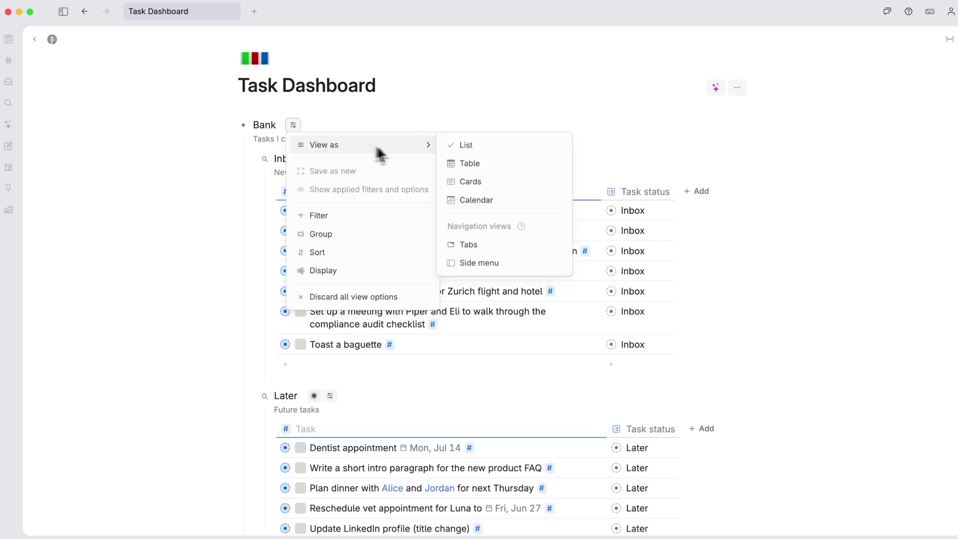
{"action": "left_click", "coordinate": [510, 244]}
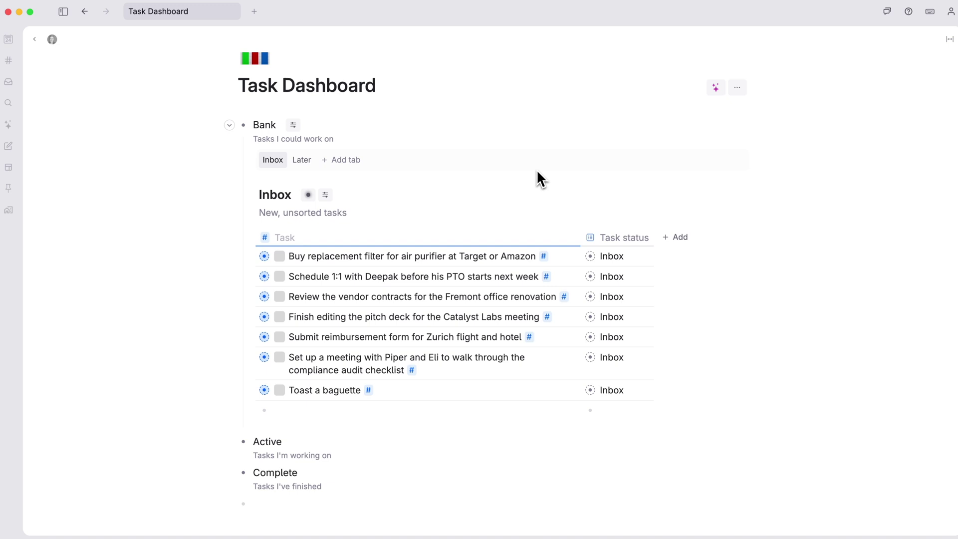
{"action": "left_click", "coordinate": [310, 164]}
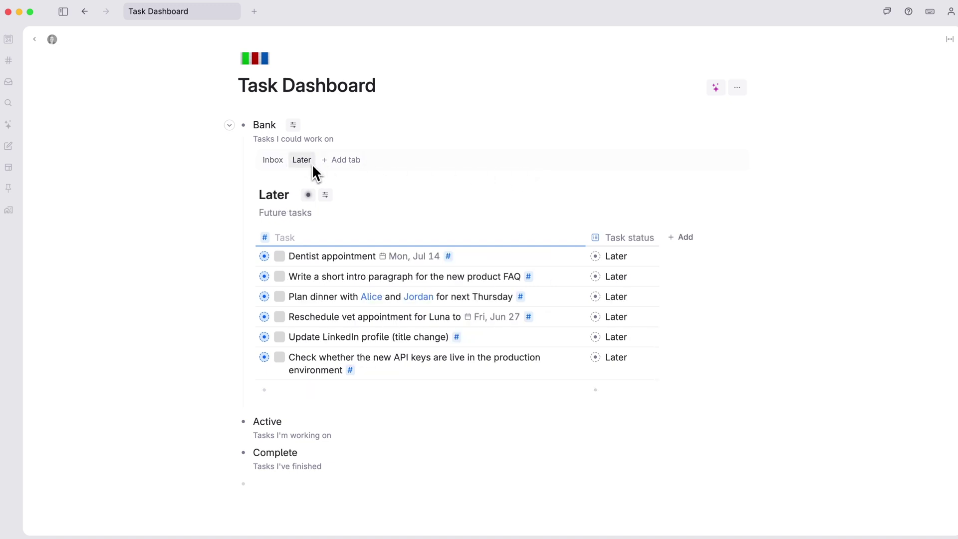
{"action": "left_click", "coordinate": [277, 165]}
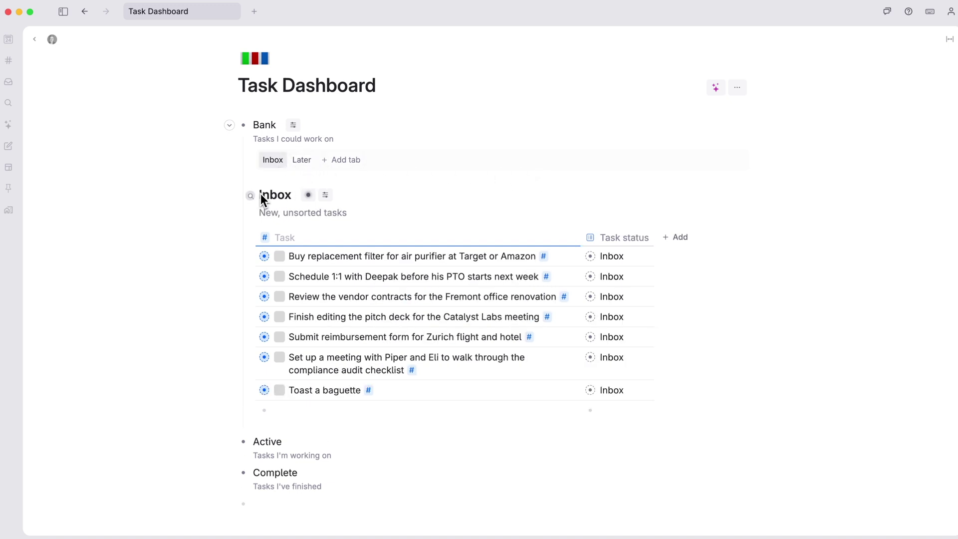
{"action": "key", "text": "super+Up"}
Step: Turn Active into a search for nodes tagged #Task
{"action": "key", "text": "super+k"}
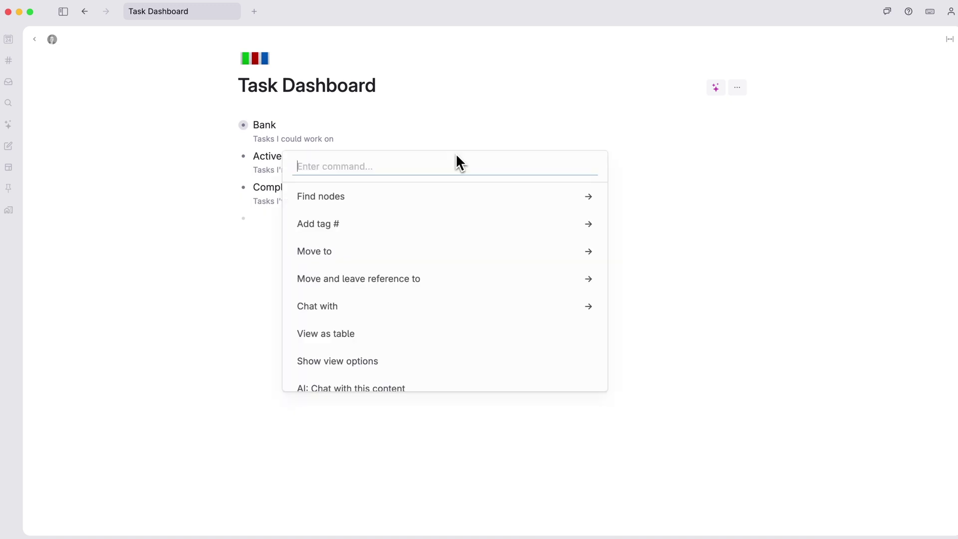
{"action": "key", "text": "Down"}
{"action": "key", "text": "Return"}
{"action": "key", "text": "Return"}
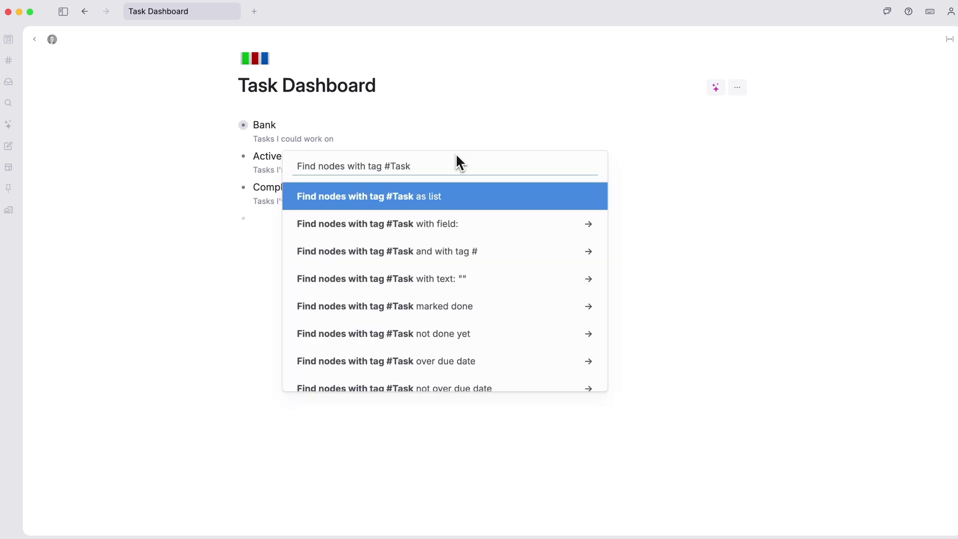
{"action": "key", "text": "Return"}
{"action": "mouse_move", "coordinate": [297, 159]}
{"action": "left_click", "coordinate": [349, 234]}
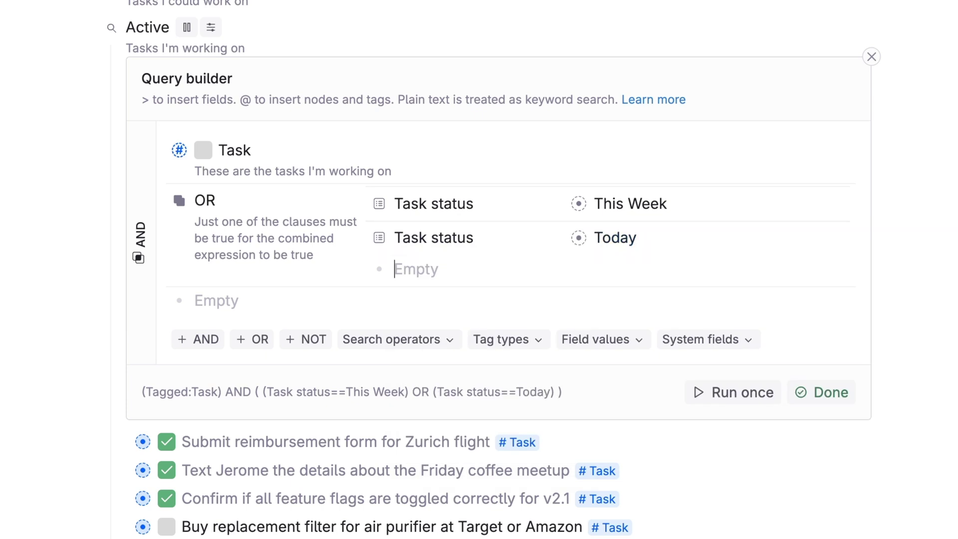
Step: Extend Active's query with an AND clause: Task status Done and Done time this week
{"action": "left_click", "coordinate": [220, 340]}
{"action": "left_click_drag", "start_coordinate": [177, 318], "coordinate": [405, 276]}
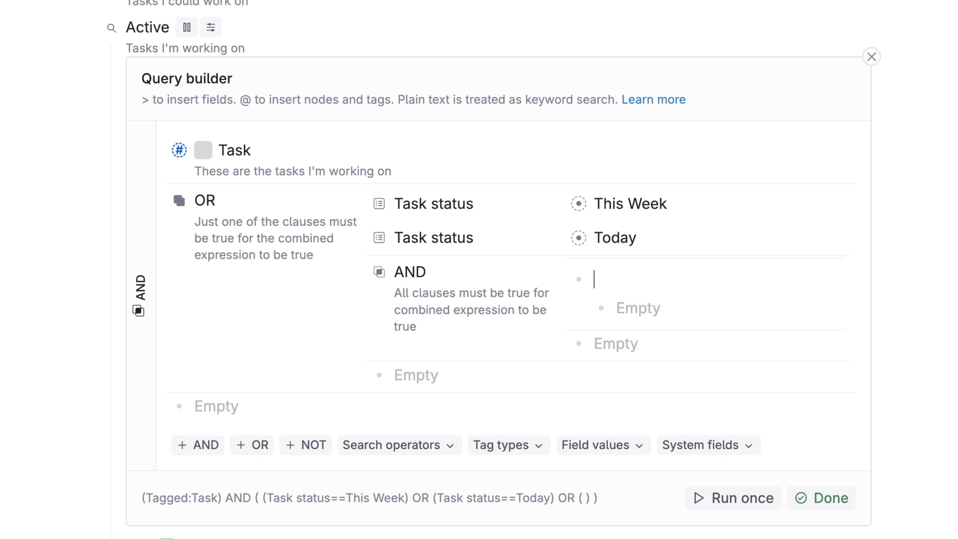
{"action": "type", "text": ">"}
{"action": "key", "text": "Return"}
{"action": "type", "text": "Done"}
{"action": "key", "text": "Return"}
{"action": "type", "text": ">Done"}
{"action": "key", "text": "Down"}
{"action": "key", "text": "Return"}
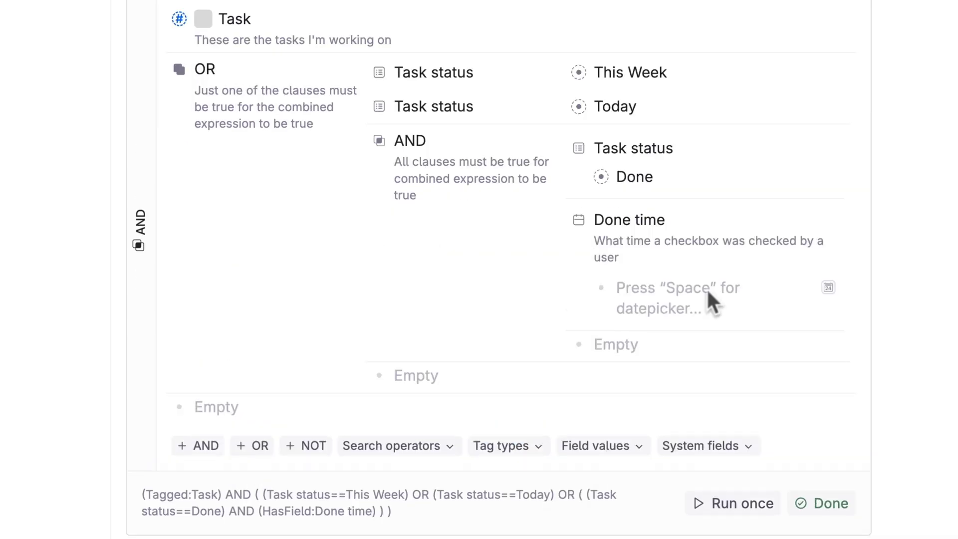
{"action": "type", "text": "this week"}
{"action": "key", "text": "Return"}
{"action": "left_click", "coordinate": [799, 493]}
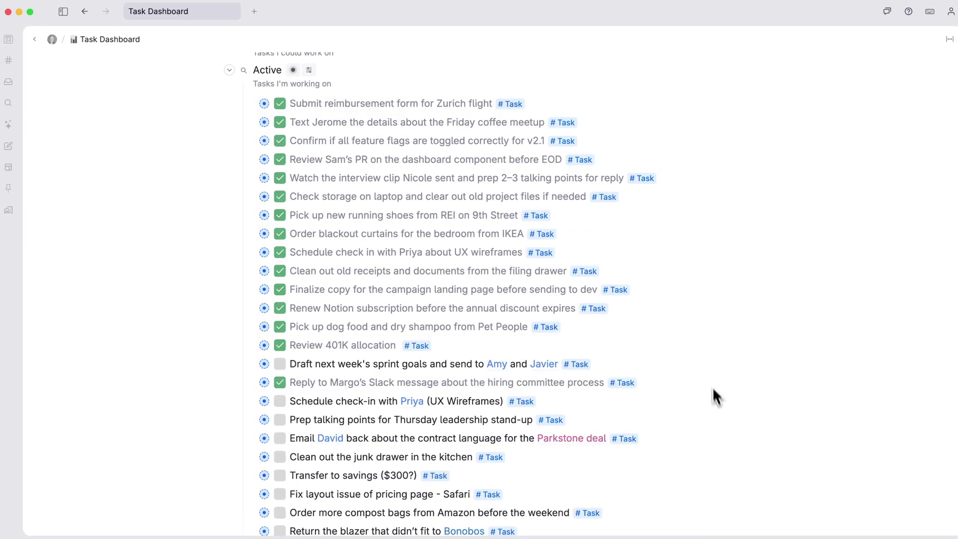
Step: Show Active as cards grouped by Task status, hiding Later and no-status columns, then collapse it
{"action": "left_click", "coordinate": [309, 70]}
{"action": "mouse_move", "coordinate": [342, 88]}
{"action": "left_click", "coordinate": [481, 125]}
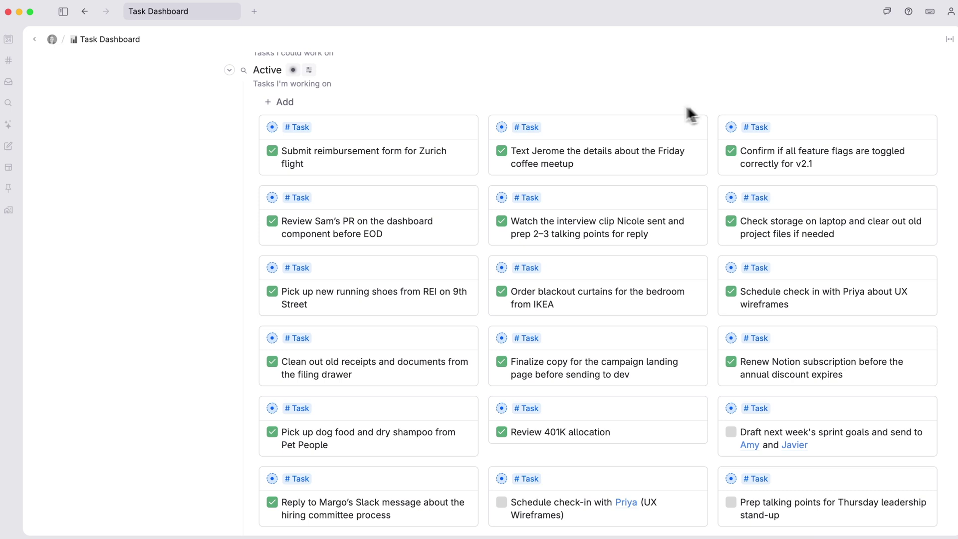
{"action": "left_click", "coordinate": [309, 70]}
{"action": "left_click", "coordinate": [419, 181]}
{"action": "left_click", "coordinate": [329, 230]}
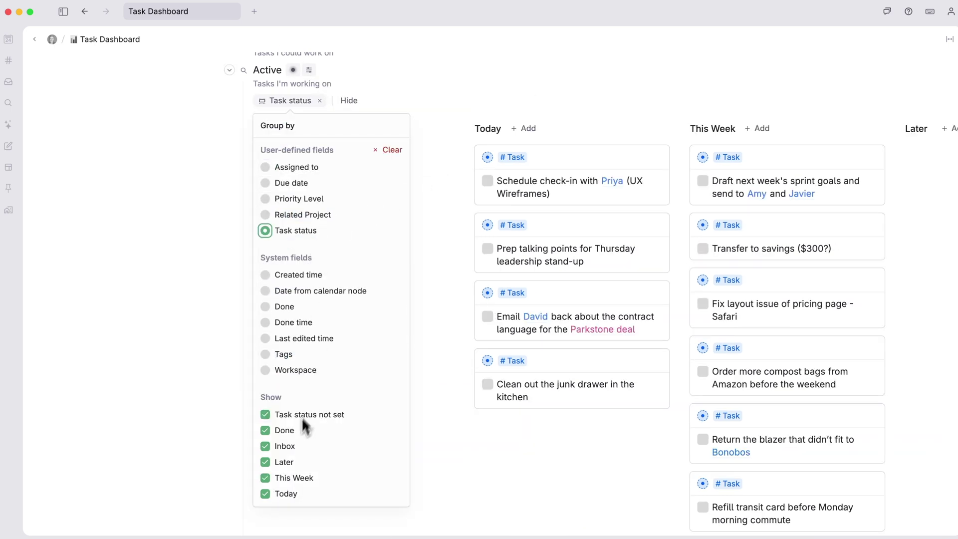
{"action": "left_click", "coordinate": [266, 461]}
{"action": "left_click", "coordinate": [264, 415]}
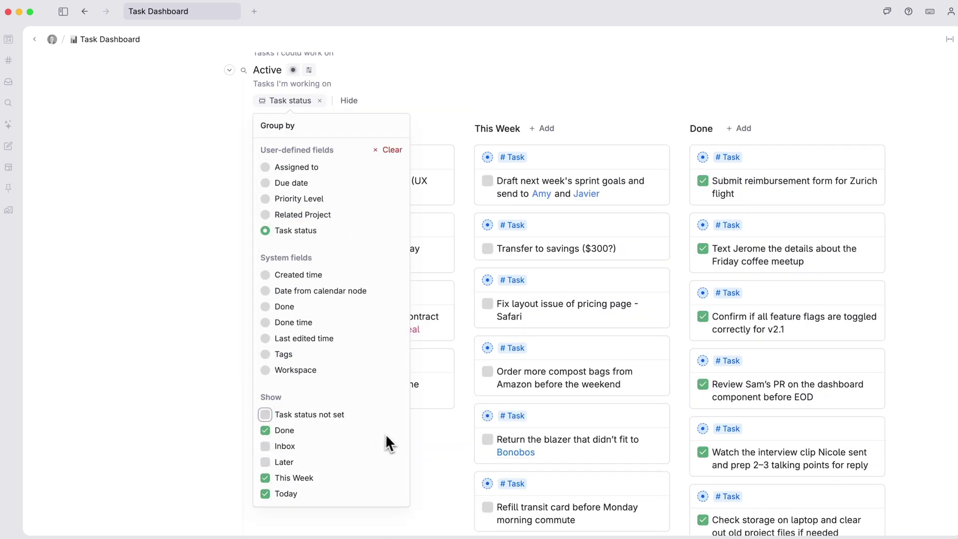
{"action": "left_click", "coordinate": [560, 99]}
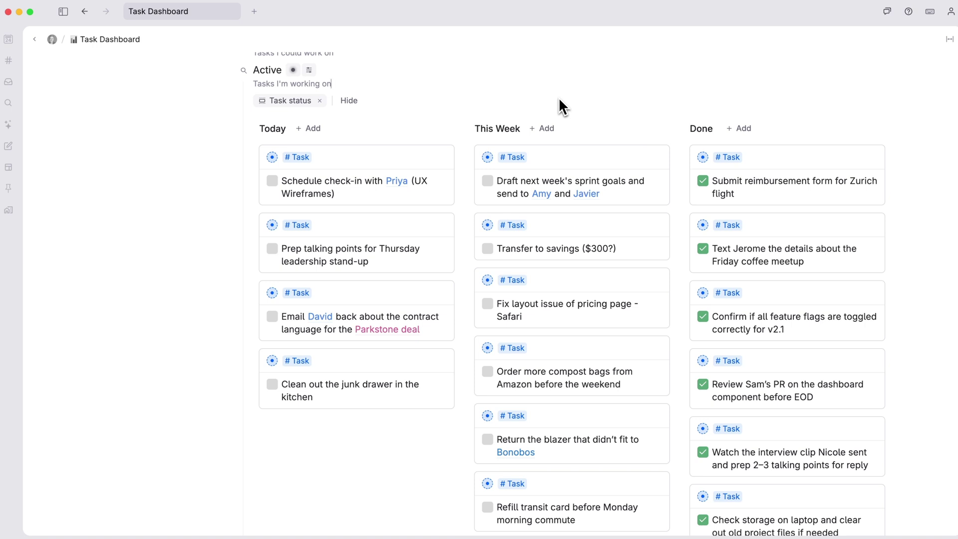
{"action": "key", "text": "super+Up"}
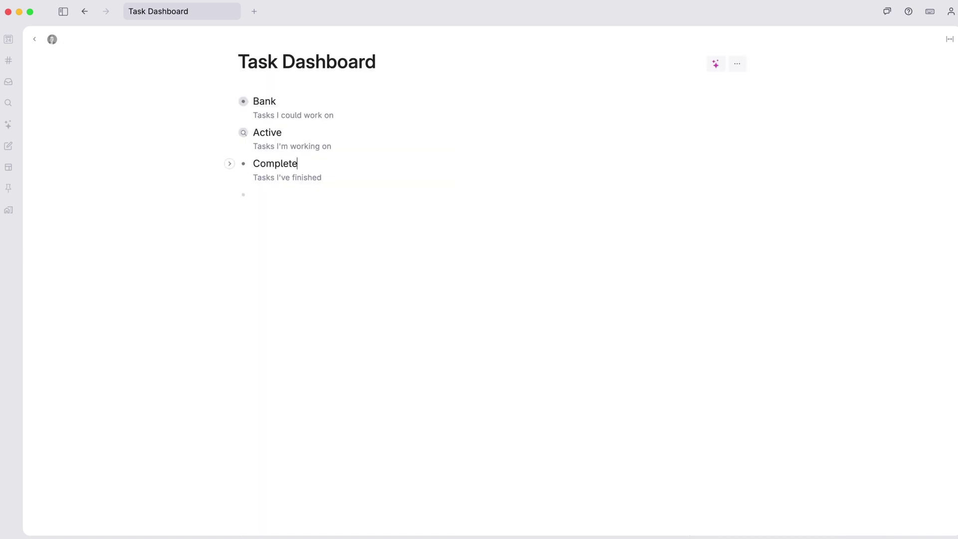
Step: Make Complete a #Task search filtered to Task status Done
{"action": "key", "text": "super+k"}
{"action": "key", "text": "Return"}
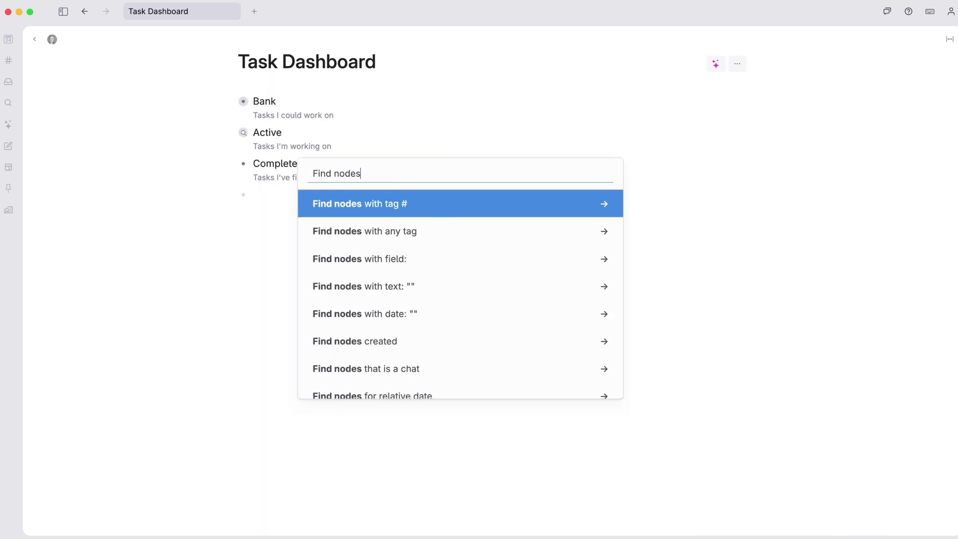
{"action": "key", "text": "Return"}
{"action": "key", "text": "Return"}
{"action": "key", "text": "Return"}
{"action": "left_click", "coordinate": [323, 164]}
{"action": "left_click", "coordinate": [344, 253]}
{"action": "left_click", "coordinate": [283, 383]}
{"action": "left_click", "coordinate": [194, 321]}
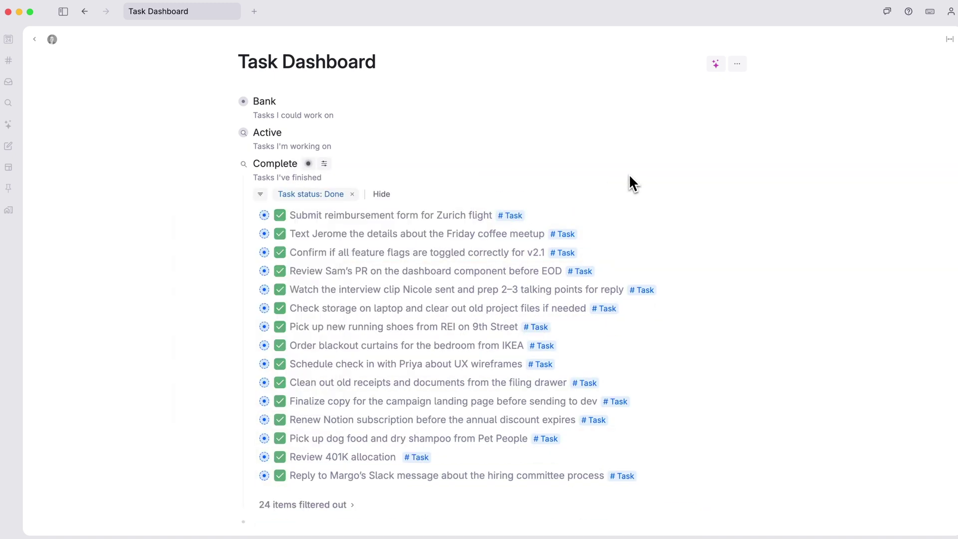
Step: Sort the Complete list by Done time
{"action": "left_click", "coordinate": [324, 163]}
{"action": "left_click", "coordinate": [455, 291]}
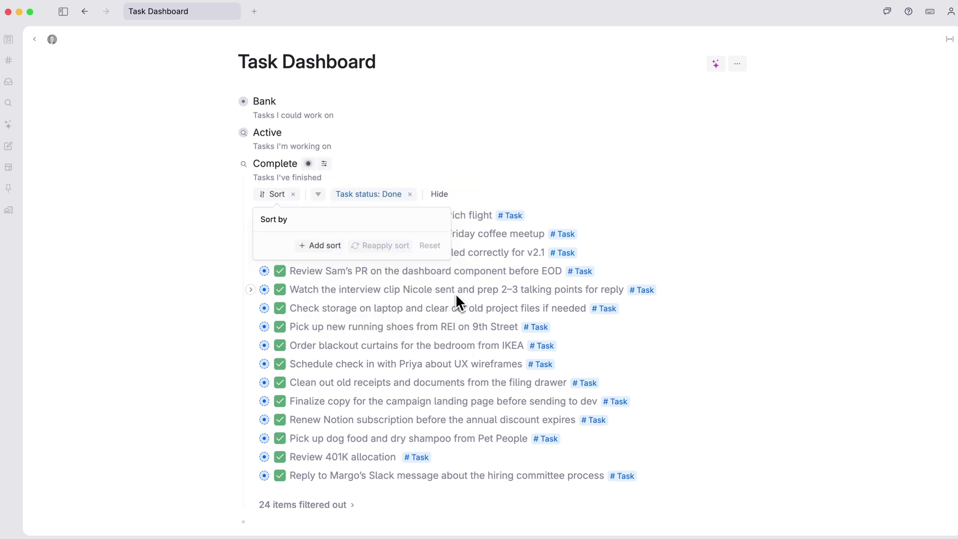
{"action": "left_click", "coordinate": [322, 245]}
{"action": "left_click", "coordinate": [301, 439]}
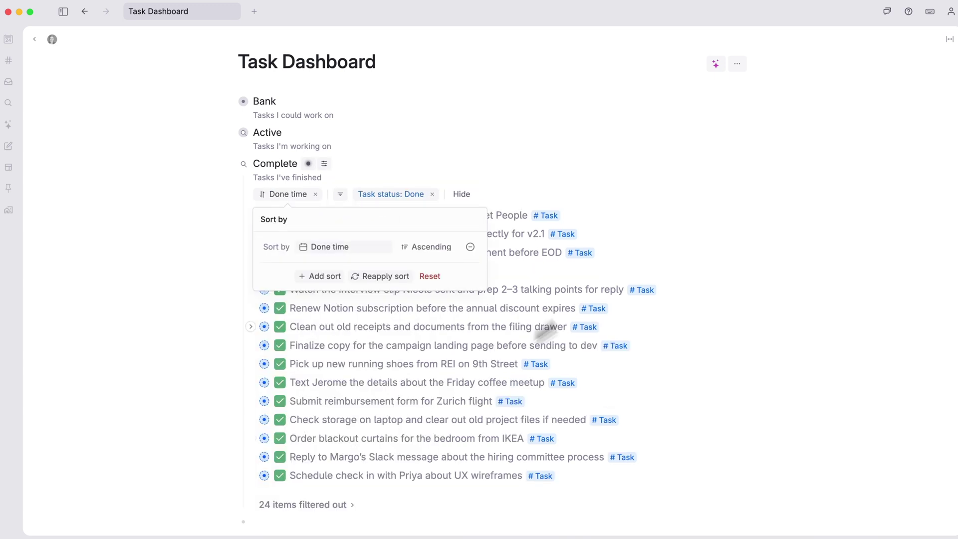
{"action": "left_click", "coordinate": [670, 239]}
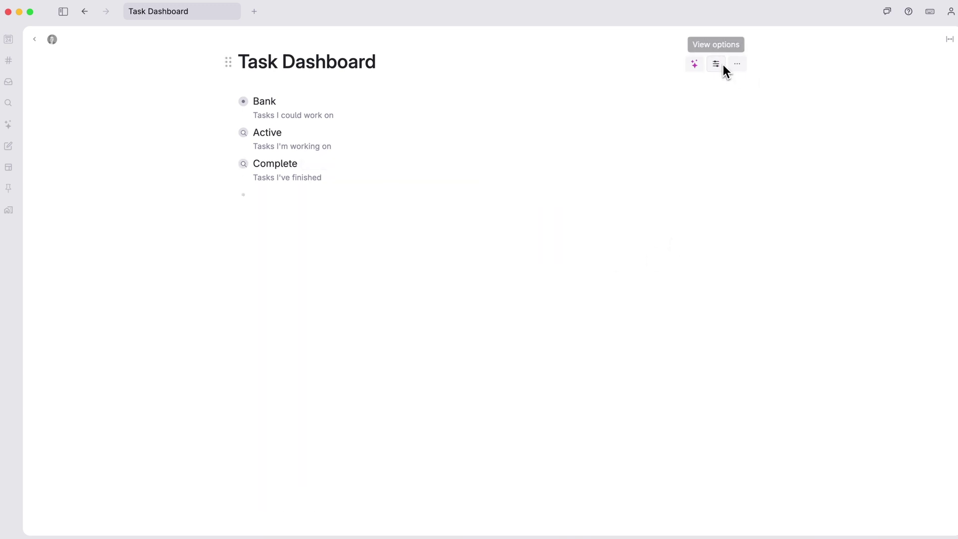
Step: Display the dashboard as a side menu and check the Active and Complete views
{"action": "left_click", "coordinate": [717, 63]}
{"action": "mouse_move", "coordinate": [741, 85]}
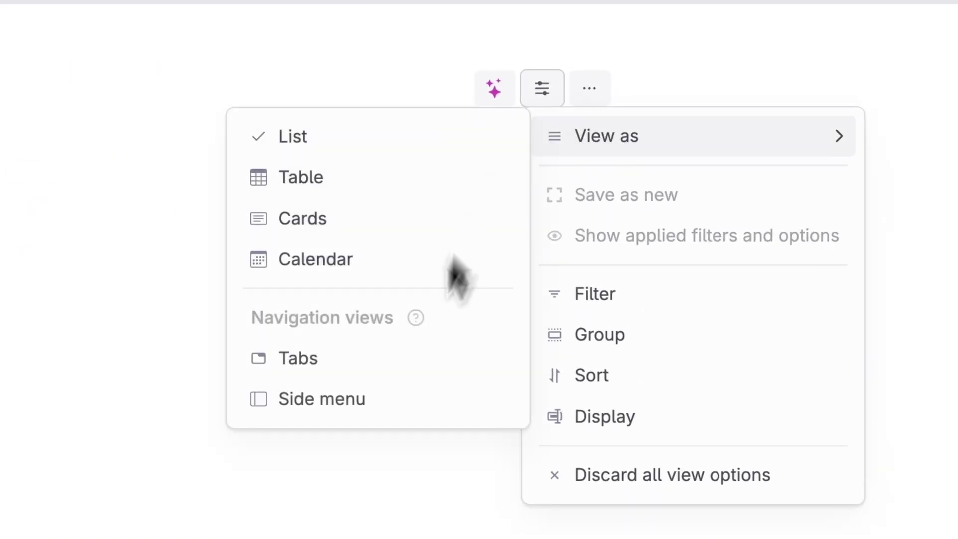
{"action": "left_click", "coordinate": [403, 399]}
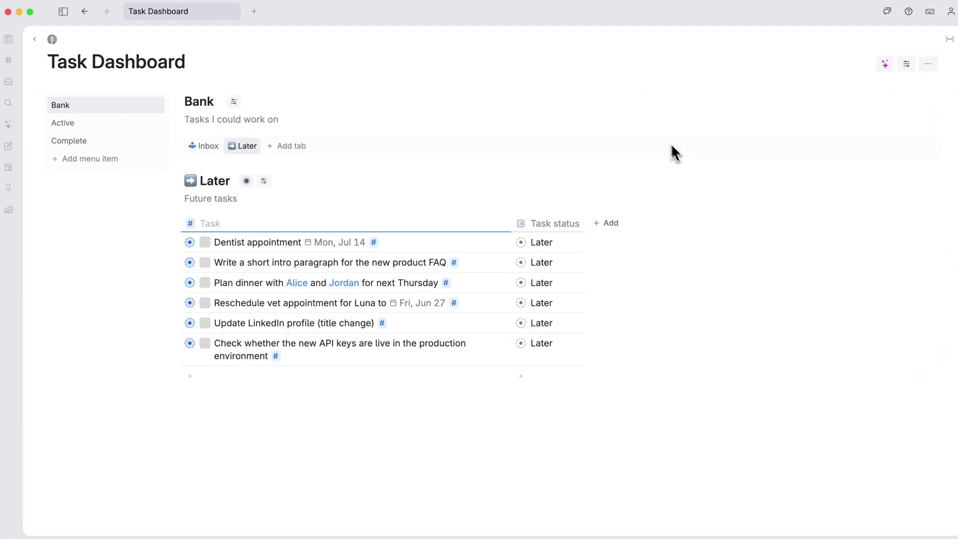
{"action": "left_click", "coordinate": [133, 128]}
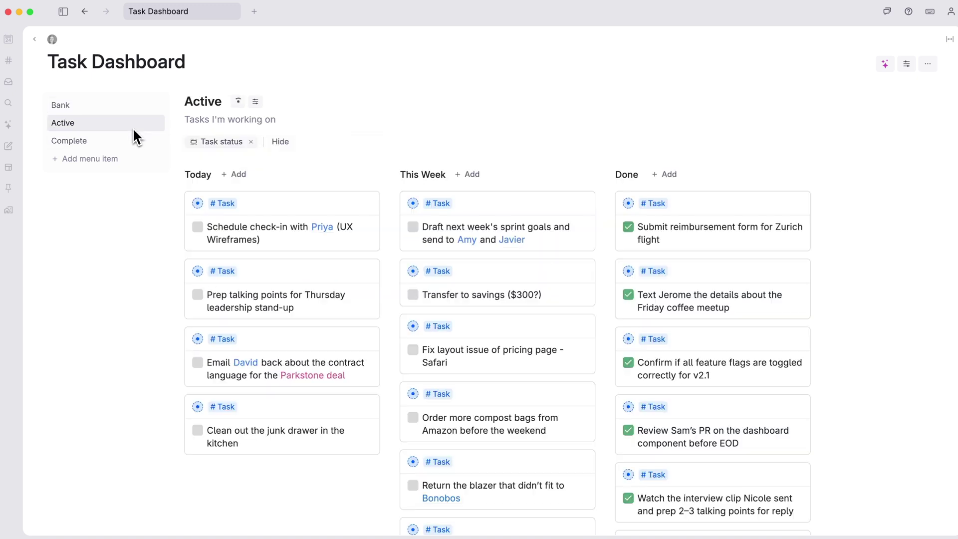
{"action": "left_click", "coordinate": [131, 140]}
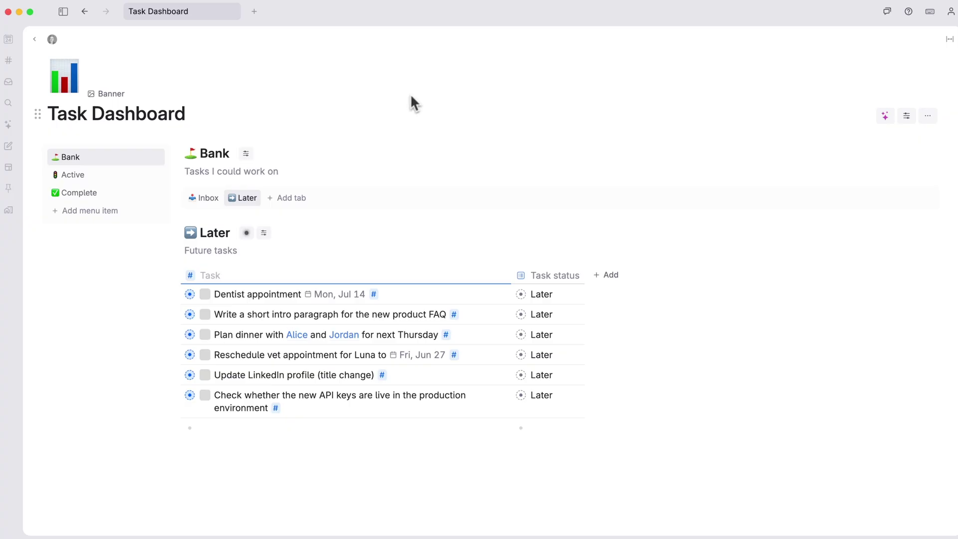
Step: Triage Inbox: vendor contracts and baguette to Later, 1:1 Today, pitch deck This Week, audit and reimbursement done; clean up
{"action": "left_click", "coordinate": [204, 198]}
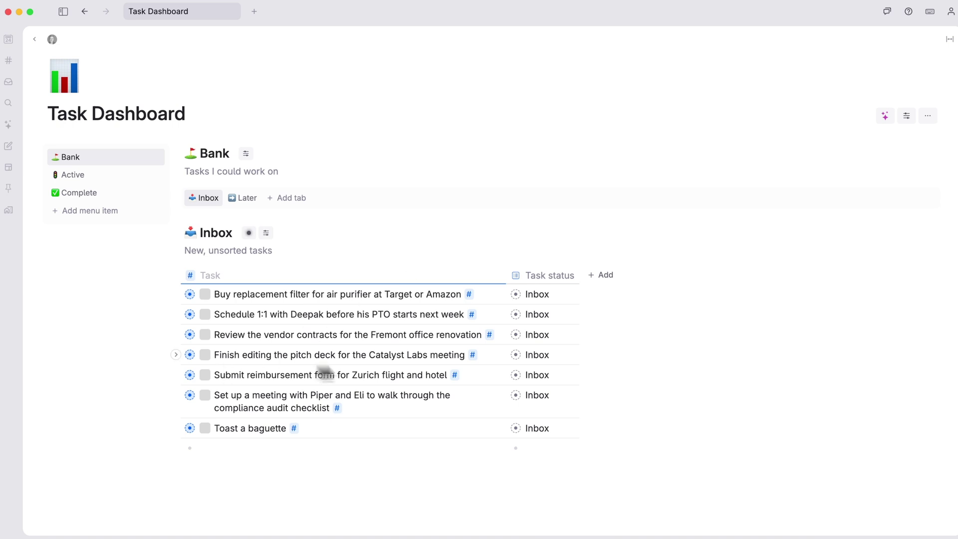
{"action": "left_click", "coordinate": [537, 334]}
{"action": "left_click", "coordinate": [547, 418]}
{"action": "left_click", "coordinate": [536, 314]}
{"action": "left_click", "coordinate": [555, 346]}
{"action": "left_click", "coordinate": [537, 369]}
{"action": "left_click", "coordinate": [543, 424]}
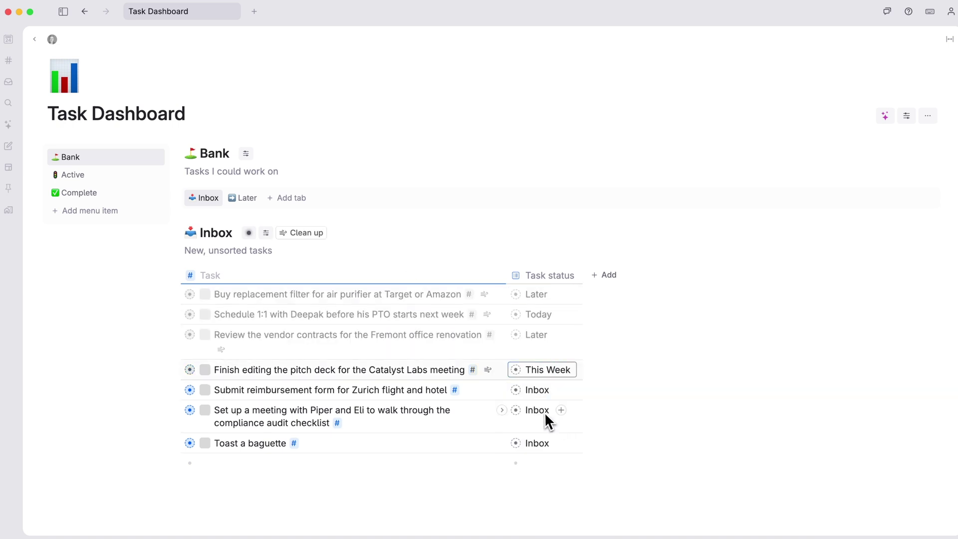
{"action": "left_click", "coordinate": [204, 410]}
{"action": "left_click", "coordinate": [537, 389]}
{"action": "left_click", "coordinate": [571, 500]}
{"action": "left_click", "coordinate": [533, 413]}
{"action": "left_click", "coordinate": [531, 353]}
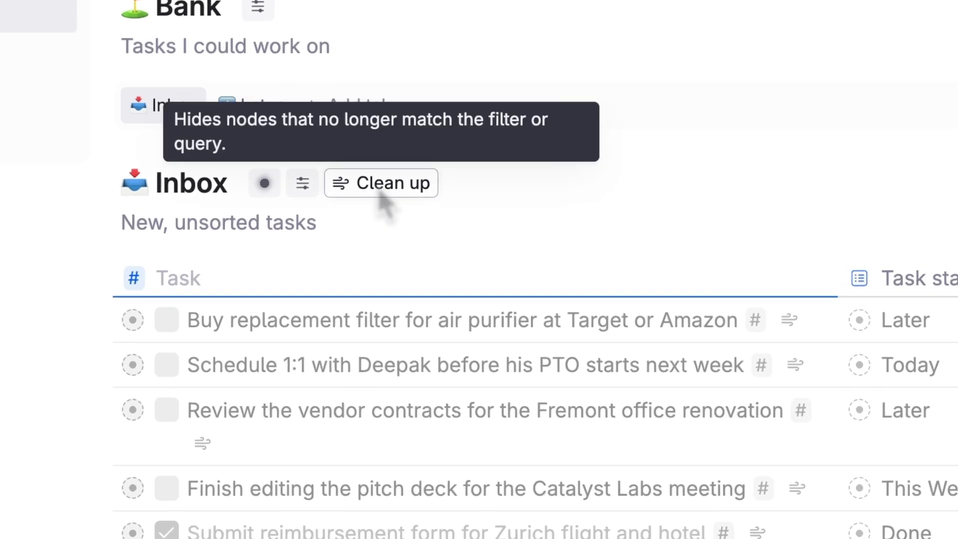
{"action": "left_click", "coordinate": [382, 196]}
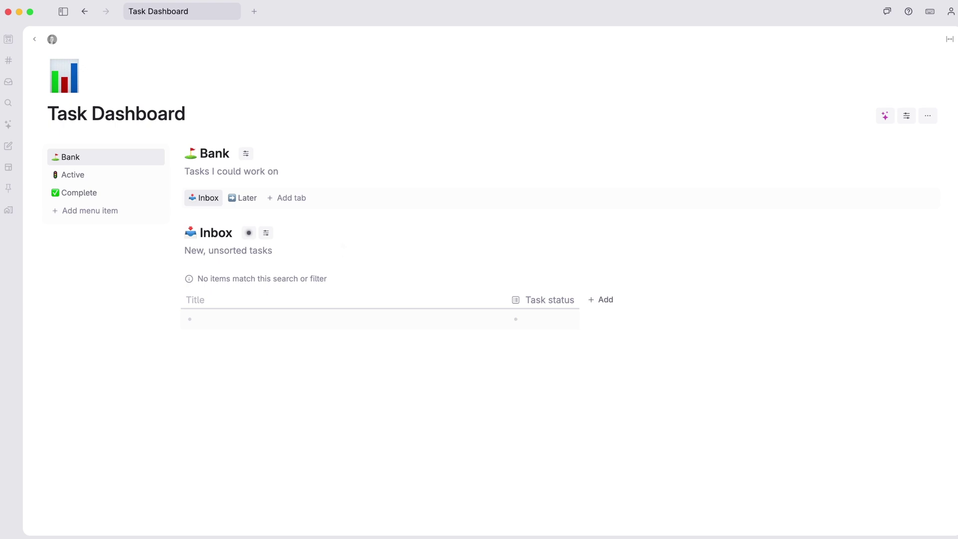
Step: Quick-add a 'New task' node tagged #Task
{"action": "key", "text": "super+e"}
{"action": "type", "text": "New task"}
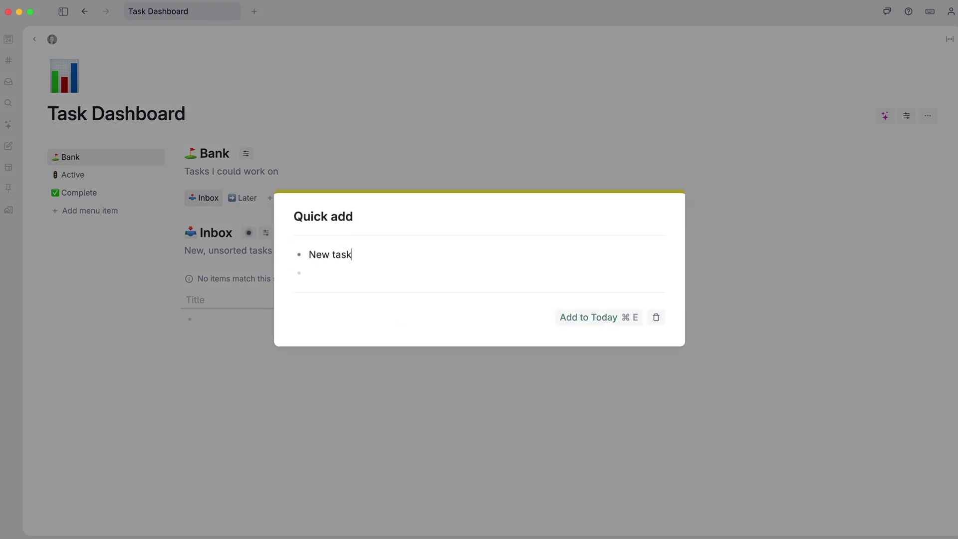
{"action": "type", "text": " #ta"}
{"action": "key", "text": "Return"}
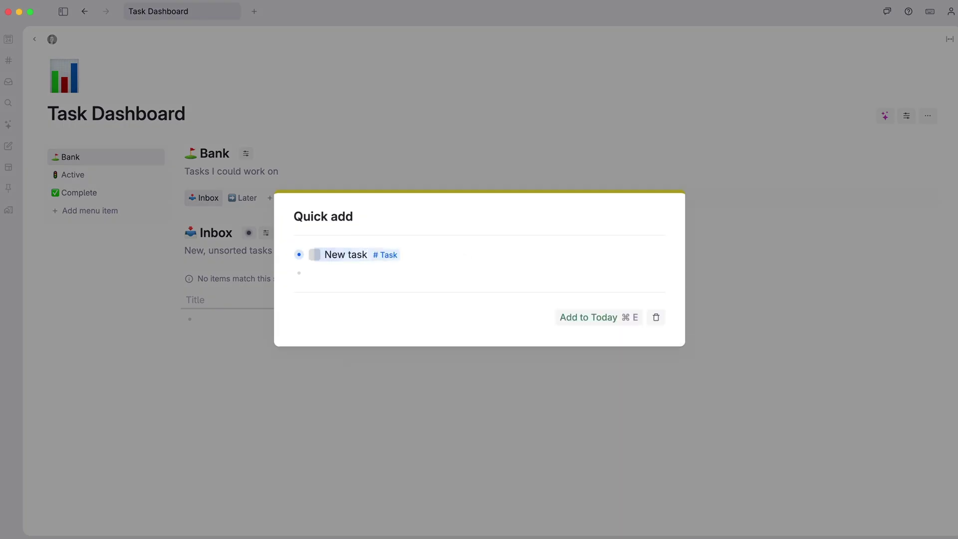
{"action": "left_click", "coordinate": [284, 254]}
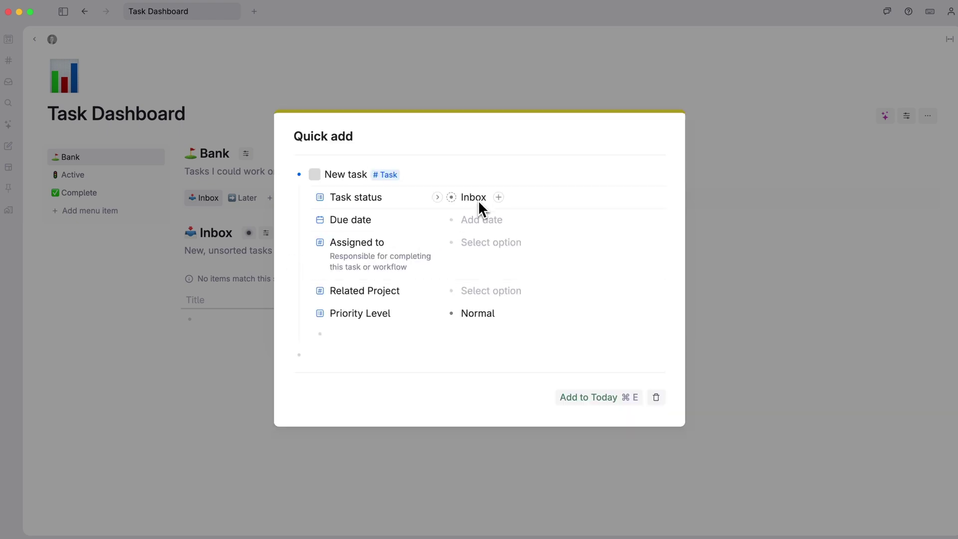
{"action": "key", "text": "Escape"}
Step: In Later, set LinkedIn to Today and FAQ intro to This Week, clean up, and add 'Start using my new Task System…'
{"action": "left_click", "coordinate": [245, 198]}
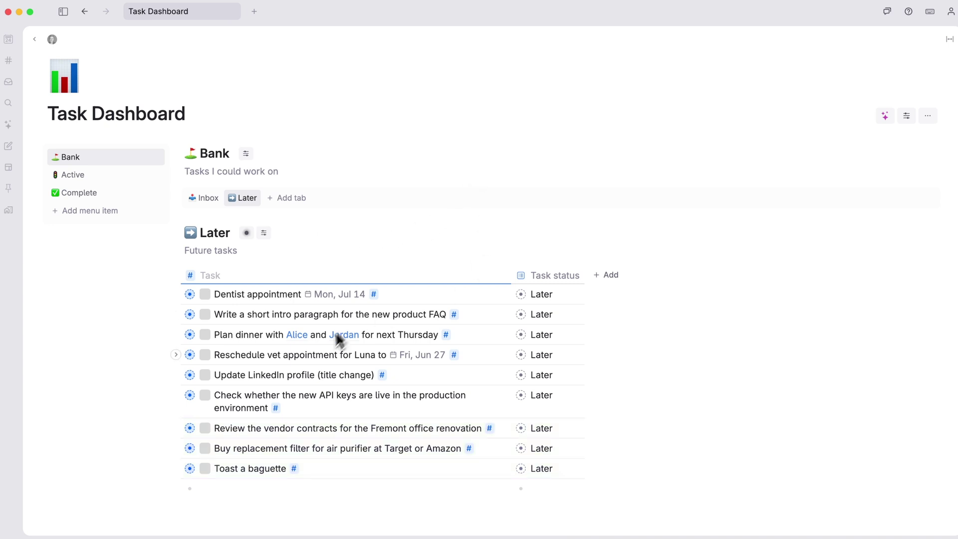
{"action": "left_click", "coordinate": [541, 375]}
{"action": "left_click", "coordinate": [552, 402]}
{"action": "left_click", "coordinate": [541, 315]}
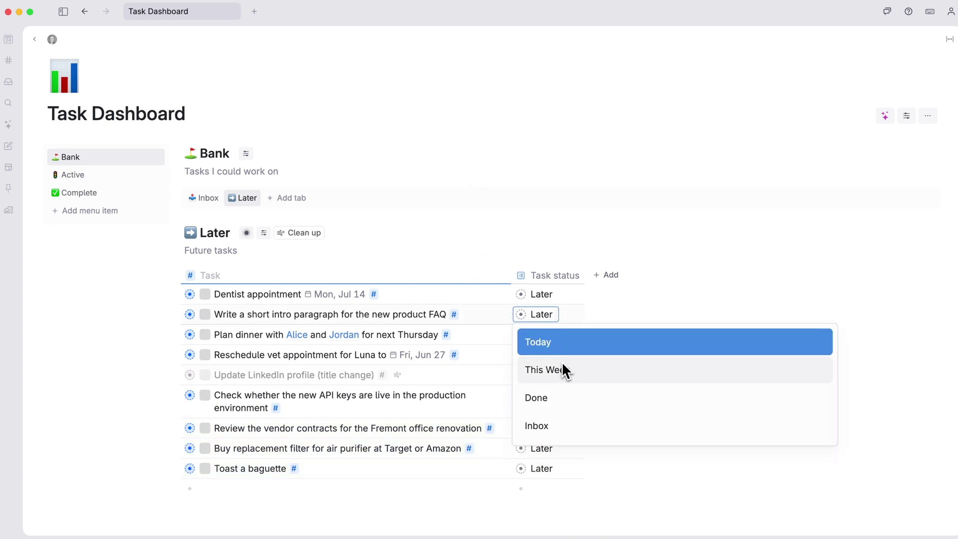
{"action": "left_click", "coordinate": [563, 365]}
{"action": "left_click", "coordinate": [315, 233]}
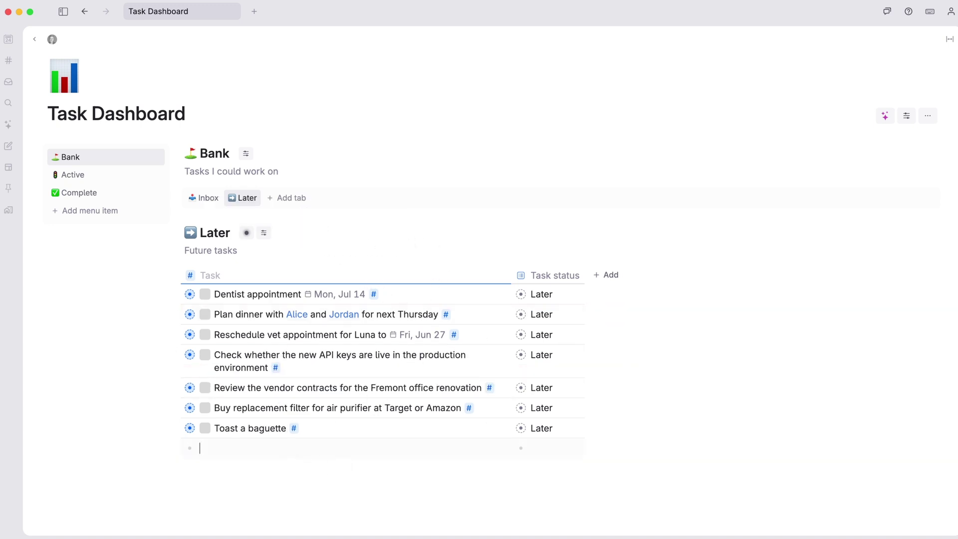
{"action": "type", "text": "Start using my new Task System daily"}
{"action": "left_click", "coordinate": [72, 175]}
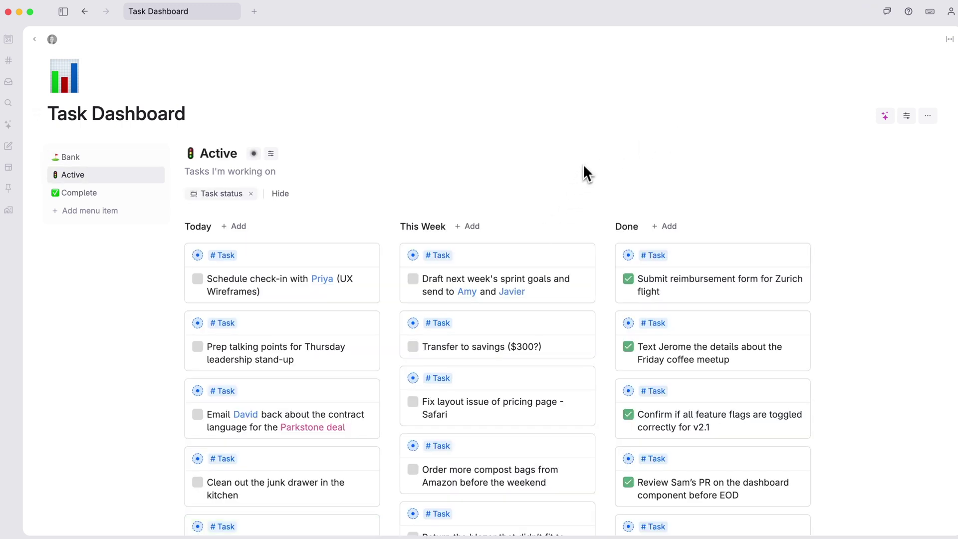
Step: Drag two This Week cards into Today and tick off the Thursday talking points and Update LinkedIn tasks
{"action": "scroll", "coordinate": [585, 159], "scroll_direction": "down", "scroll_amount": 4}
{"action": "left_click_drag", "start_coordinate": [479, 220], "coordinate": [324, 275]}
{"action": "scroll", "coordinate": [547, 224], "scroll_direction": "down", "scroll_amount": 3}
{"action": "left_click_drag", "start_coordinate": [526, 364], "coordinate": [320, 390]}
{"action": "scroll", "coordinate": [530, 322], "scroll_direction": "up", "scroll_amount": 6}
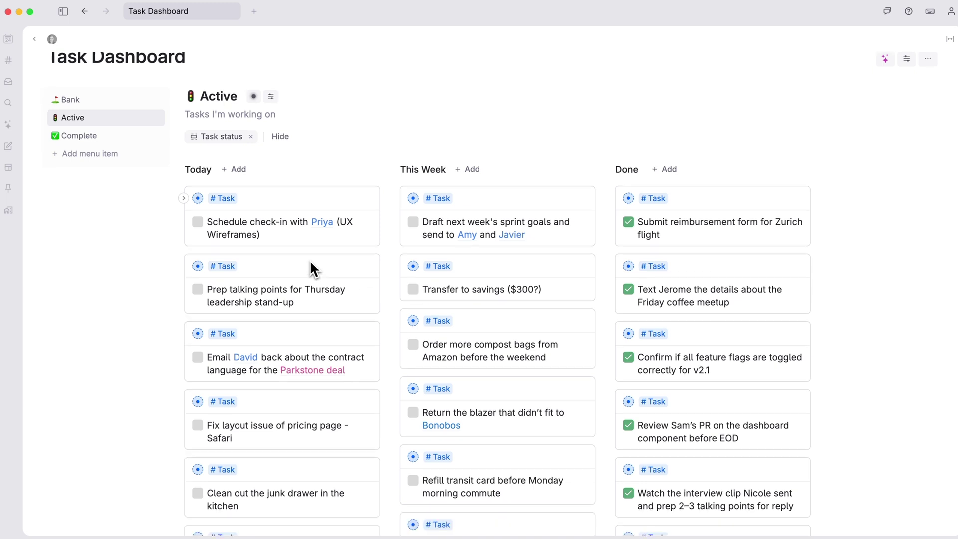
{"action": "scroll", "coordinate": [310, 259], "scroll_direction": "down", "scroll_amount": 2}
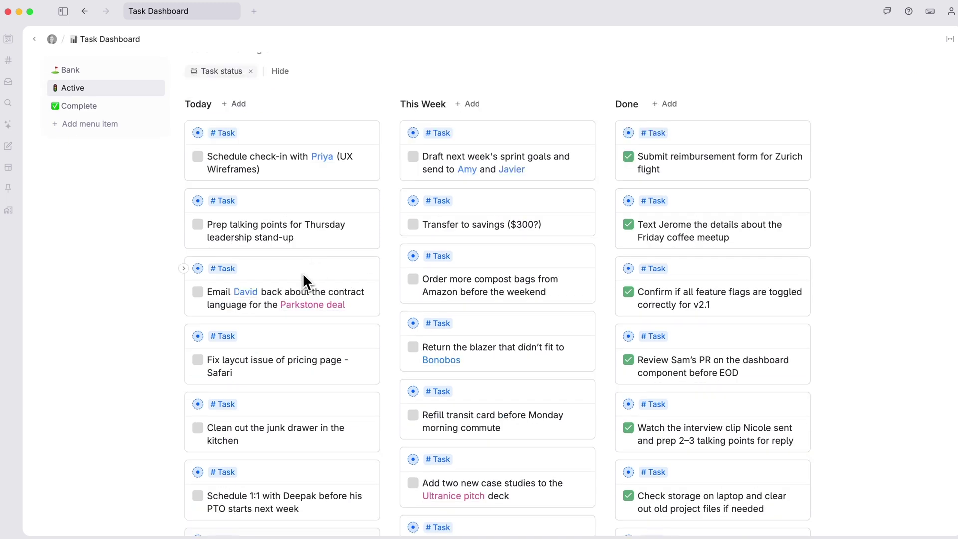
{"action": "left_click", "coordinate": [201, 223]}
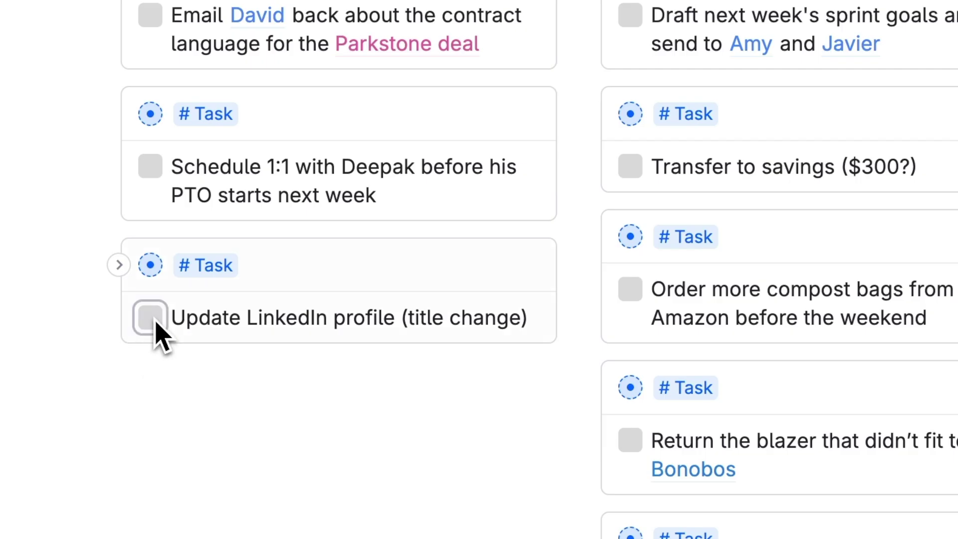
{"action": "left_click", "coordinate": [150, 320]}
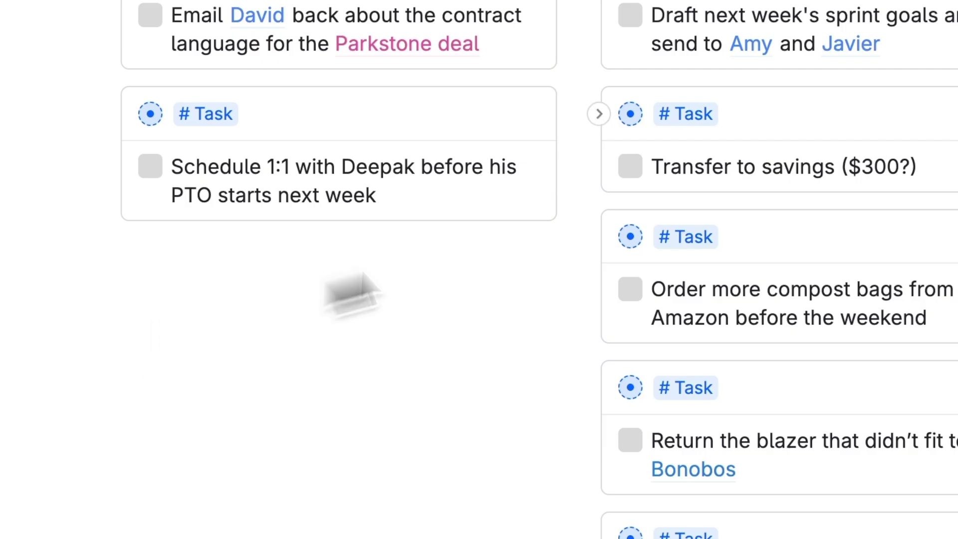
Step: Move the Transfer to savings, Refill transit and FAQ intro paragraph cards into Today
{"action": "left_click_drag", "start_coordinate": [619, 327], "coordinate": [195, 350]}
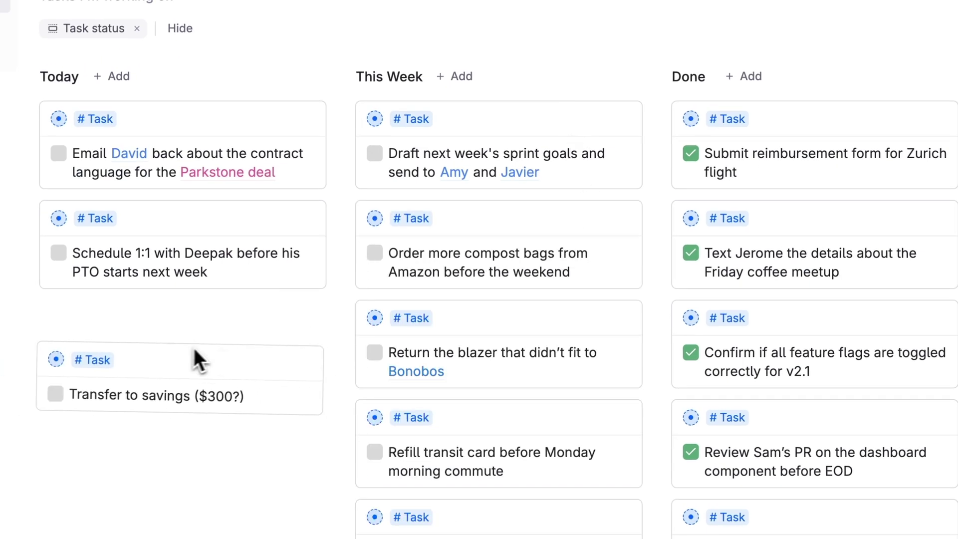
{"action": "left_click_drag", "start_coordinate": [492, 427], "coordinate": [210, 429]}
{"action": "left_click_drag", "start_coordinate": [573, 445], "coordinate": [310, 442]}
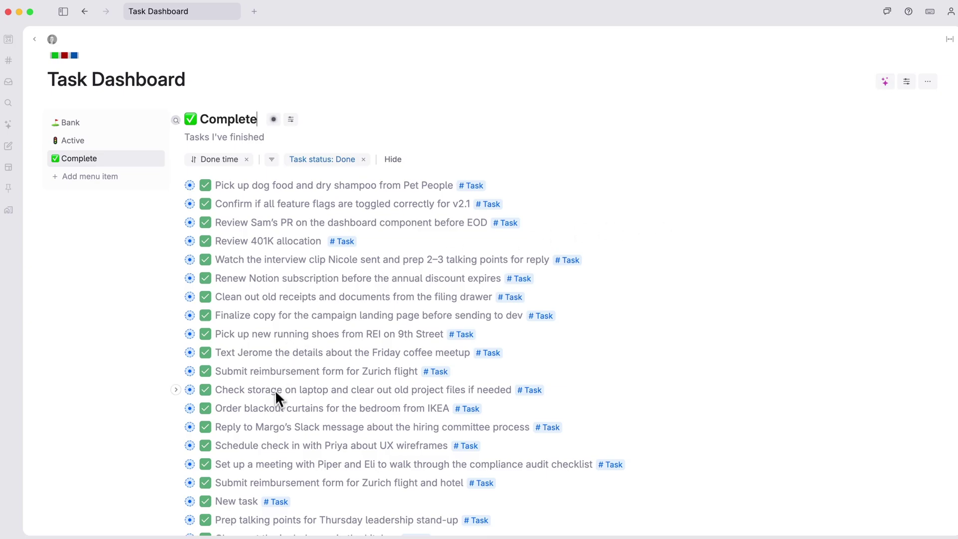
Step: Quick-add a #task item titled 'Set up curtains' and expand its fields to its status
{"action": "scroll", "coordinate": [282, 379], "scroll_direction": "down", "scroll_amount": 5}
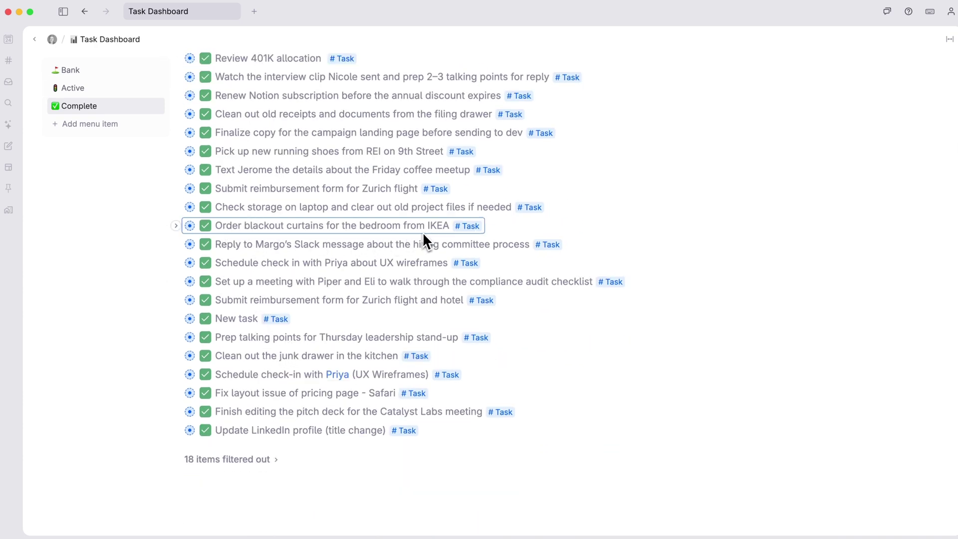
{"action": "key", "text": "super+e"}
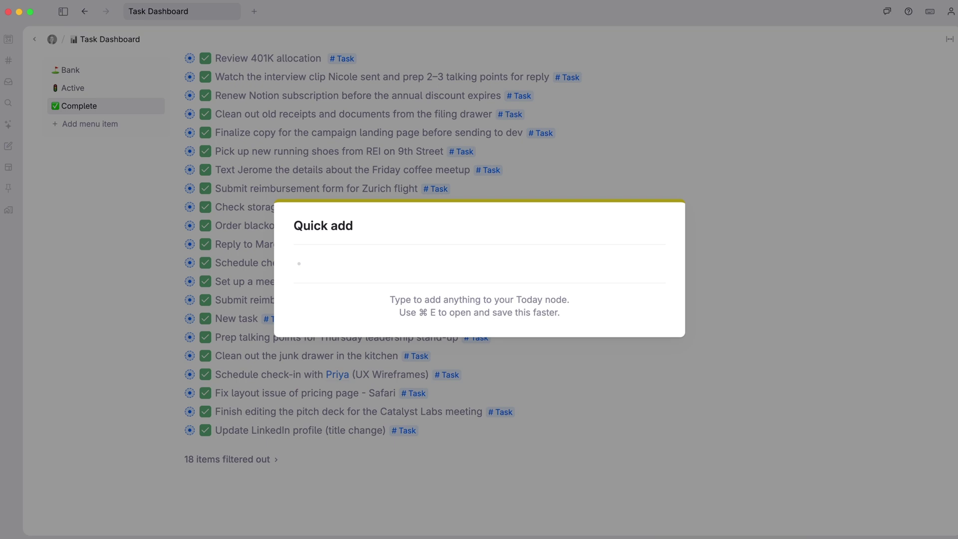
{"action": "type", "text": "#task"}
{"action": "key", "text": "Return"}
{"action": "type", "text": "Set up curtains"}
{"action": "key", "text": "super+Down"}
{"action": "key", "text": "Down"}
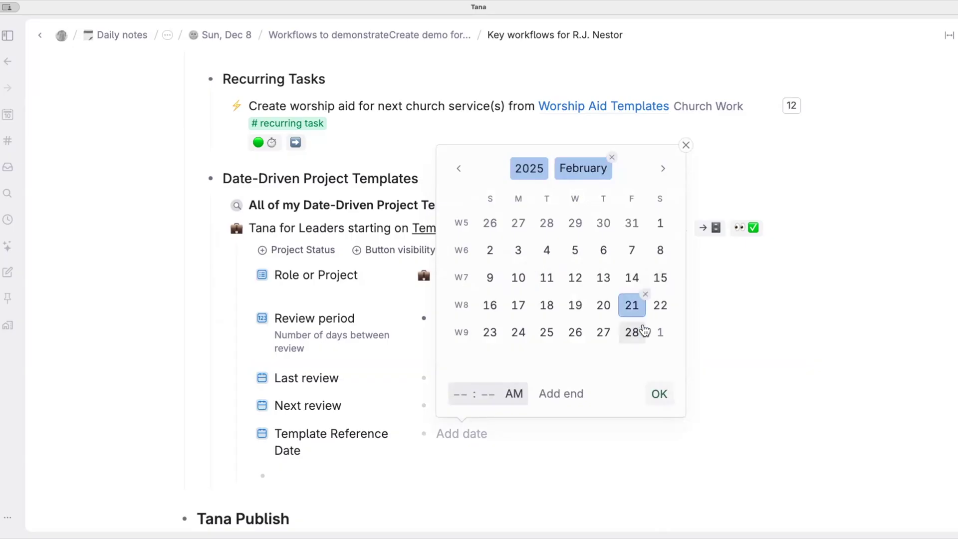
Step: Set the reference date to February 21, add Template Tasks, and mark the sprint-goals task done
{"action": "left_click", "coordinate": [654, 394]}
{"action": "left_click", "coordinate": [609, 250]}
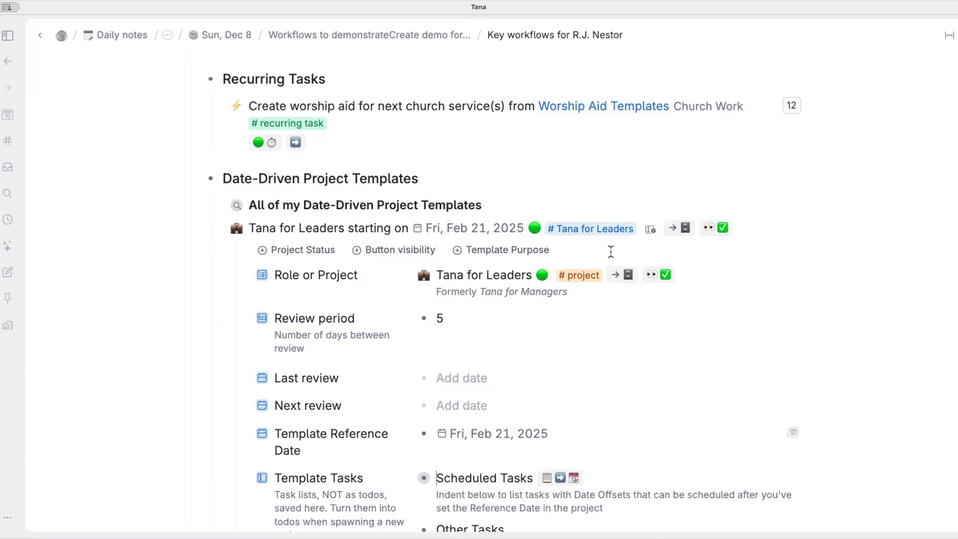
{"action": "scroll", "coordinate": [669, 456], "scroll_direction": "down", "scroll_amount": 3}
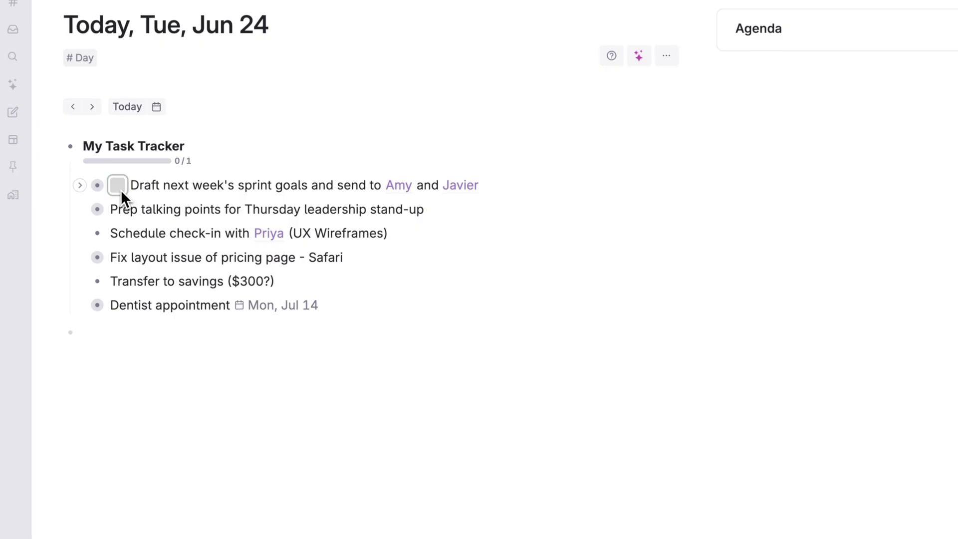
{"action": "left_click", "coordinate": [121, 190]}
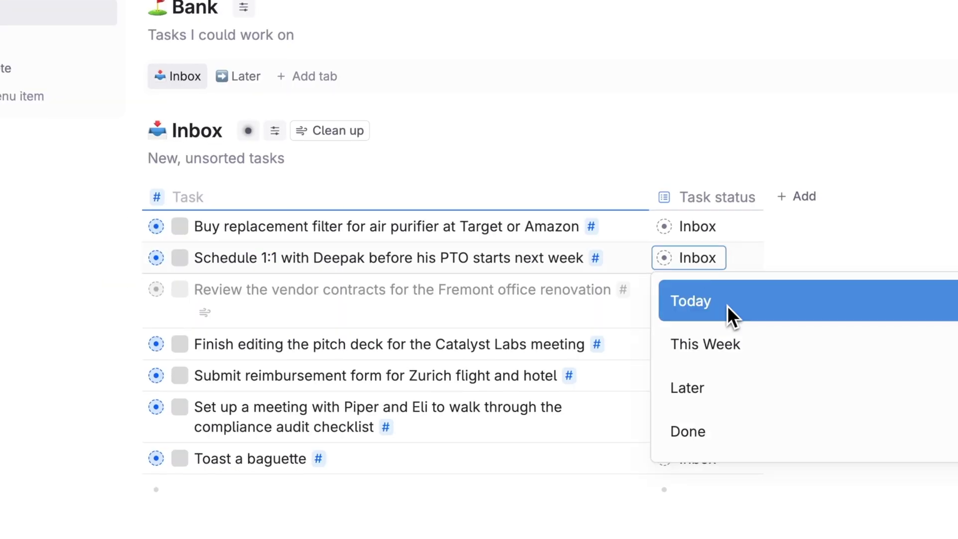
Step: Re-file Inbox tasks: Schedule 1:1 to Today, air purifier filter to Later, pitch deck to This Week
{"action": "left_click", "coordinate": [726, 305]}
{"action": "left_click", "coordinate": [698, 226]}
{"action": "left_click", "coordinate": [744, 357]}
{"action": "left_click", "coordinate": [698, 344]}
{"action": "left_click", "coordinate": [711, 424]}
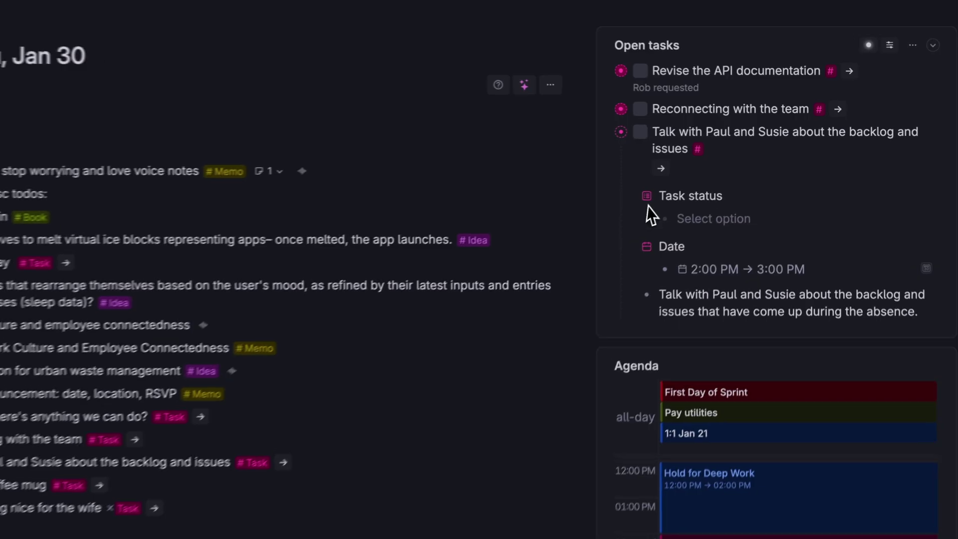